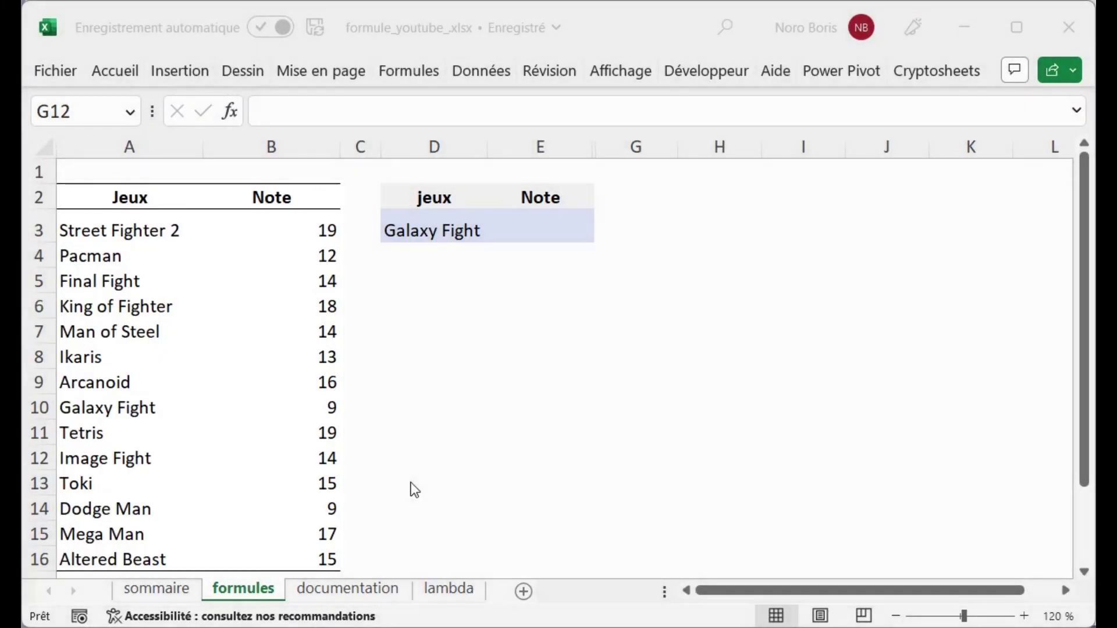
Step: Check the game dropdown in D3 without changing the chosen game
click(460, 232)
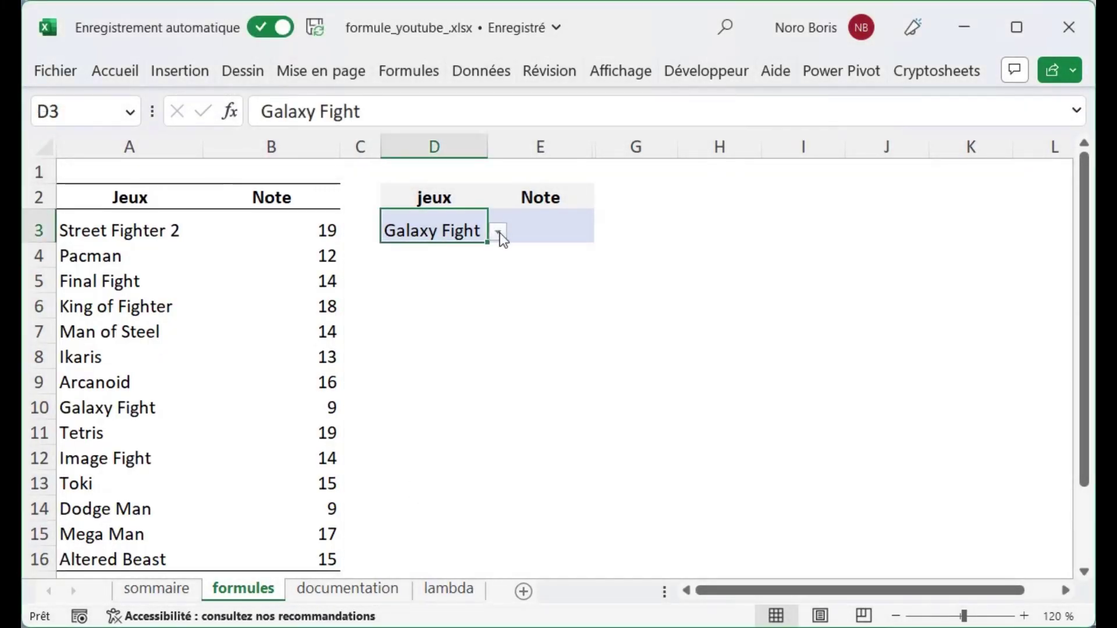
click(499, 233)
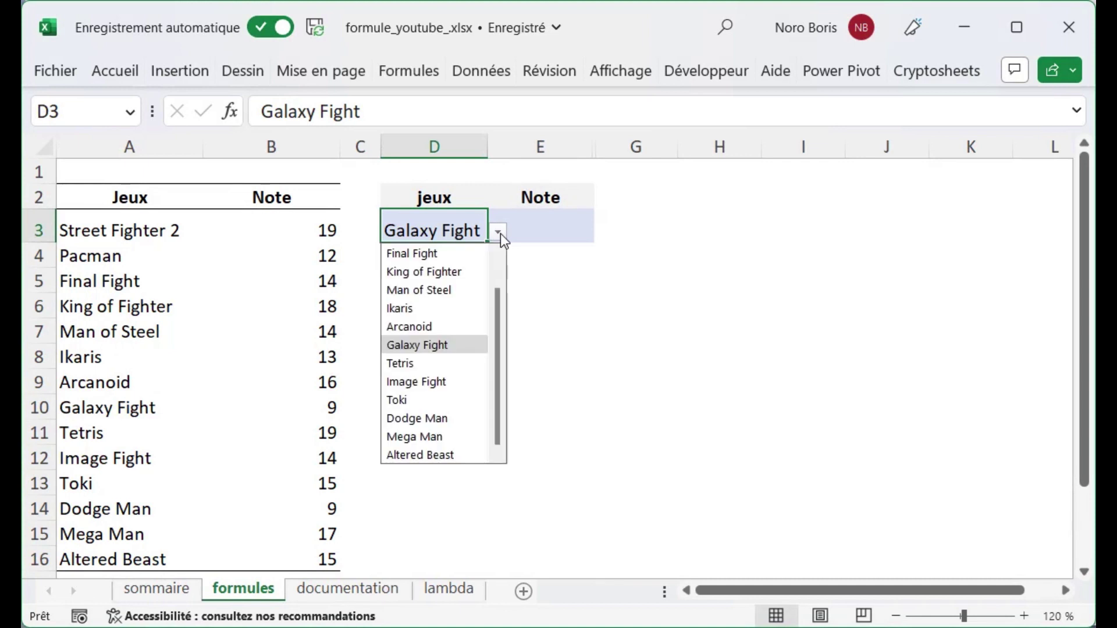
click(558, 273)
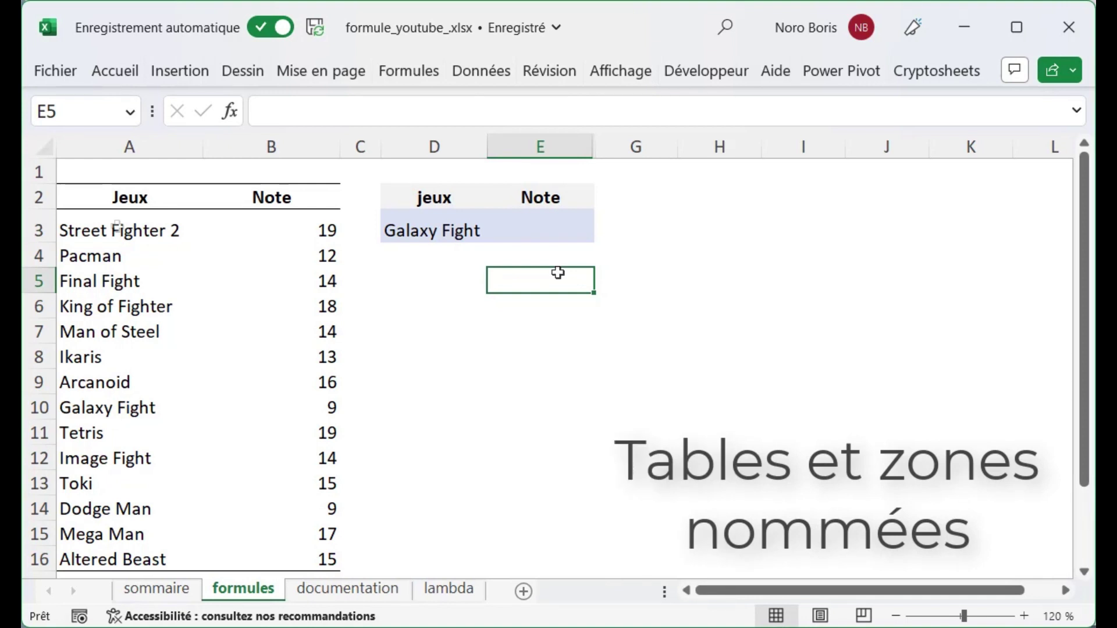
Step: Format the Jeux/Note list A2:B16 as a table with headers in a plain light style
click(117, 227)
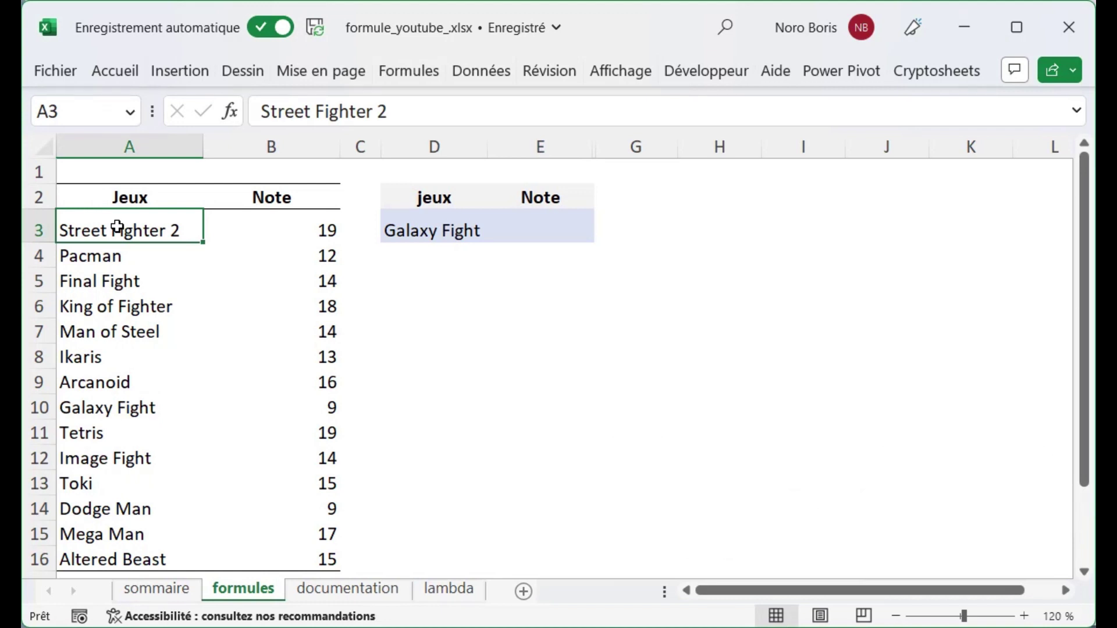
click(124, 75)
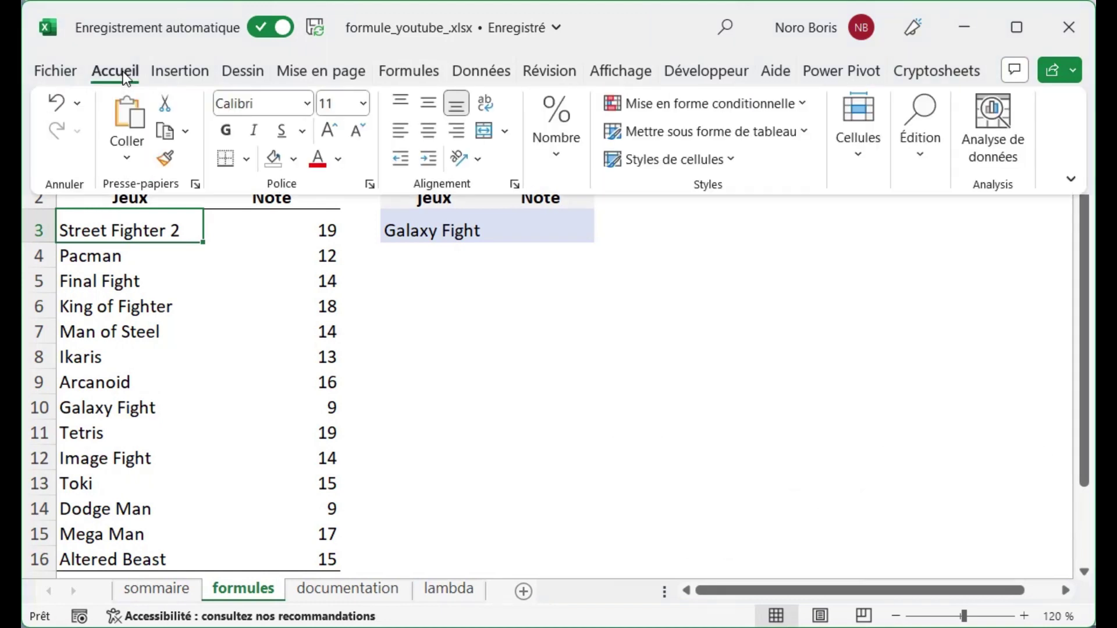
click(763, 136)
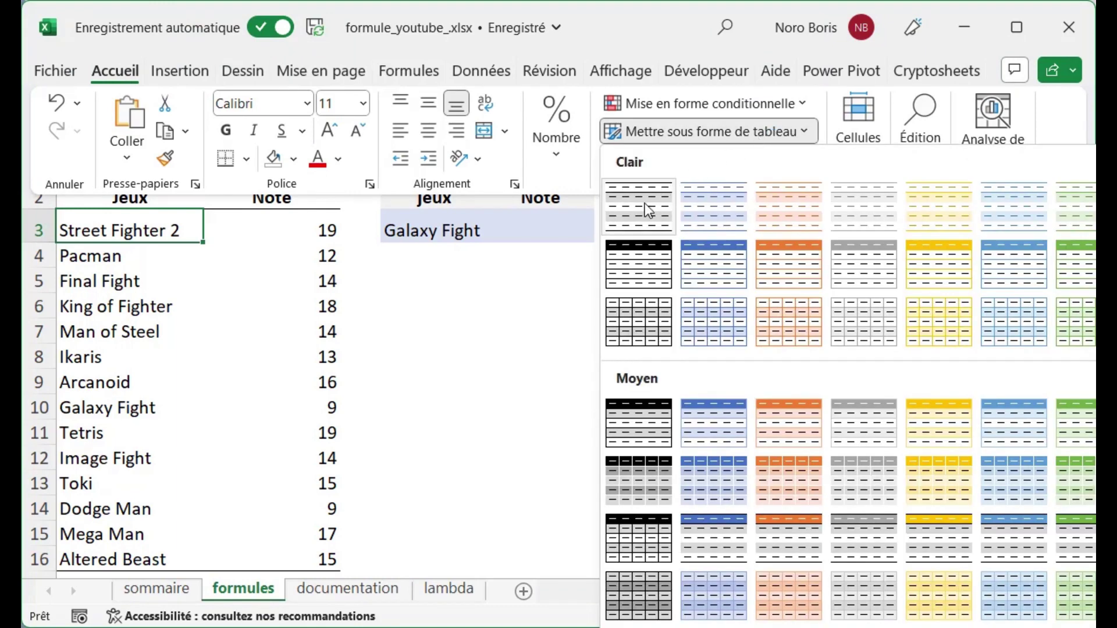
click(647, 209)
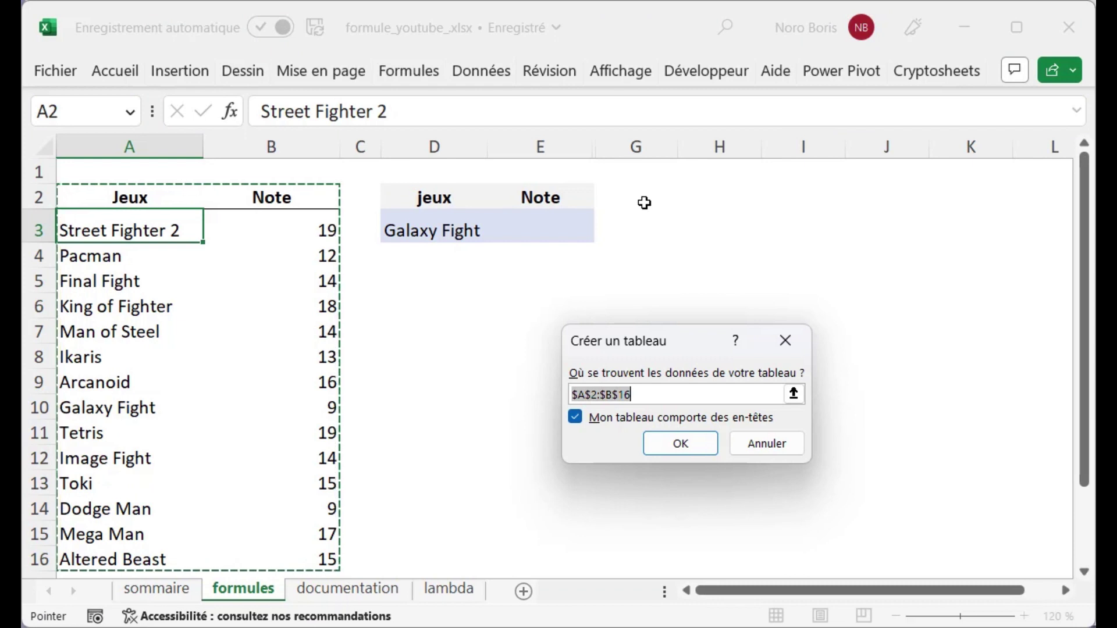
click(669, 447)
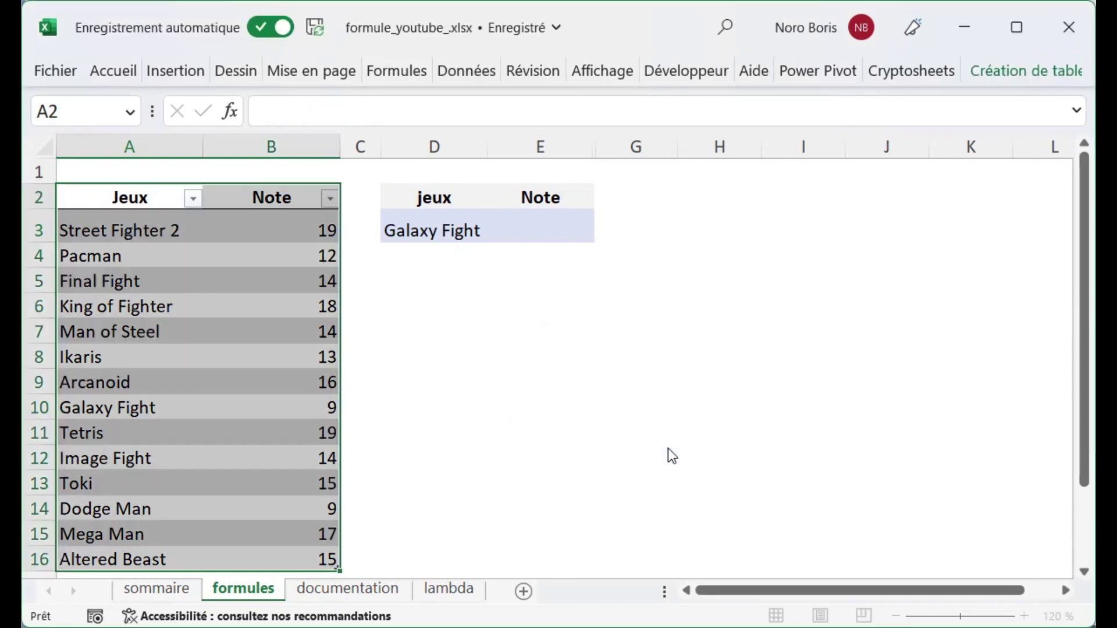
Step: Rename table Tableau1 to T_JEUX in the Name Manager
click(175, 281)
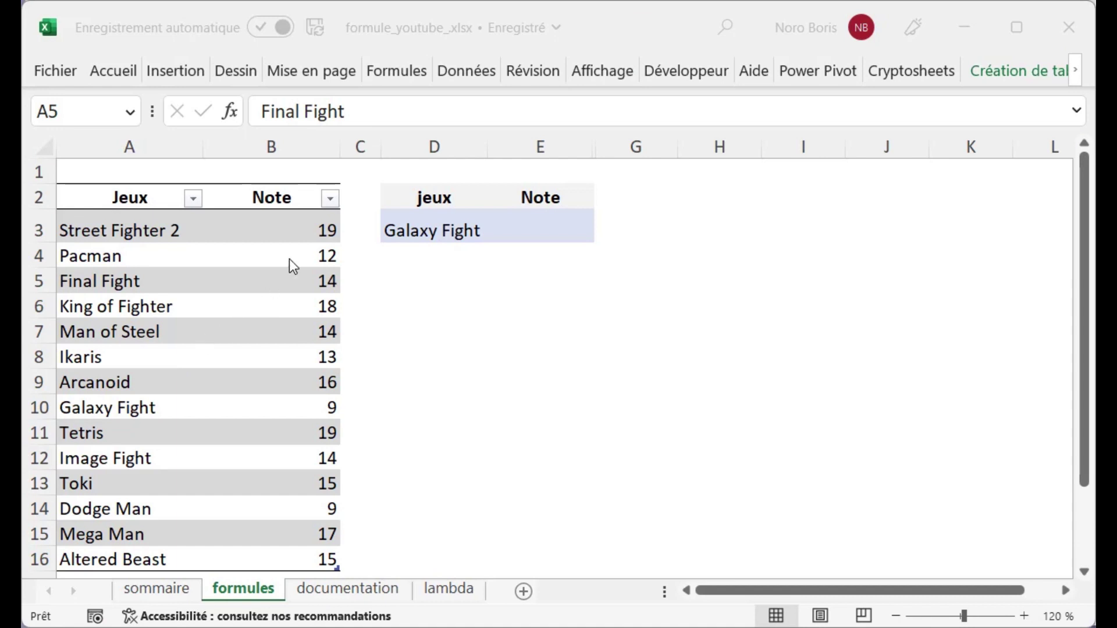
click(390, 74)
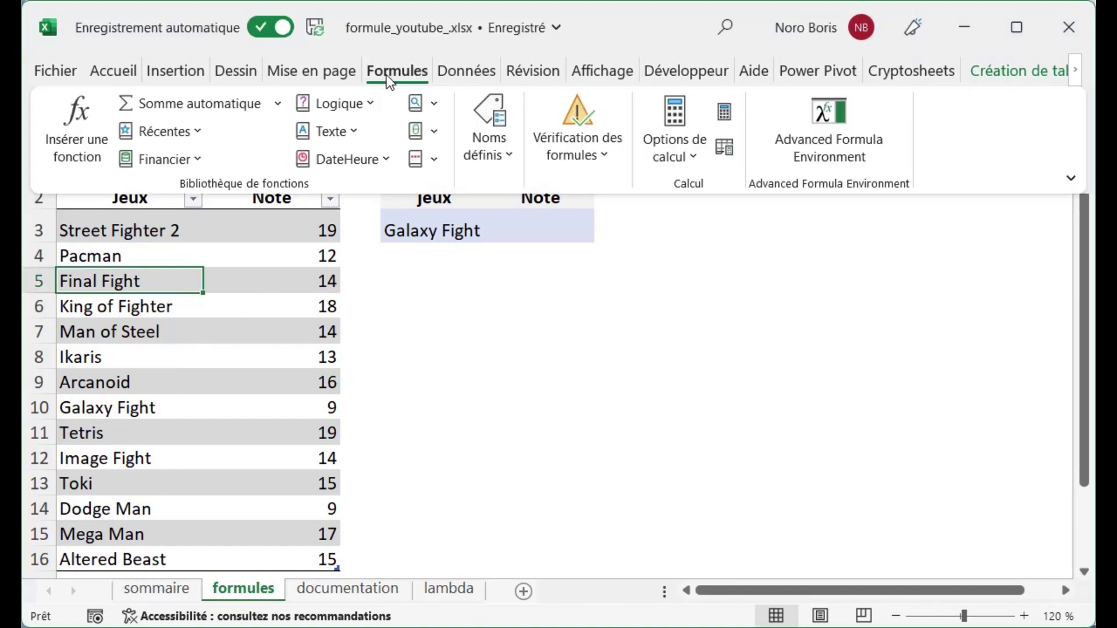
click(501, 150)
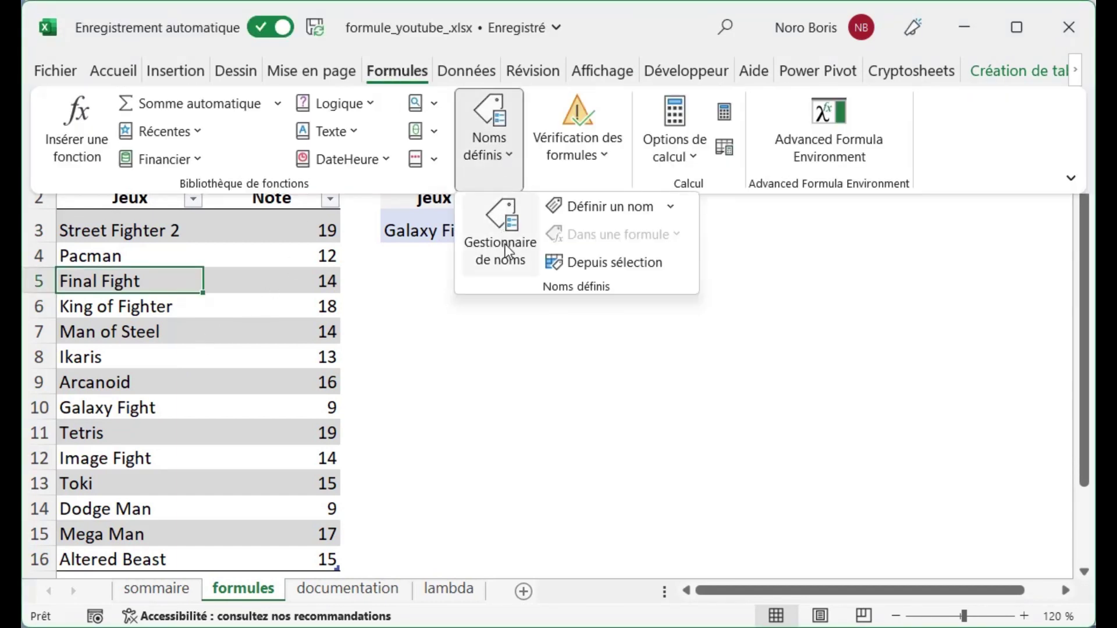
click(505, 247)
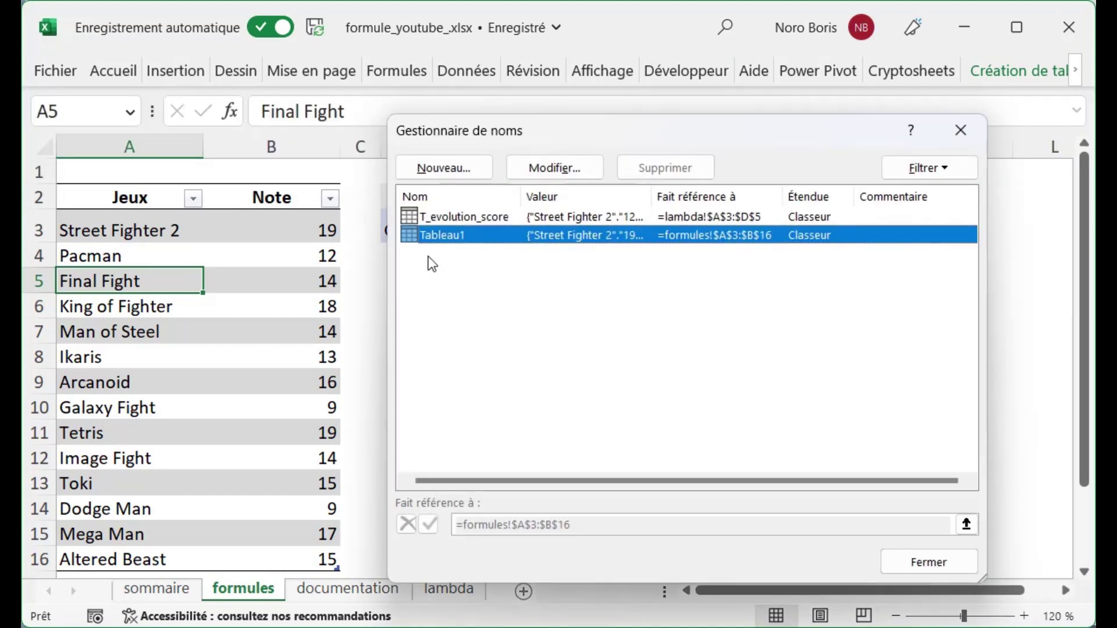
click(564, 170)
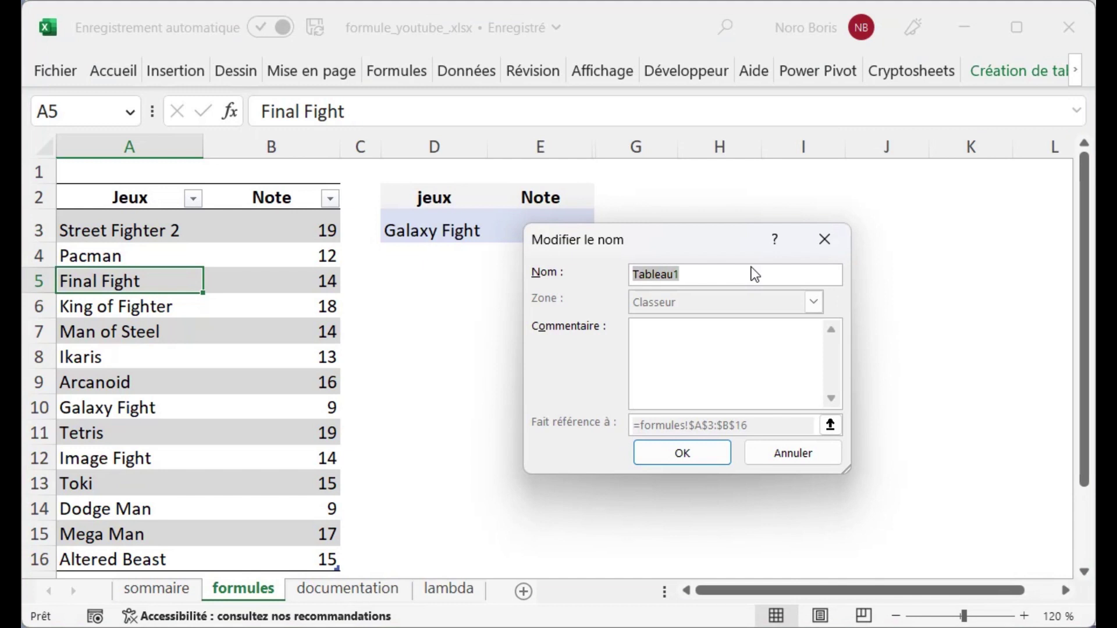
key(BackSpace)
text(T)
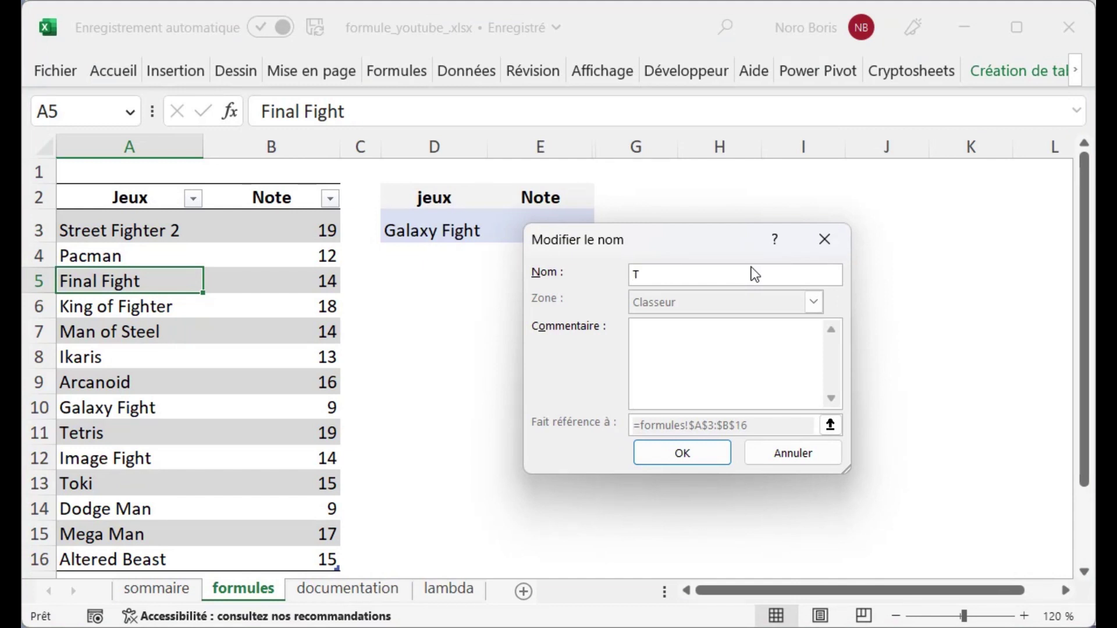
text(_JEUX)
click(682, 457)
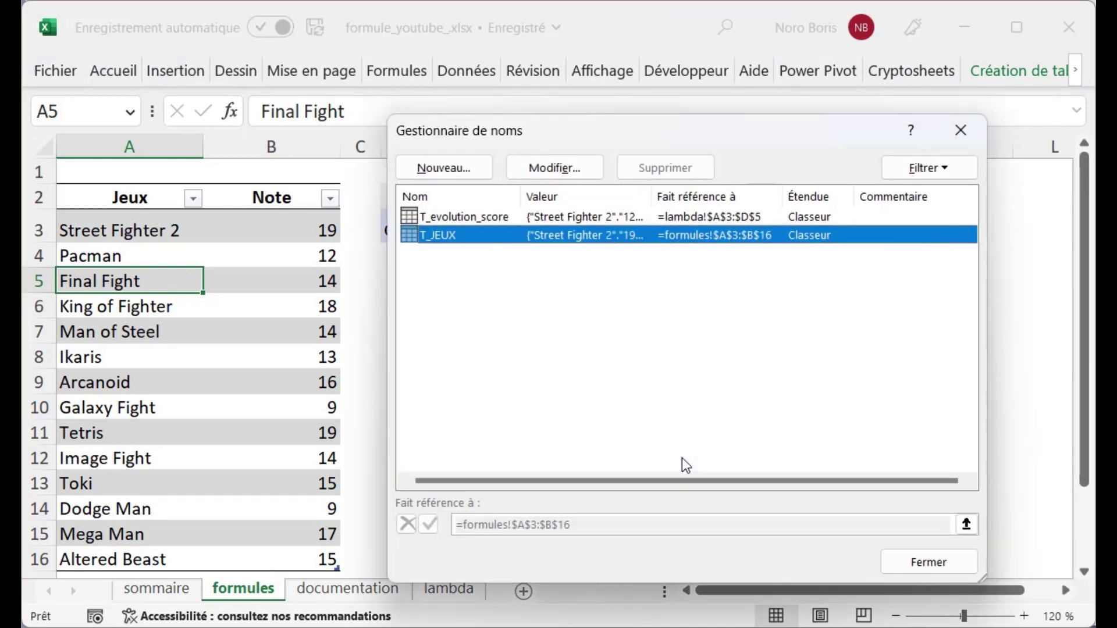
click(914, 568)
click(419, 230)
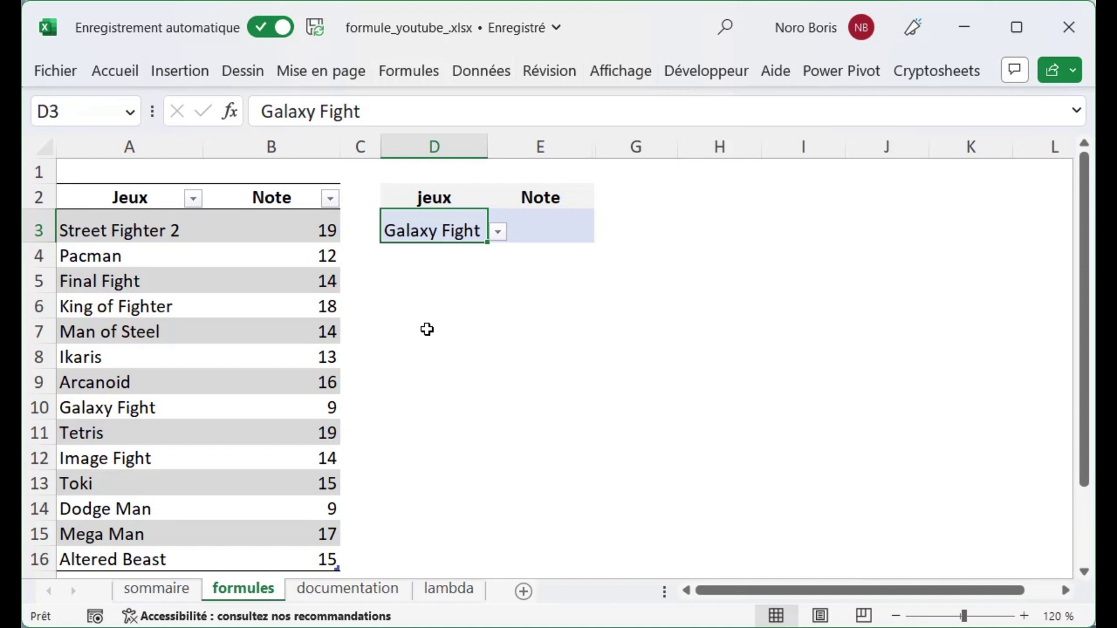
Step: Name cell D3 LISTE through the Name Box, then move to E3
click(87, 112)
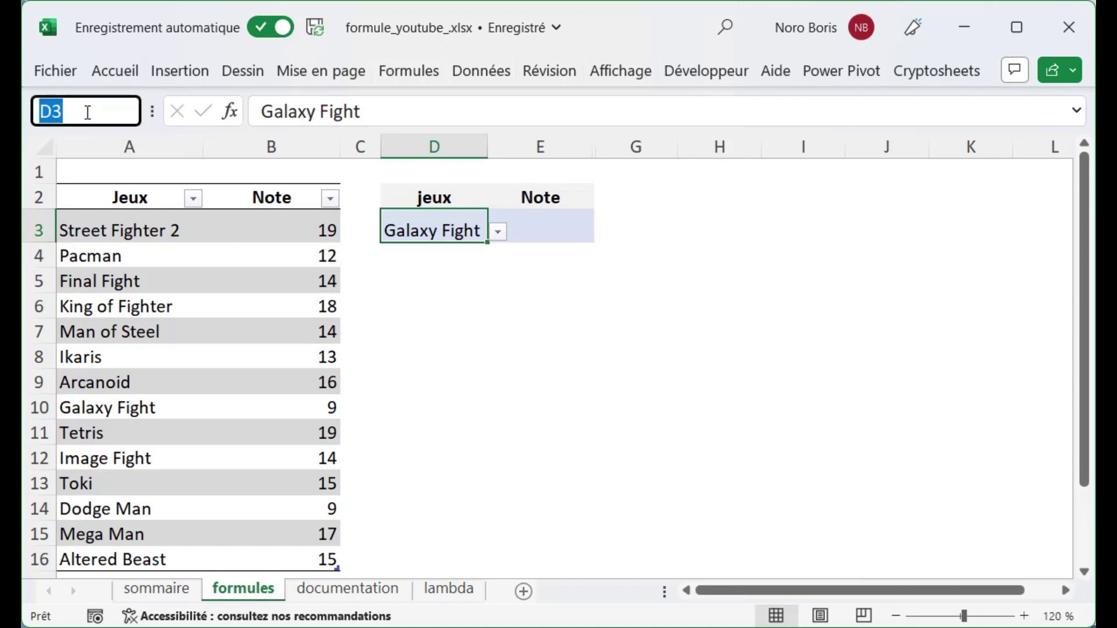
key(BackSpace)
text(LISTE)
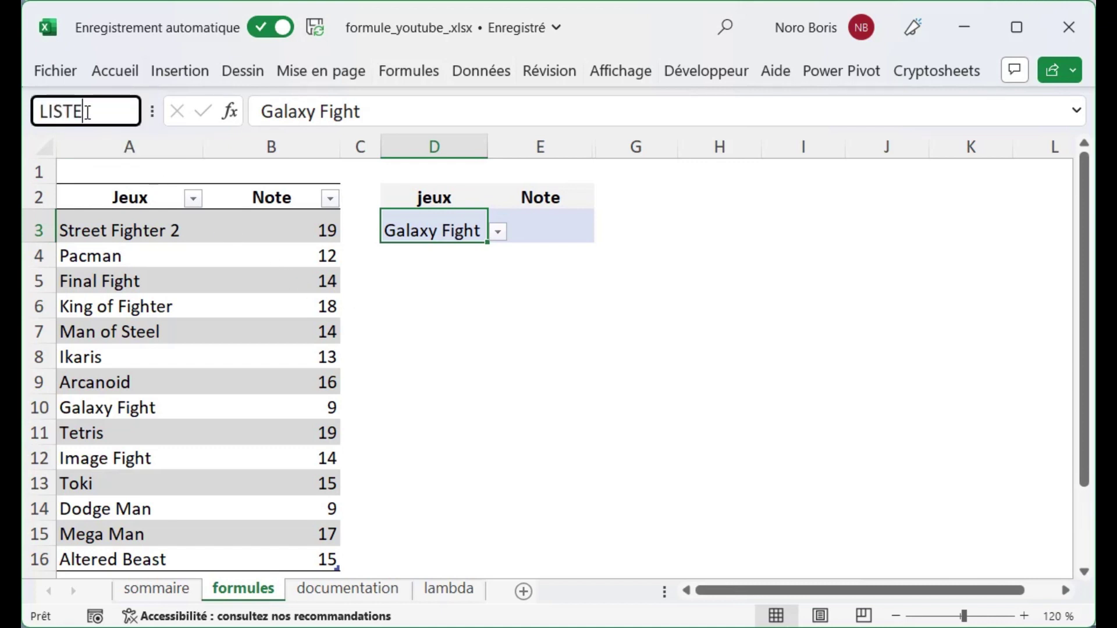
key(Return)
key(Right)
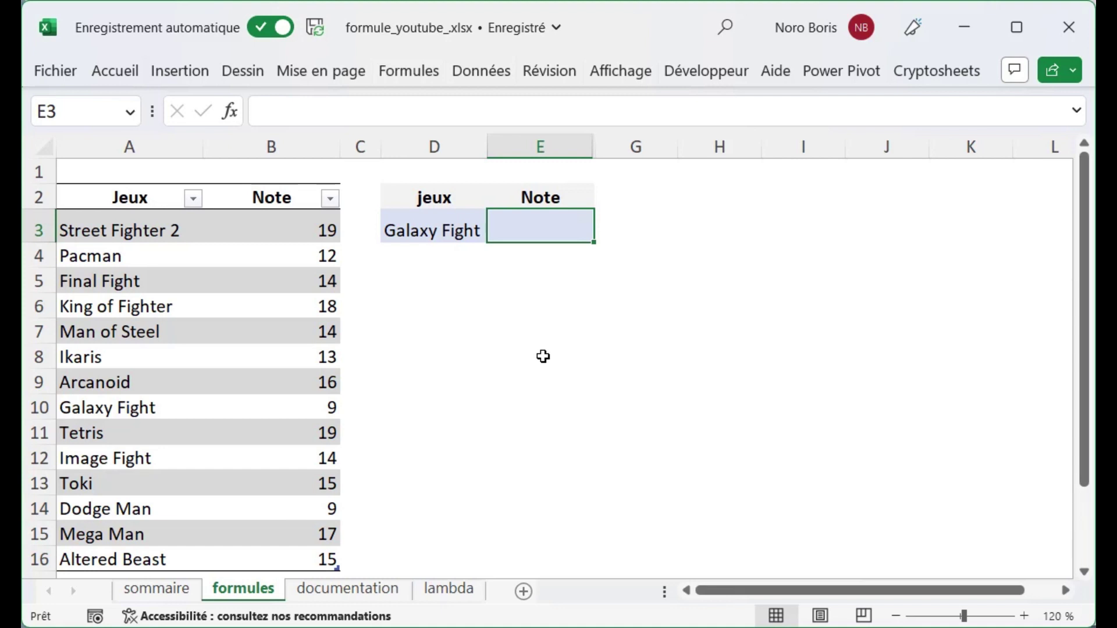
Step: Type =RECHERCHEX(LISTE;T_JEUX[Jeux];T_JEUX[Note]) in E3
text(=RECHERCHEX()
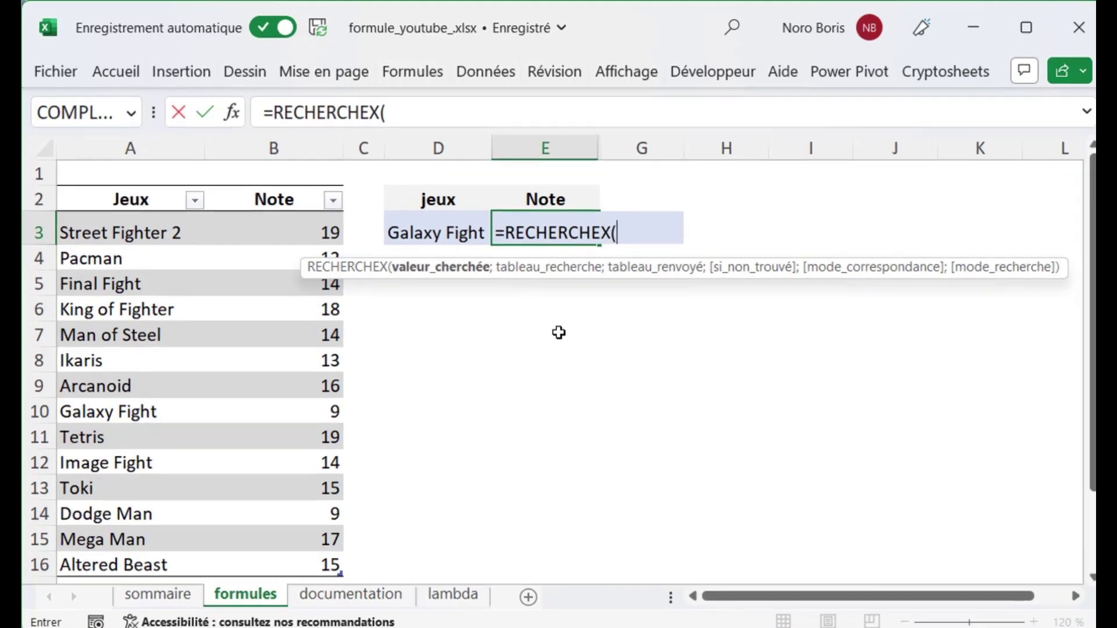
text(l)
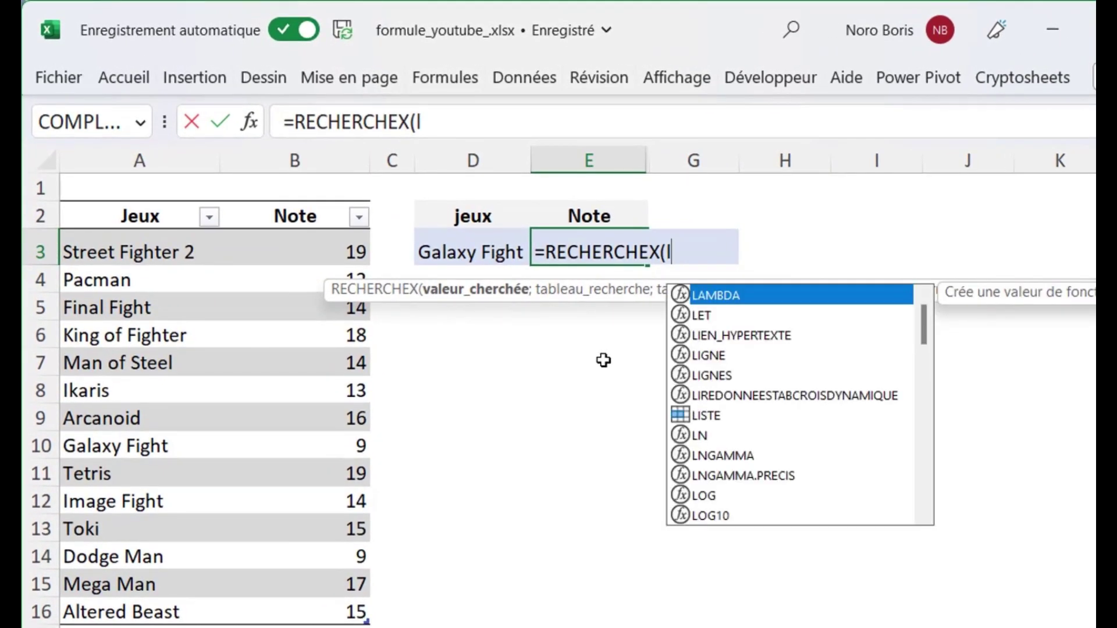
text(i)
double_click(710, 377)
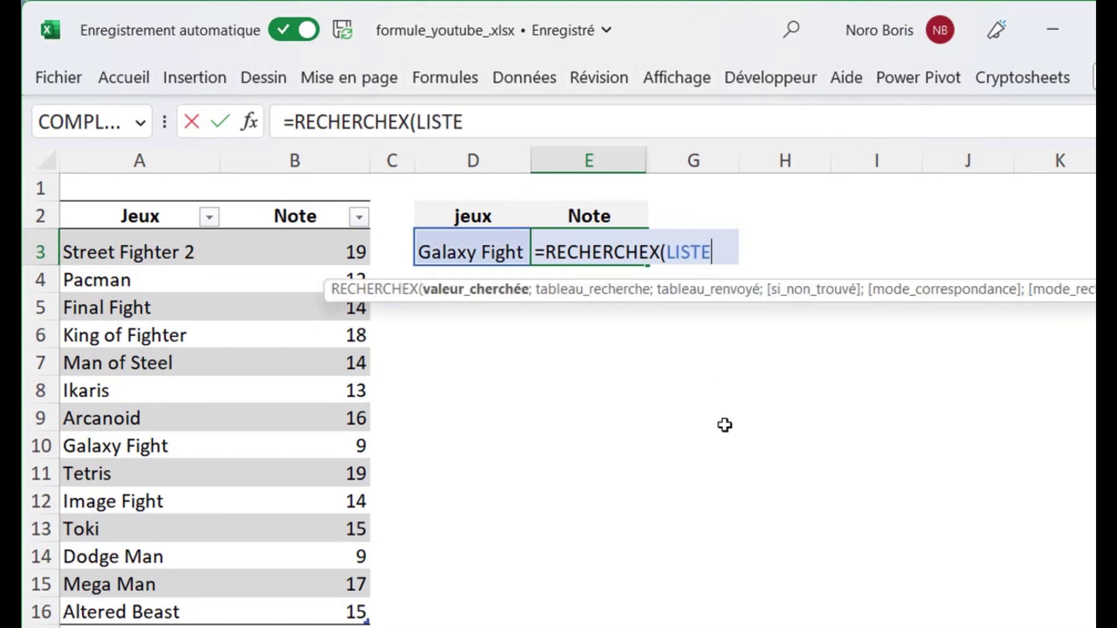
text(;)
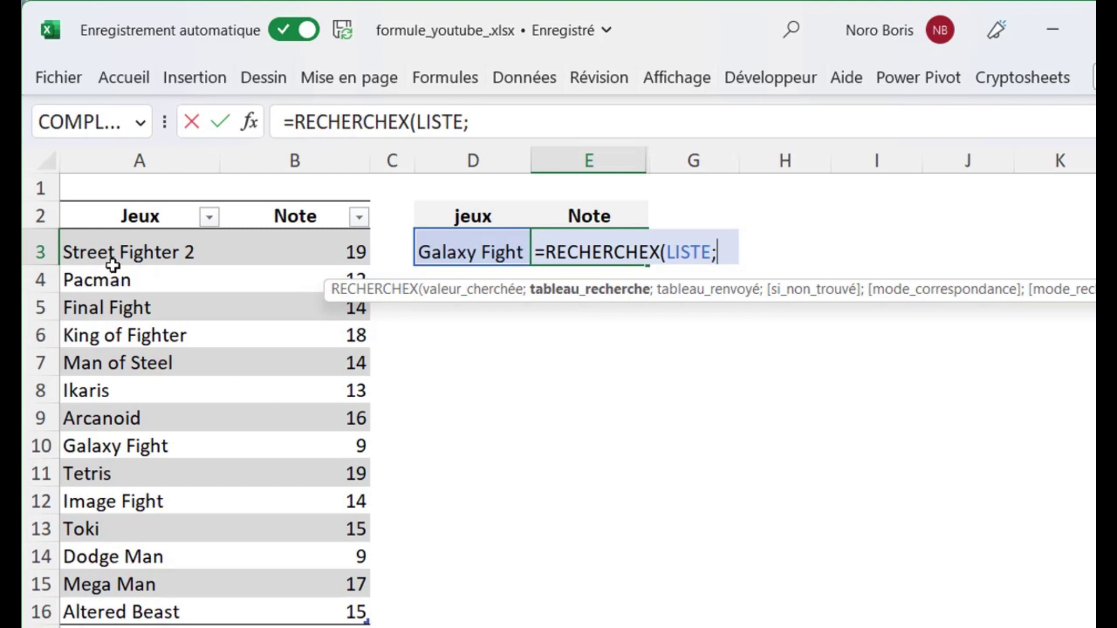
click(126, 201)
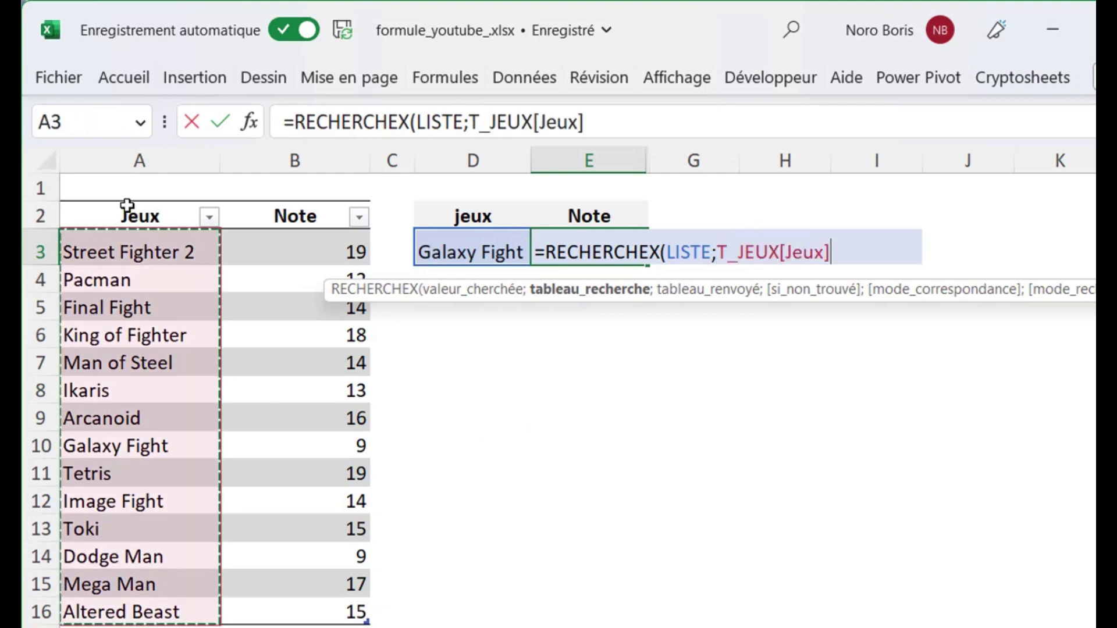
text(;)
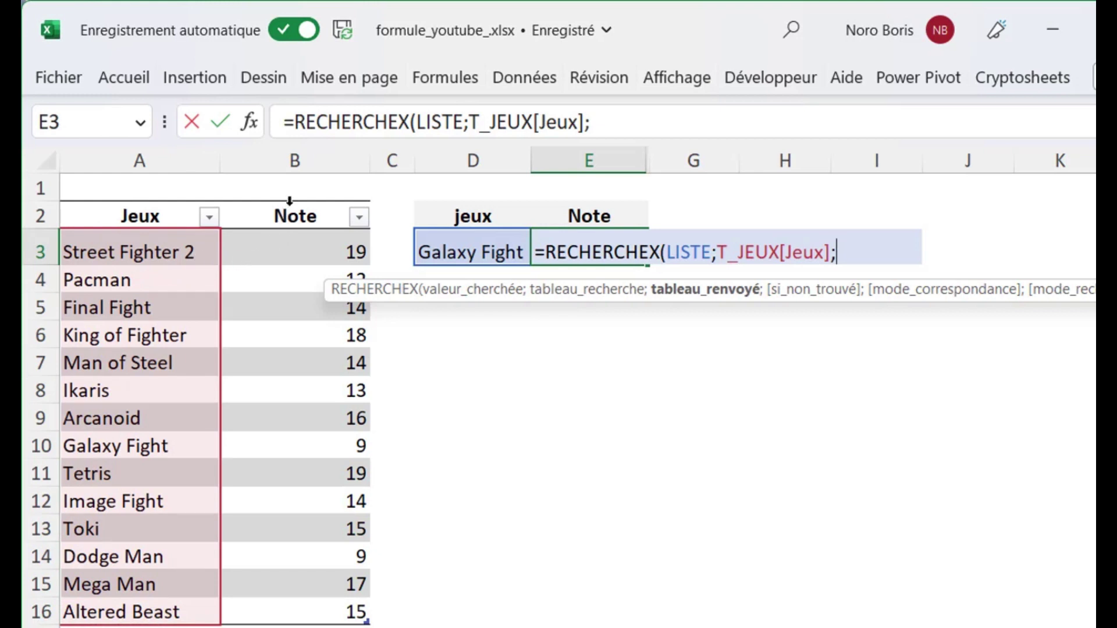
click(289, 201)
text())
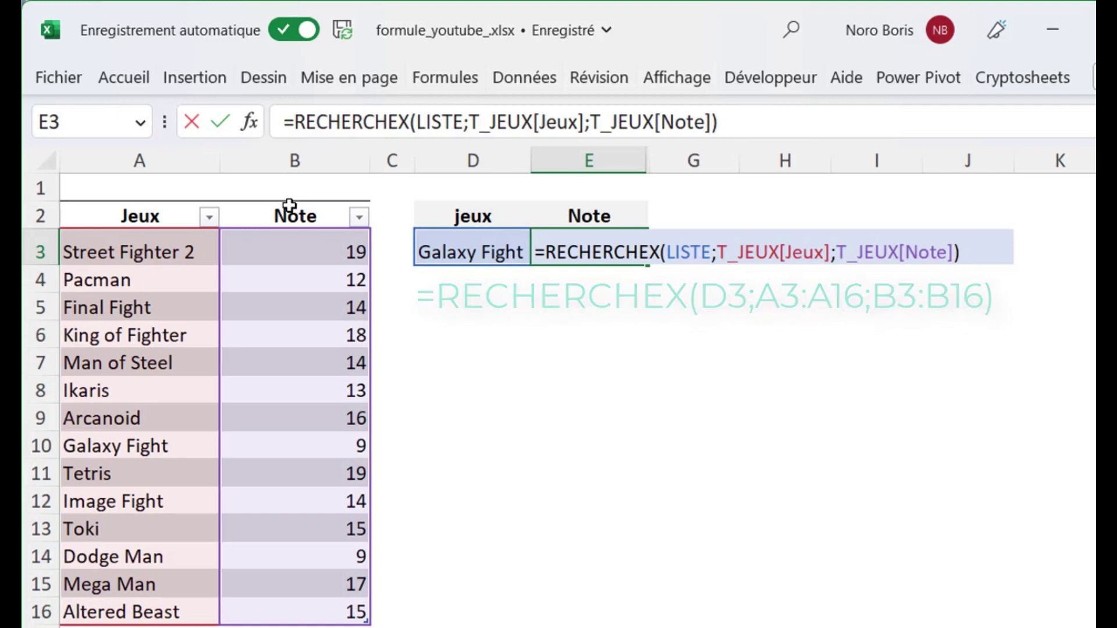
Step: Commit the E3 lookup and choose Final Fight in D3, giving a Note of 14
key(Return)
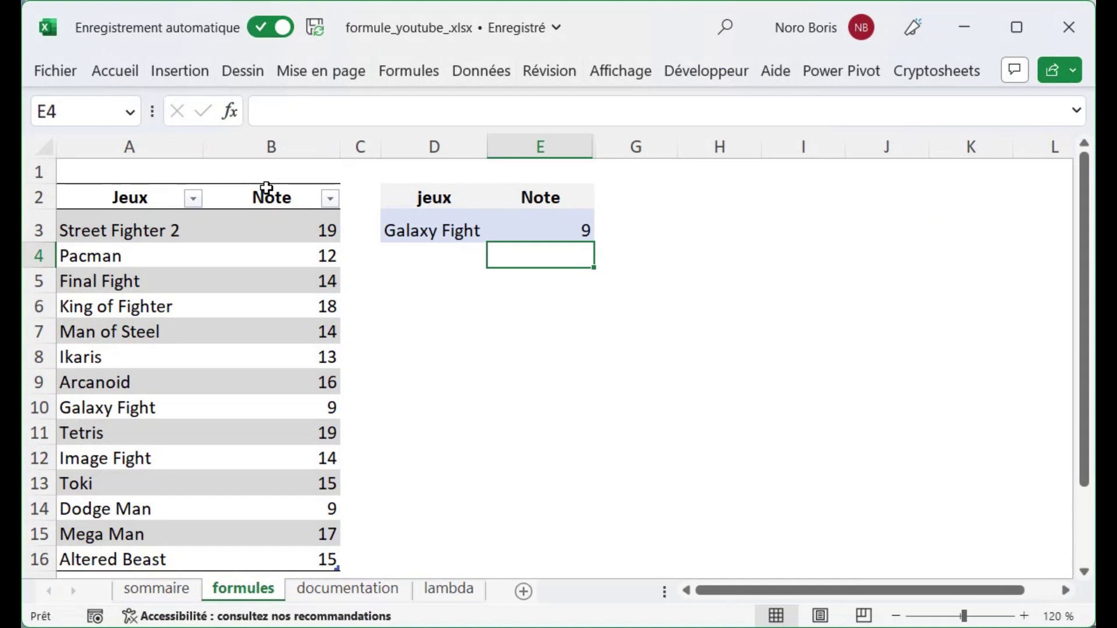
click(429, 229)
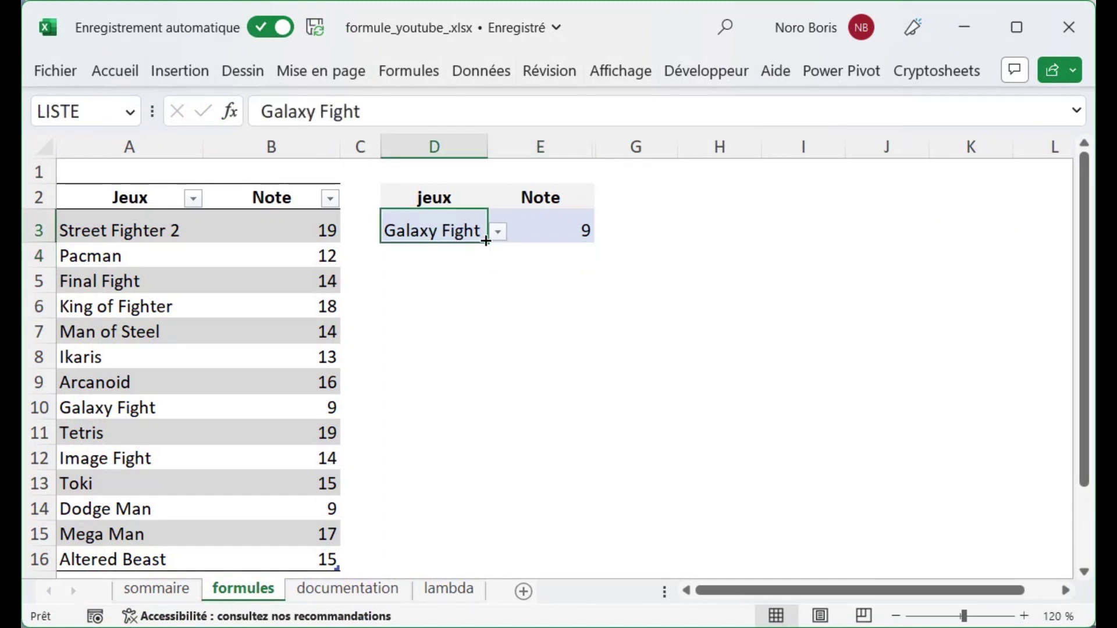
click(495, 232)
click(438, 255)
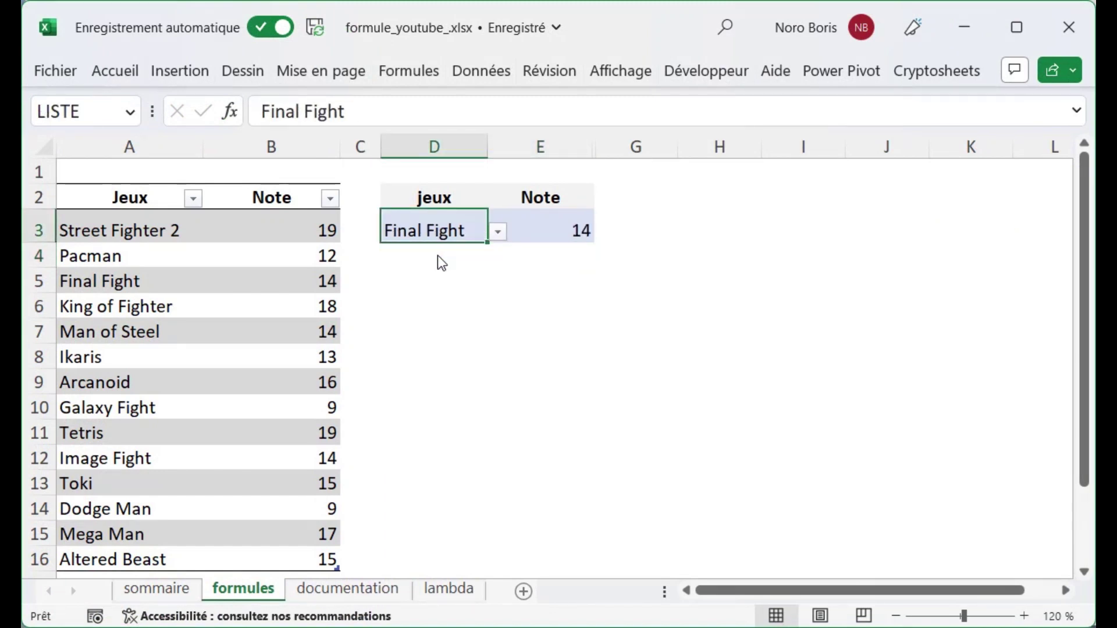
click(455, 368)
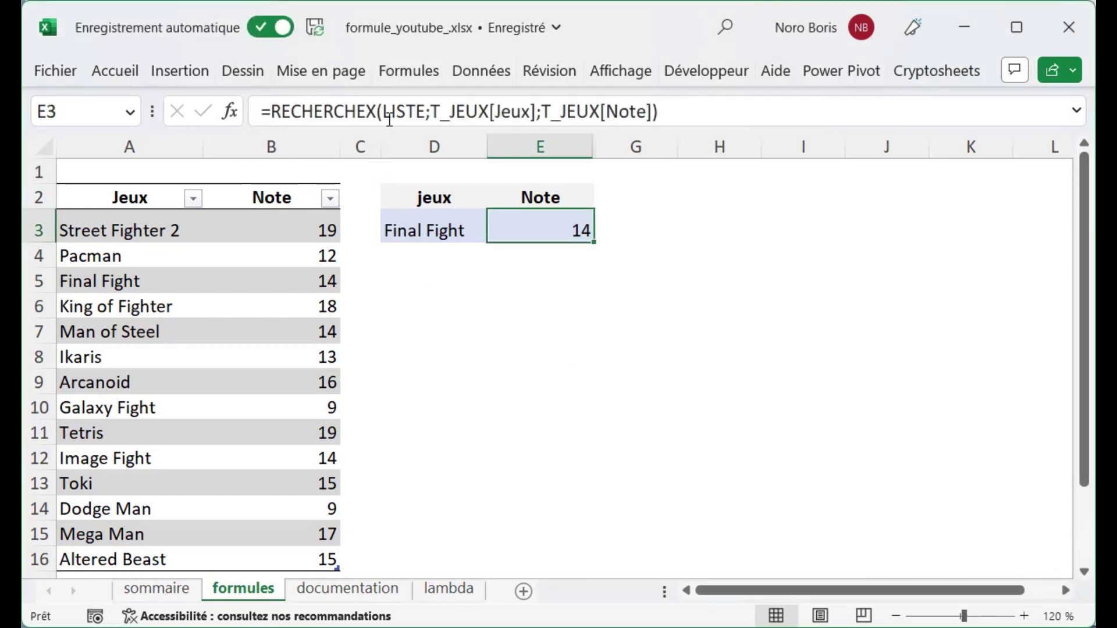
click(409, 73)
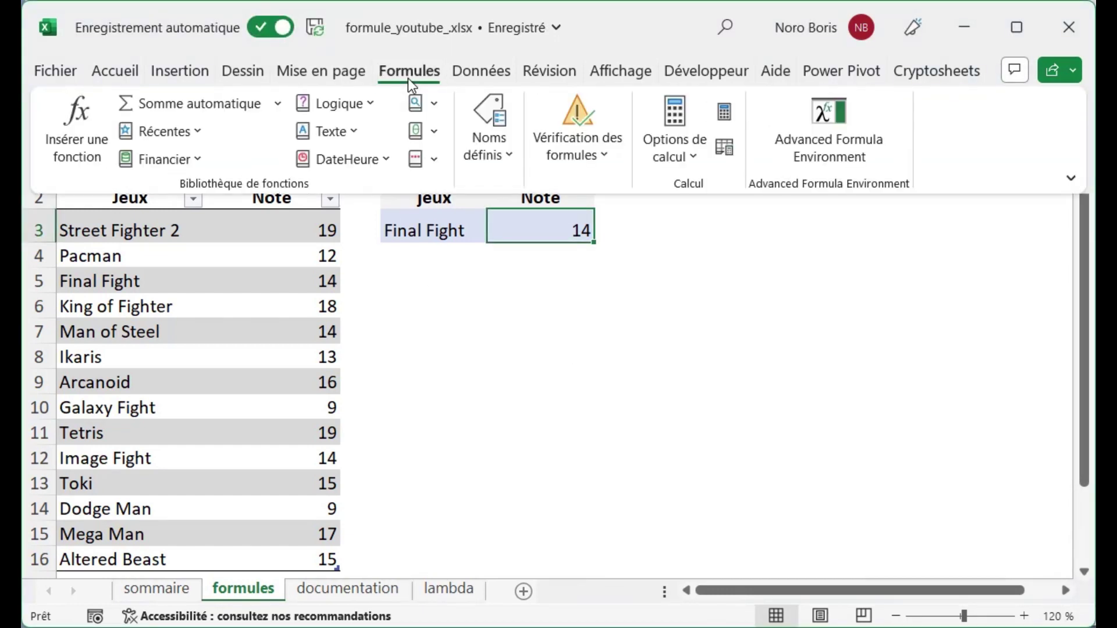
click(606, 158)
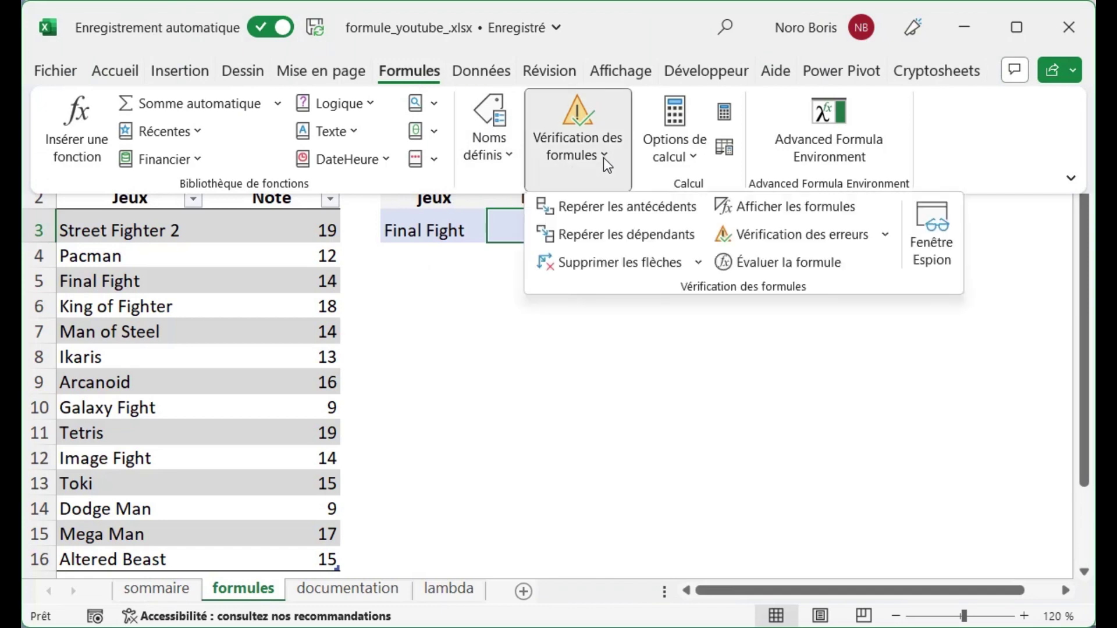
click(778, 266)
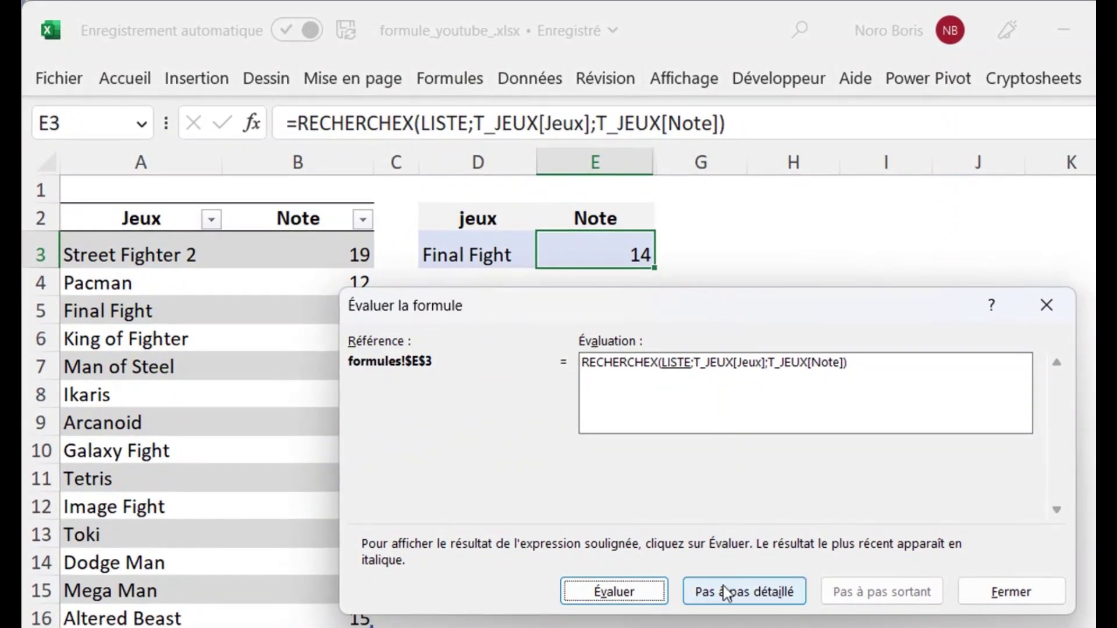
click(724, 594)
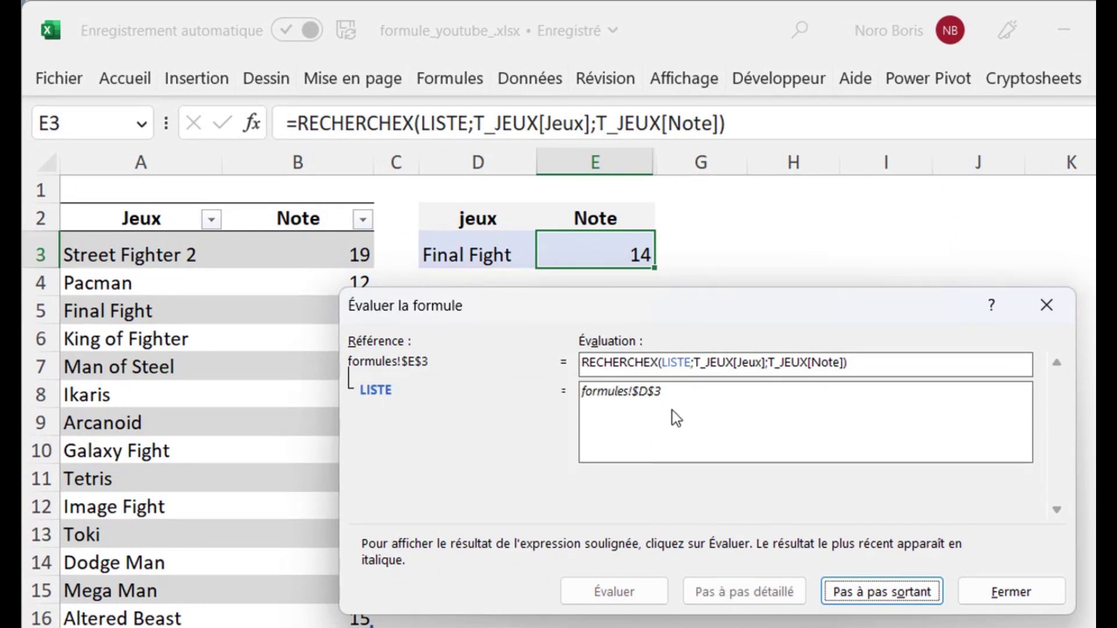
click(848, 593)
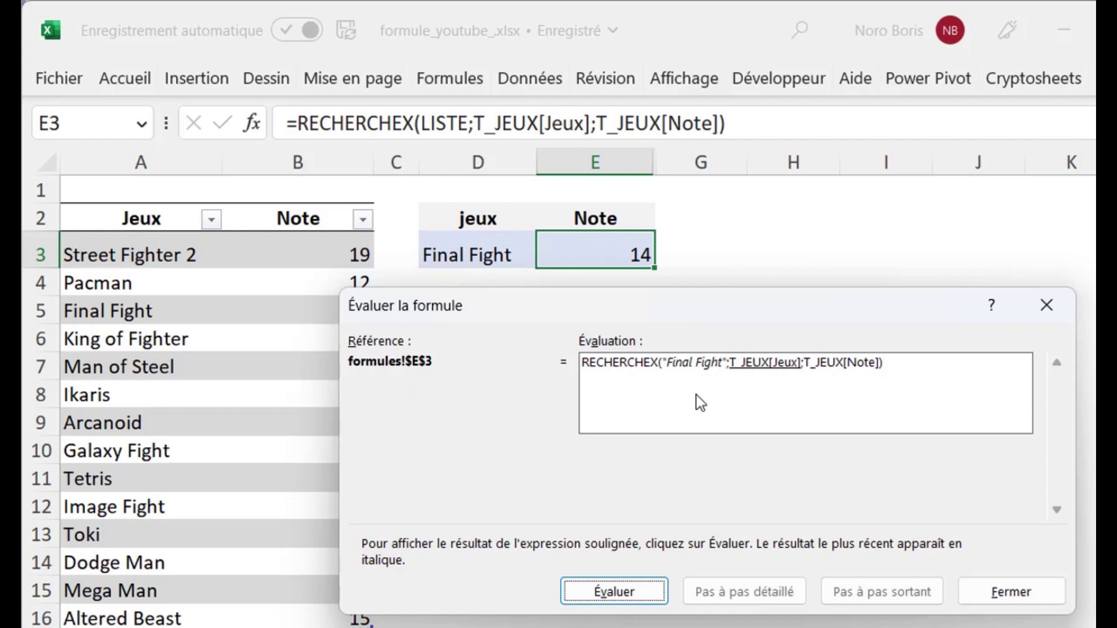
click(630, 591)
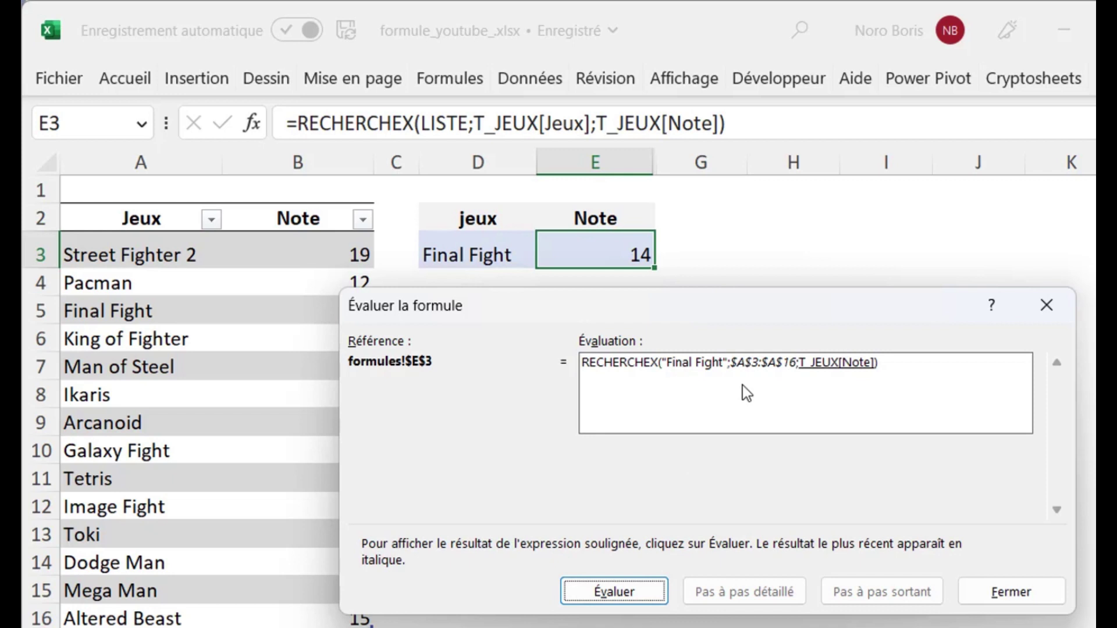
click(654, 601)
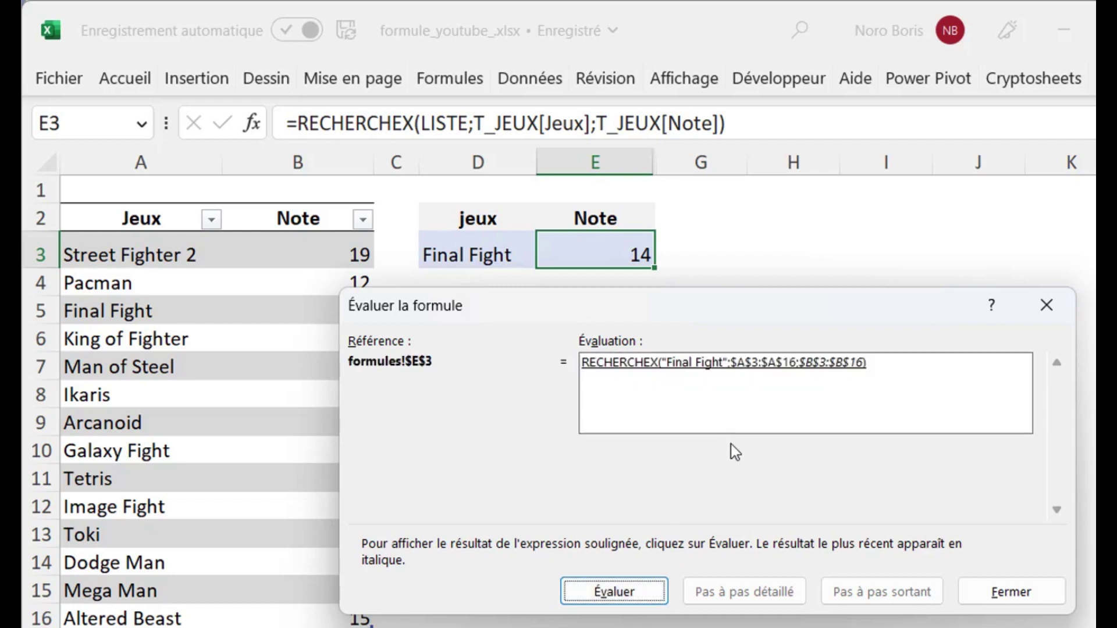
click(638, 592)
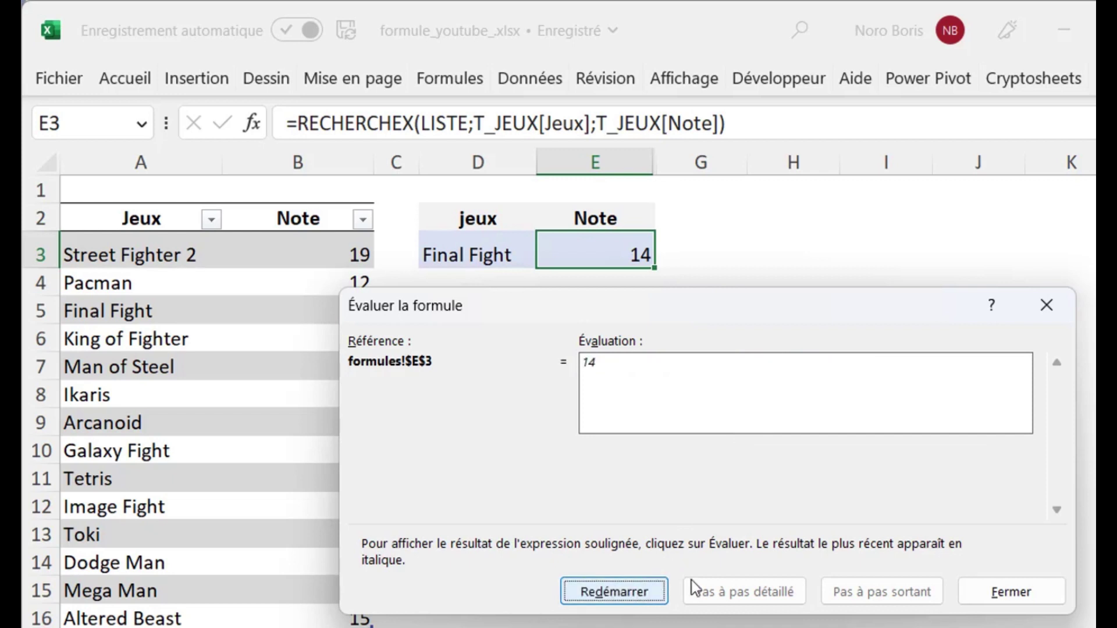
click(1002, 587)
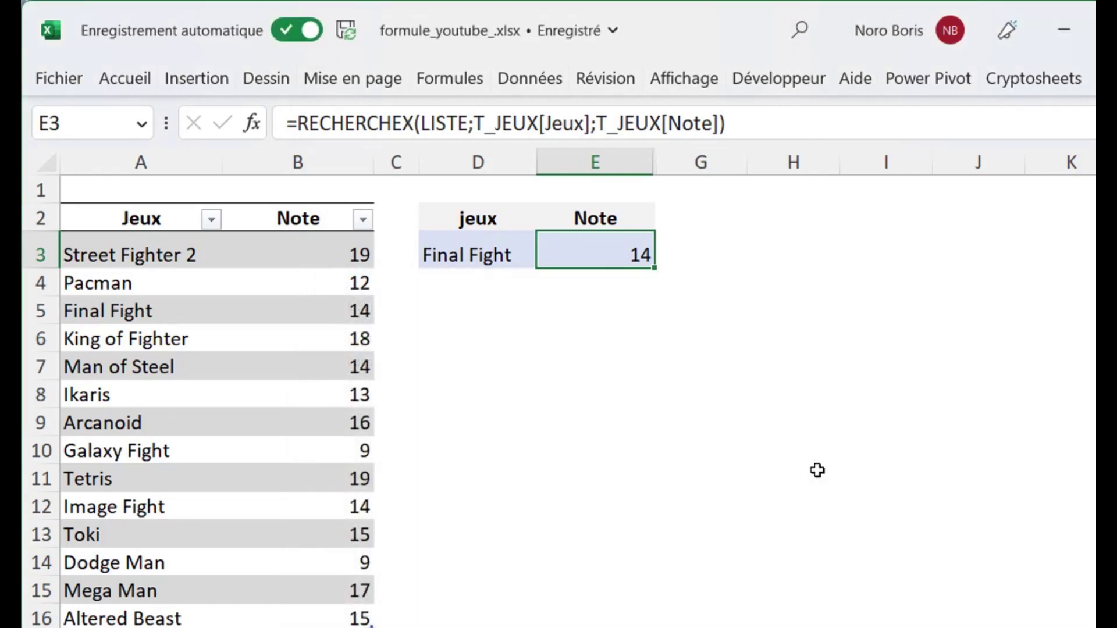
click(816, 497)
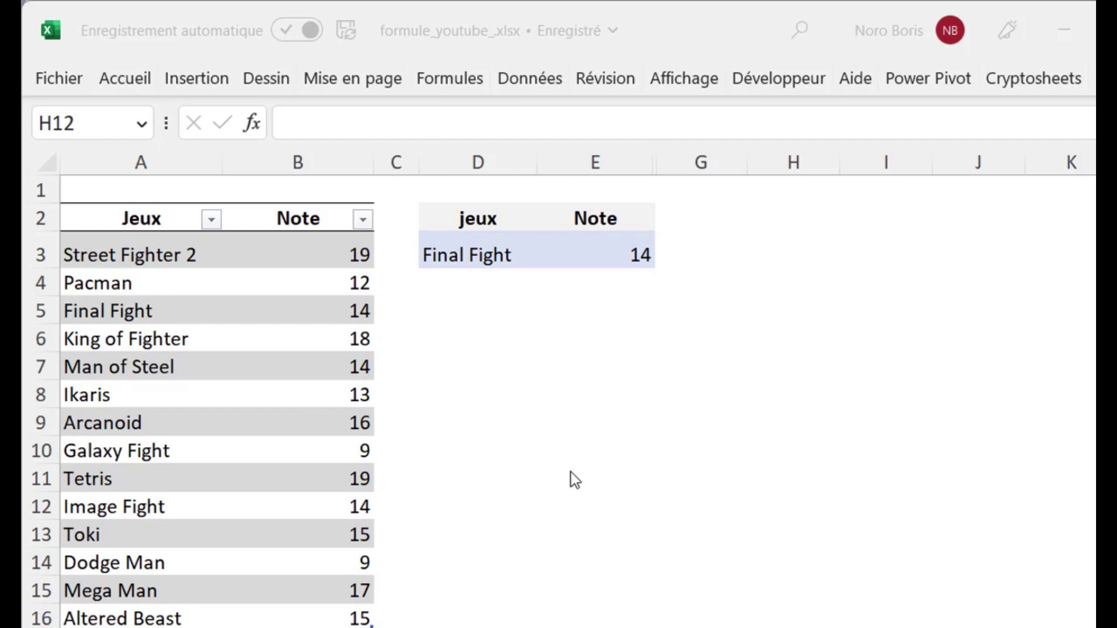
click(603, 257)
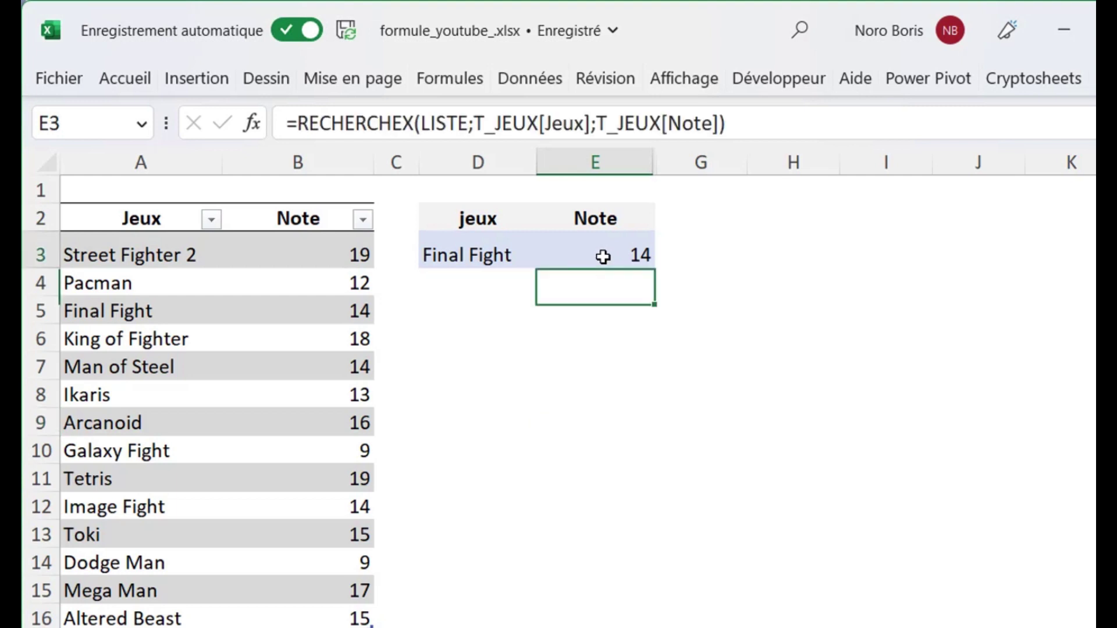
double_click(603, 256)
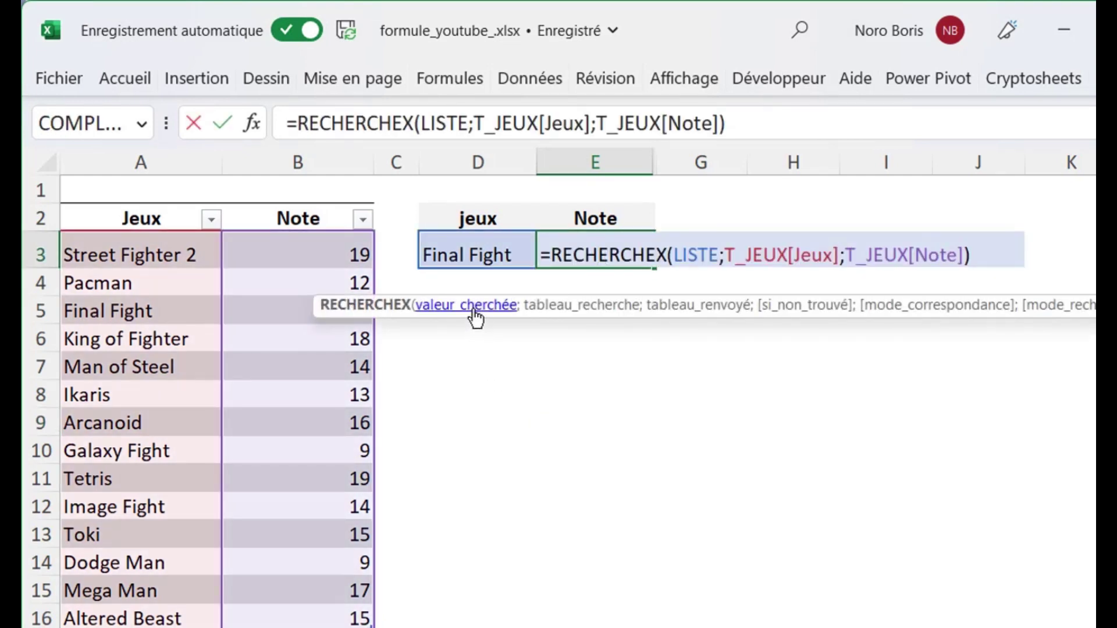
click(476, 318)
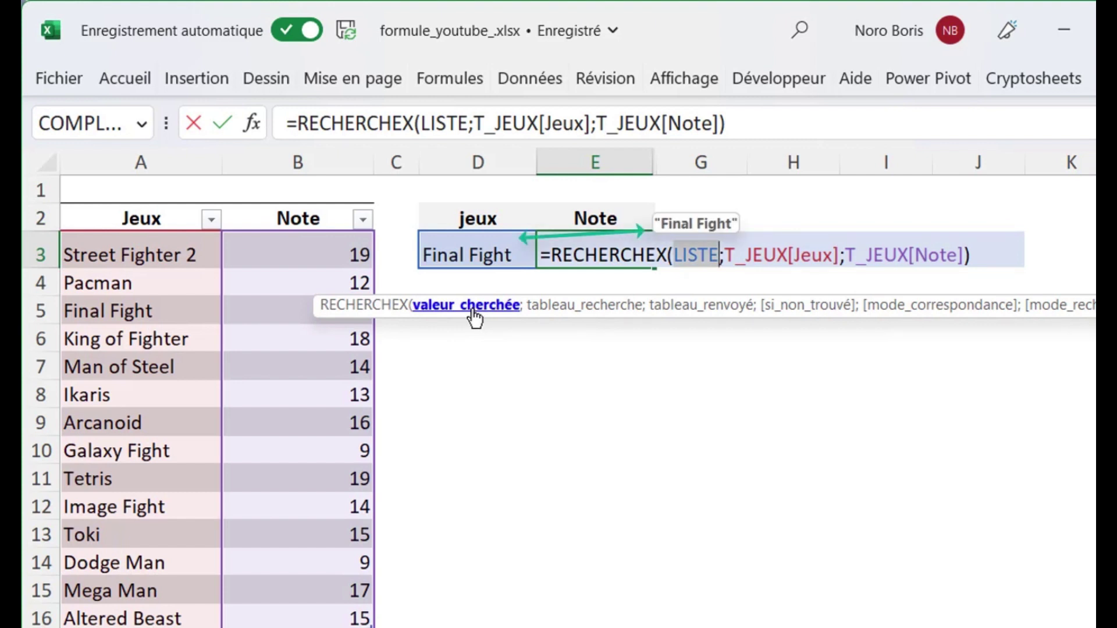
click(566, 322)
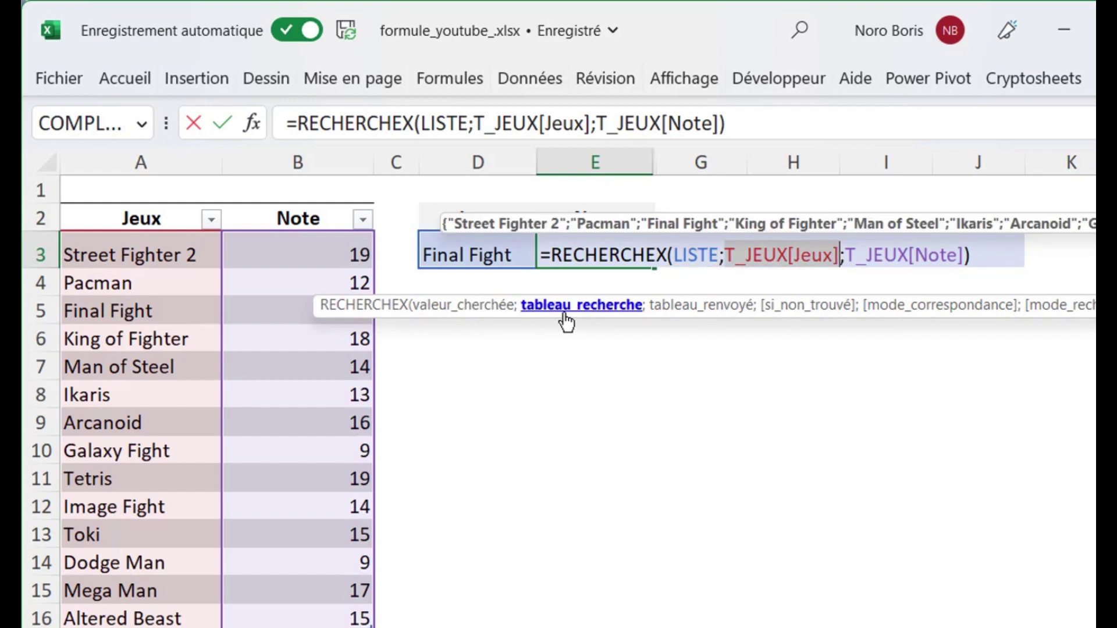
click(672, 318)
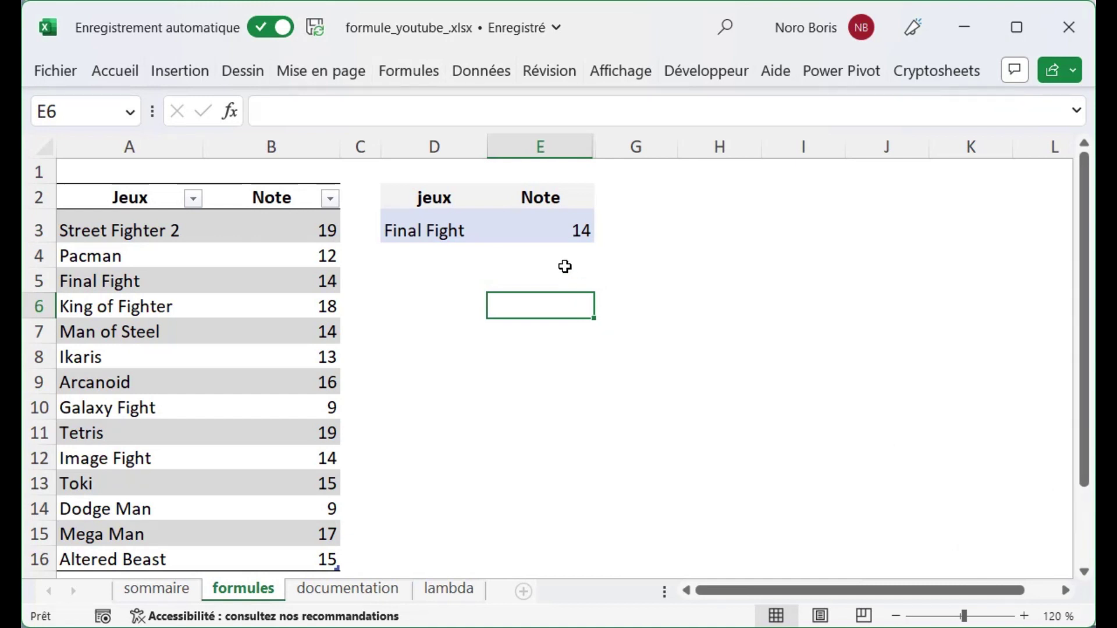
Step: Post the comment 'Recherche la note du jeux sélectionné par la liste déroulante' on E3
click(548, 235)
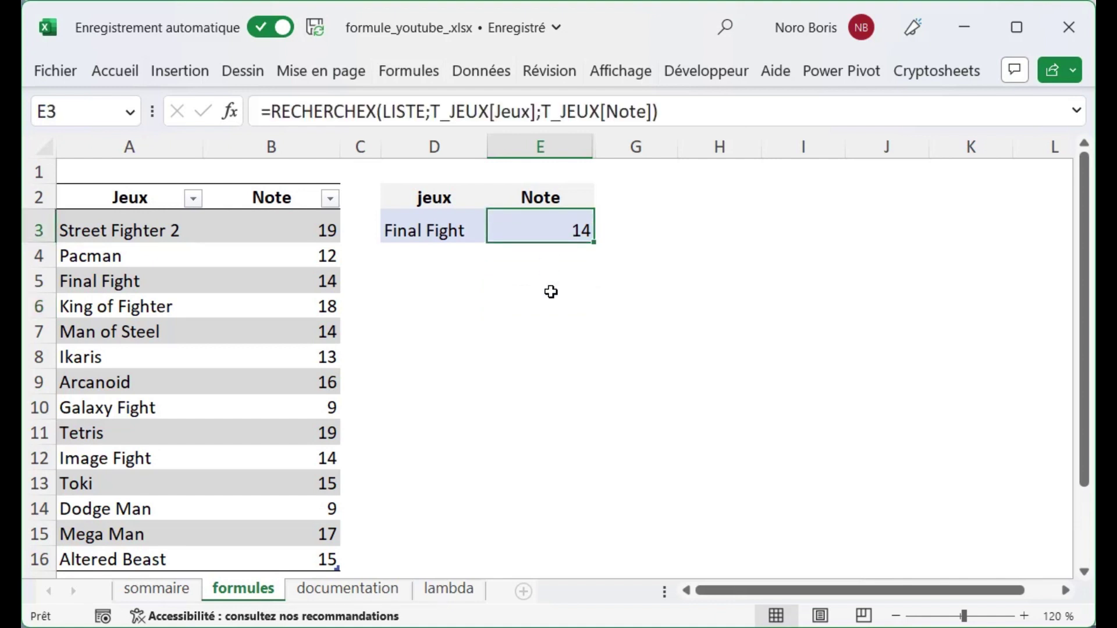
right_click(554, 229)
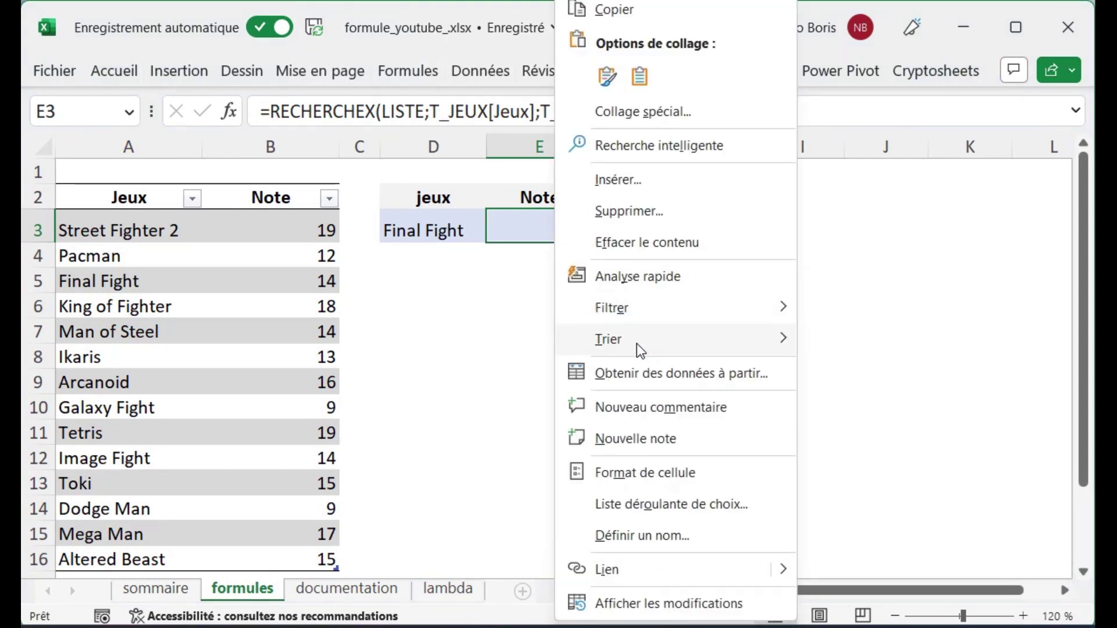
click(645, 408)
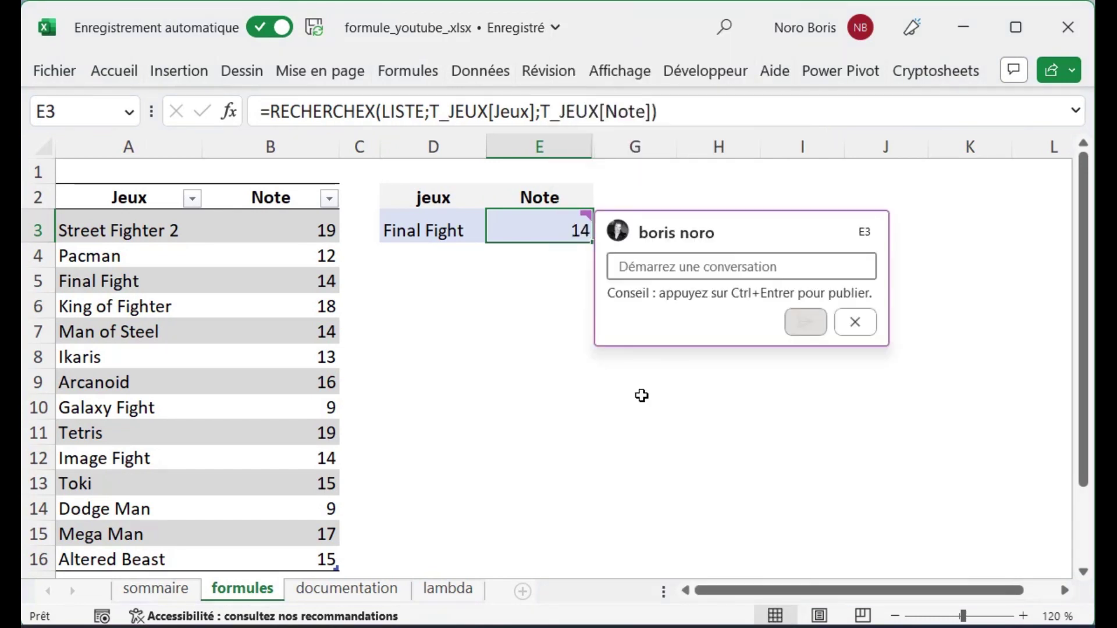
text(Recherche la note du jeux sélectionné par la liste déroulante)
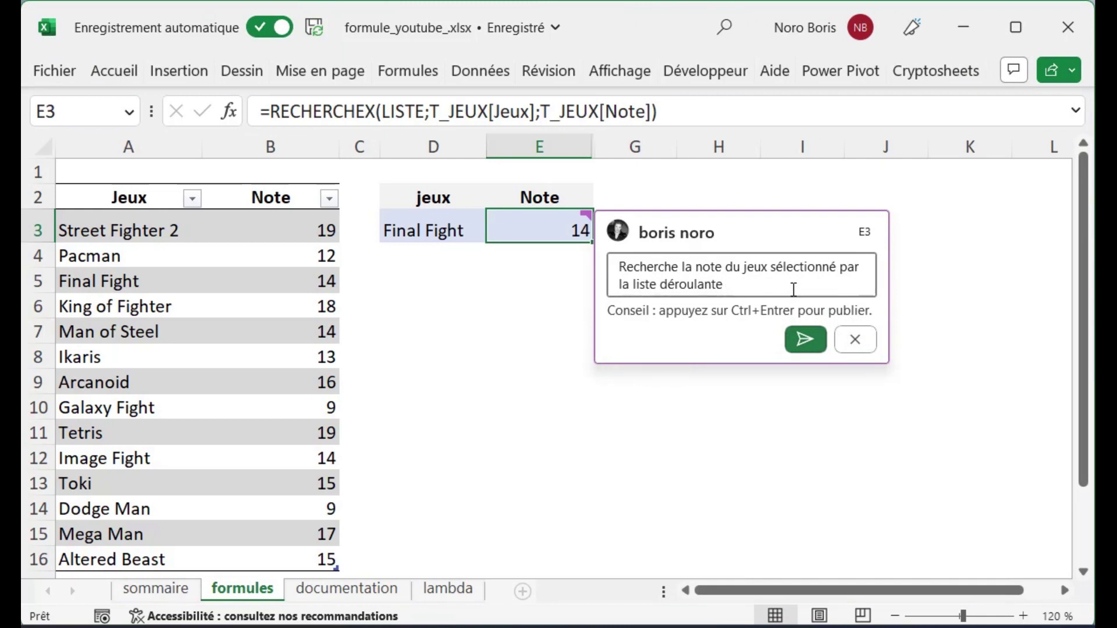
click(806, 339)
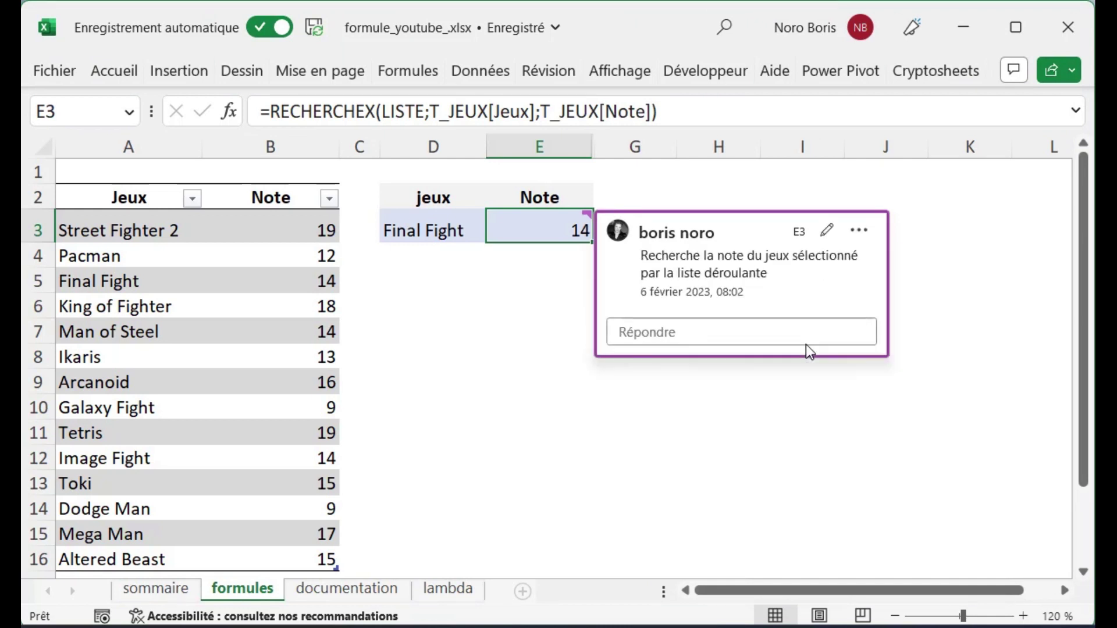
click(547, 357)
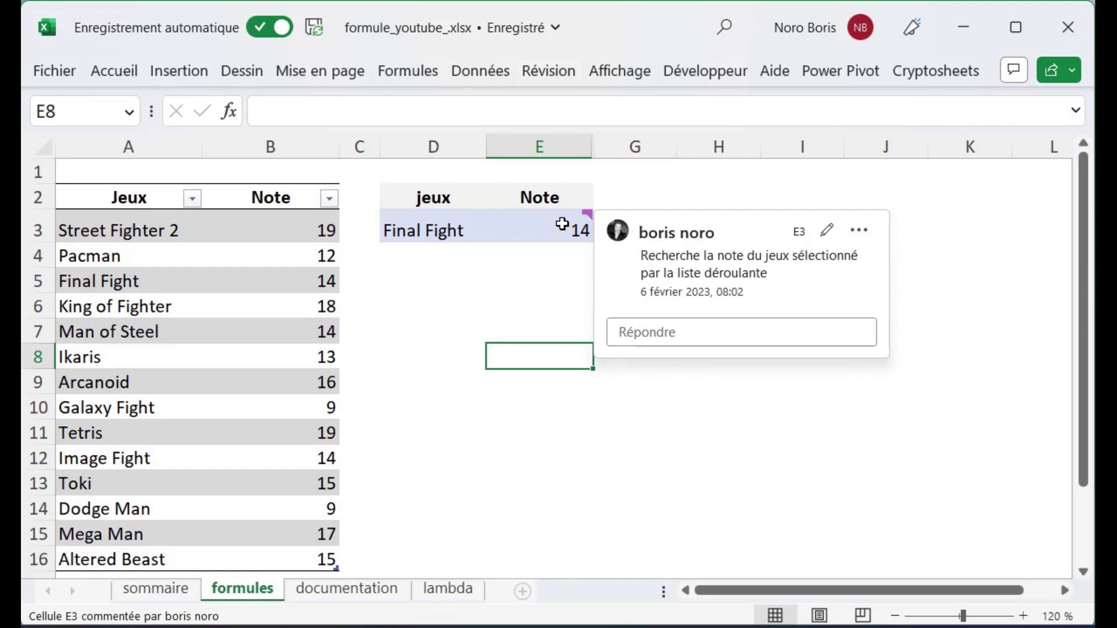
click(562, 224)
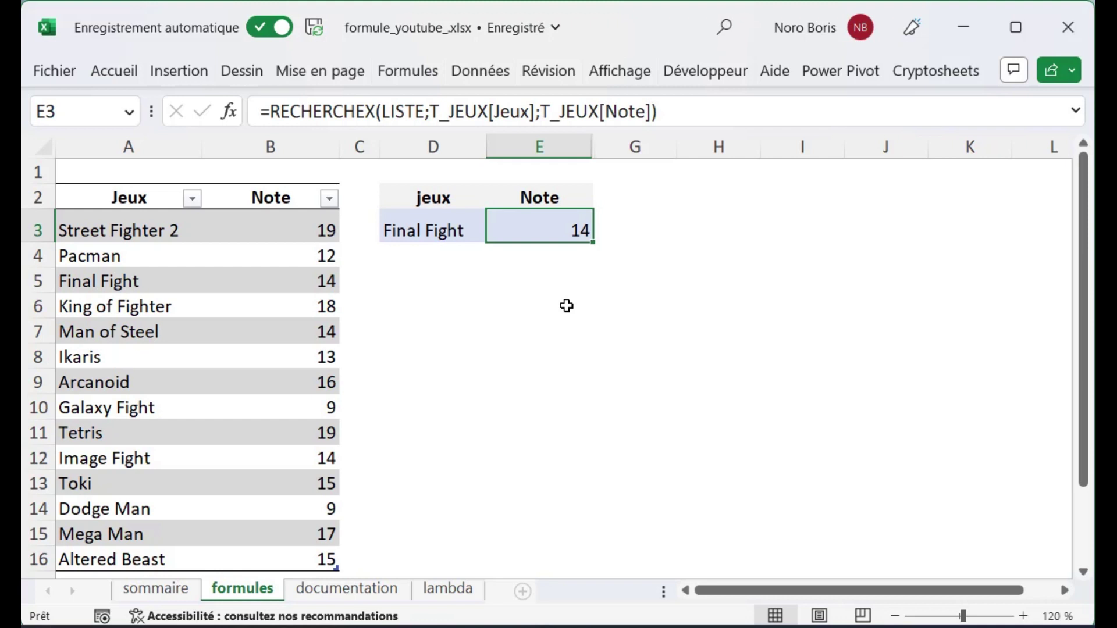
Step: Append +N("recherche la note du jeux selectionné") to E3's formula, on its own line
click(669, 111)
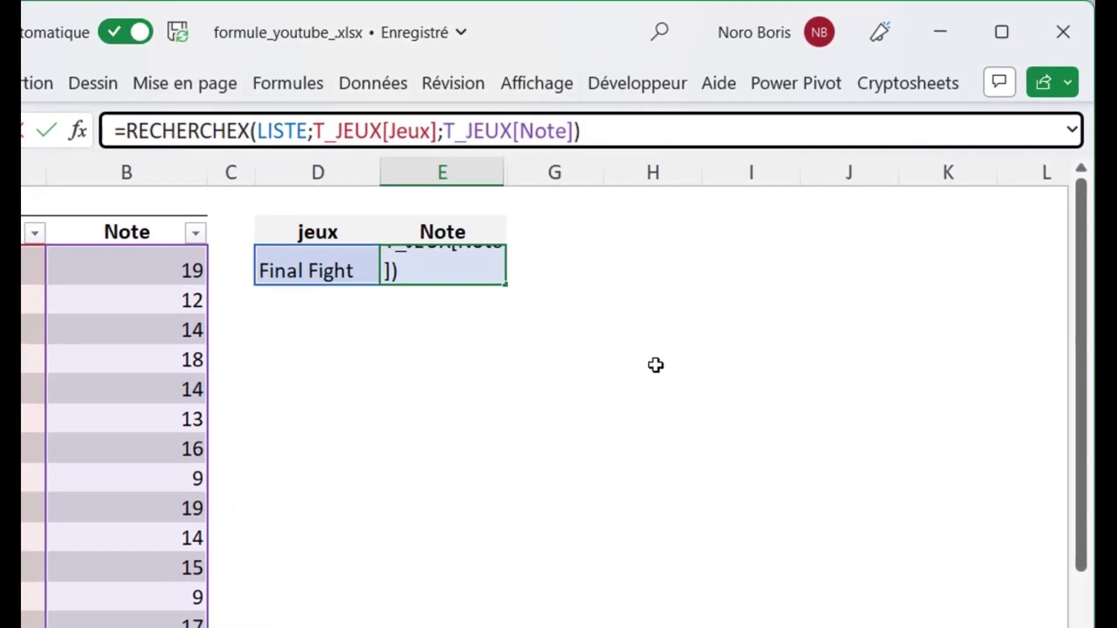
text(+)
text(N()
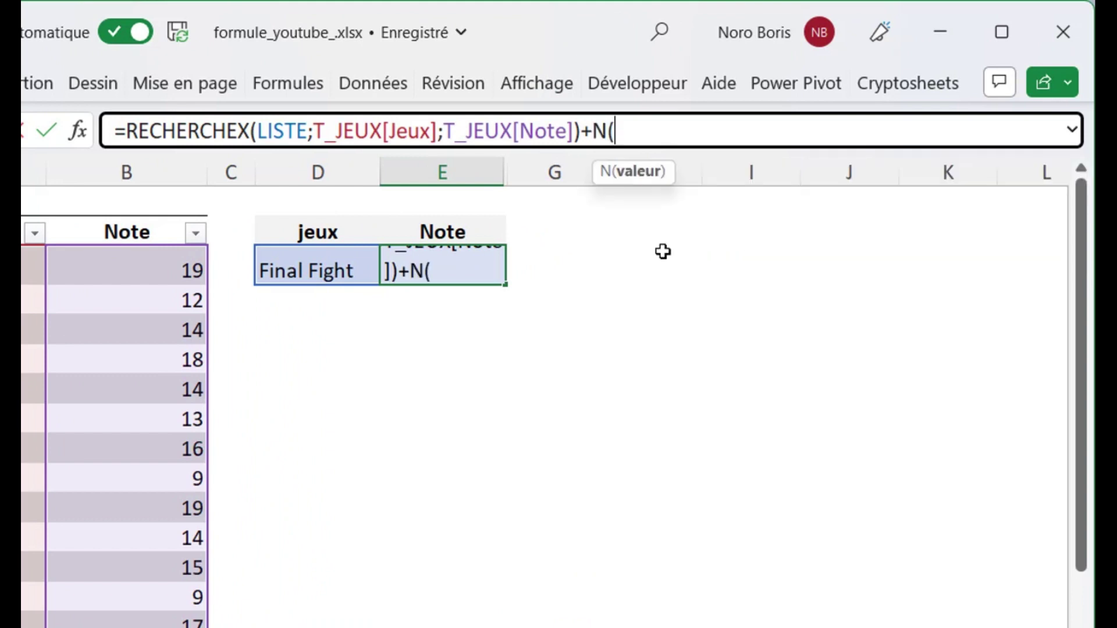
text(")
text(recherche la note du jeux selectionné"))
key(Return)
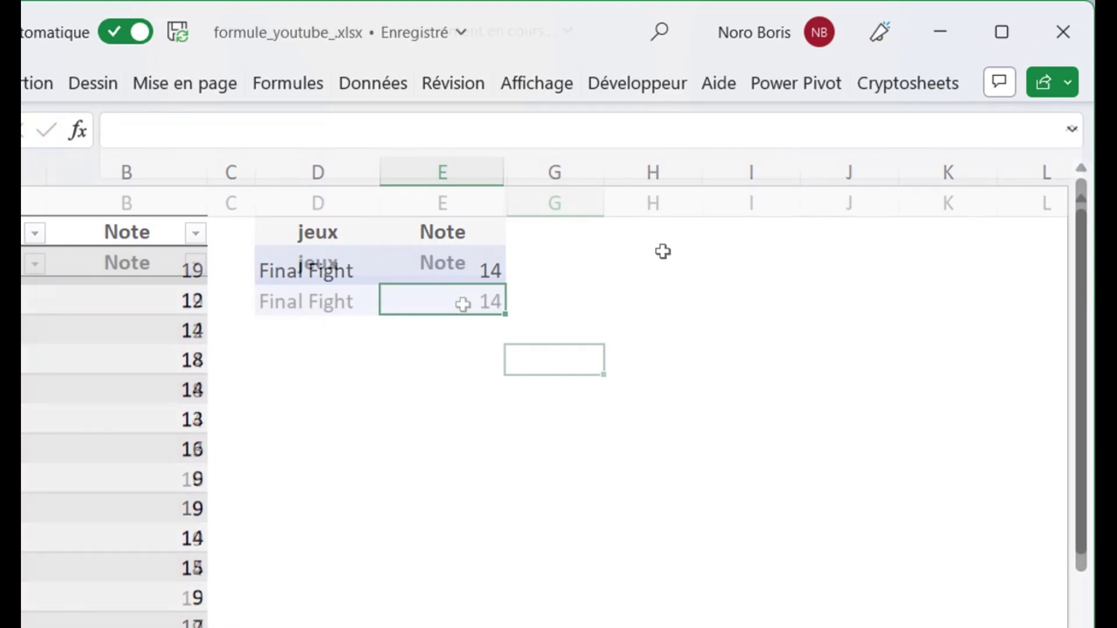
click(463, 304)
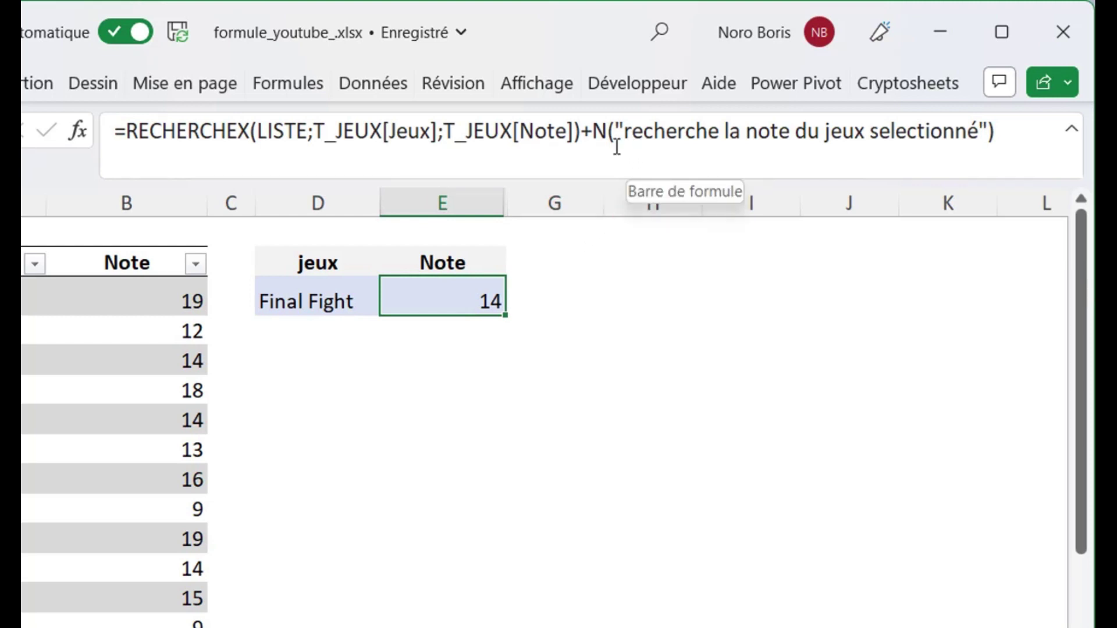
click(584, 131)
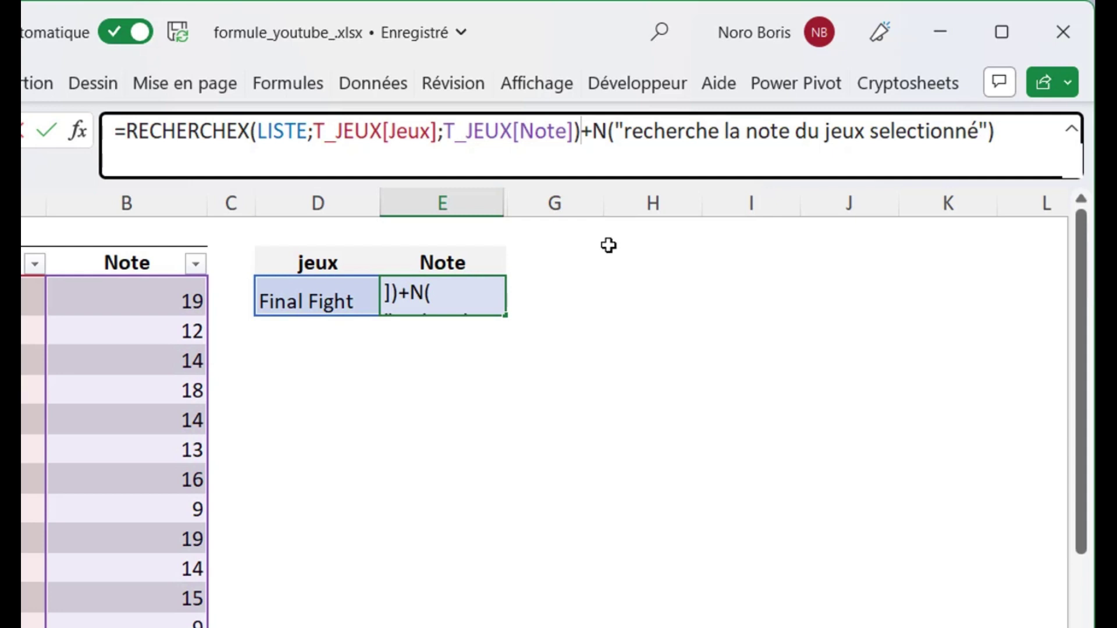
key(alt+Return)
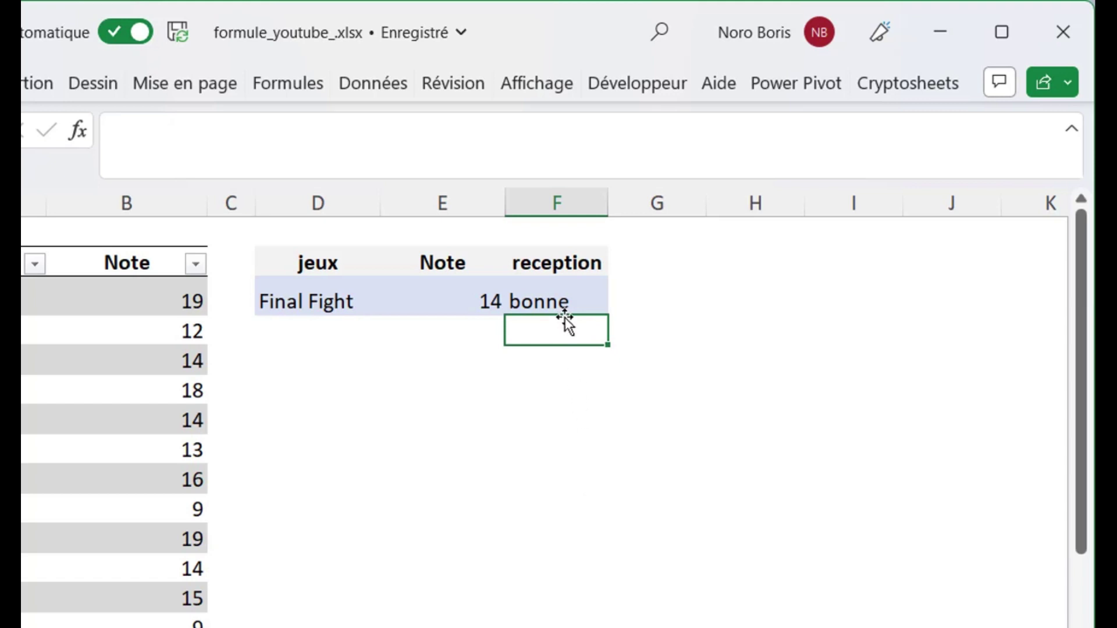
Step: Append +N("si > 12 alors bonne") to the reception formula showing bonne
click(574, 297)
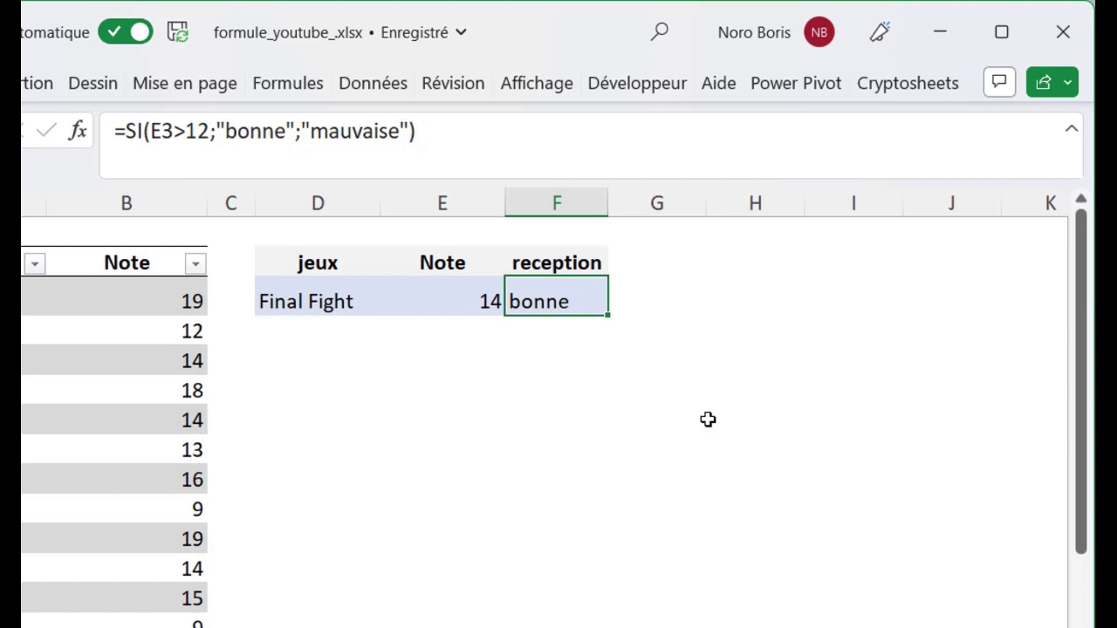
click(448, 131)
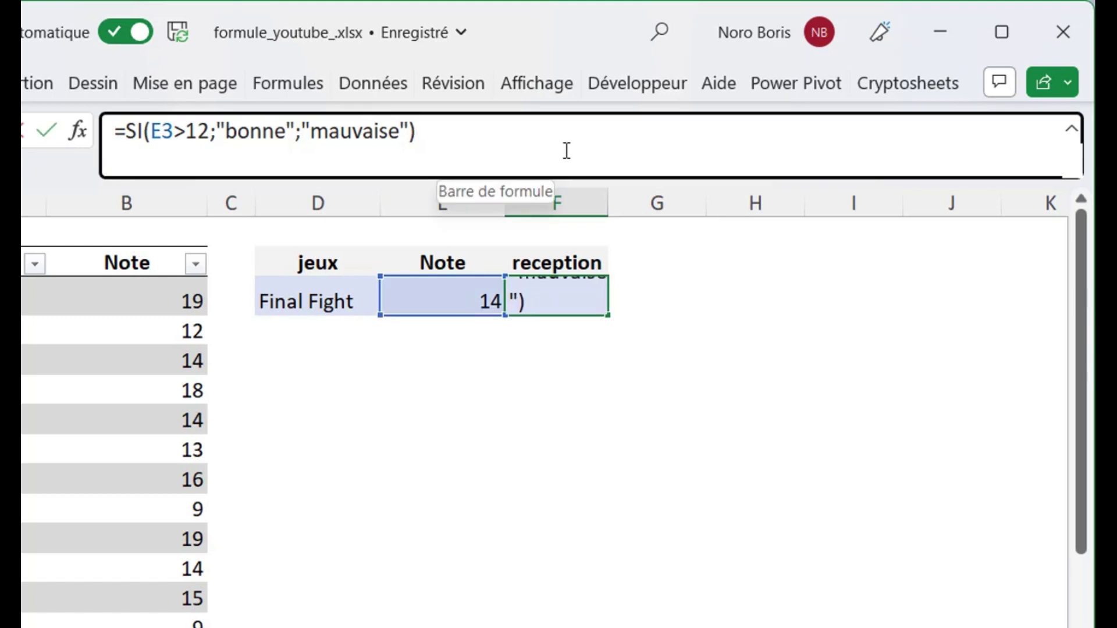
text(+)
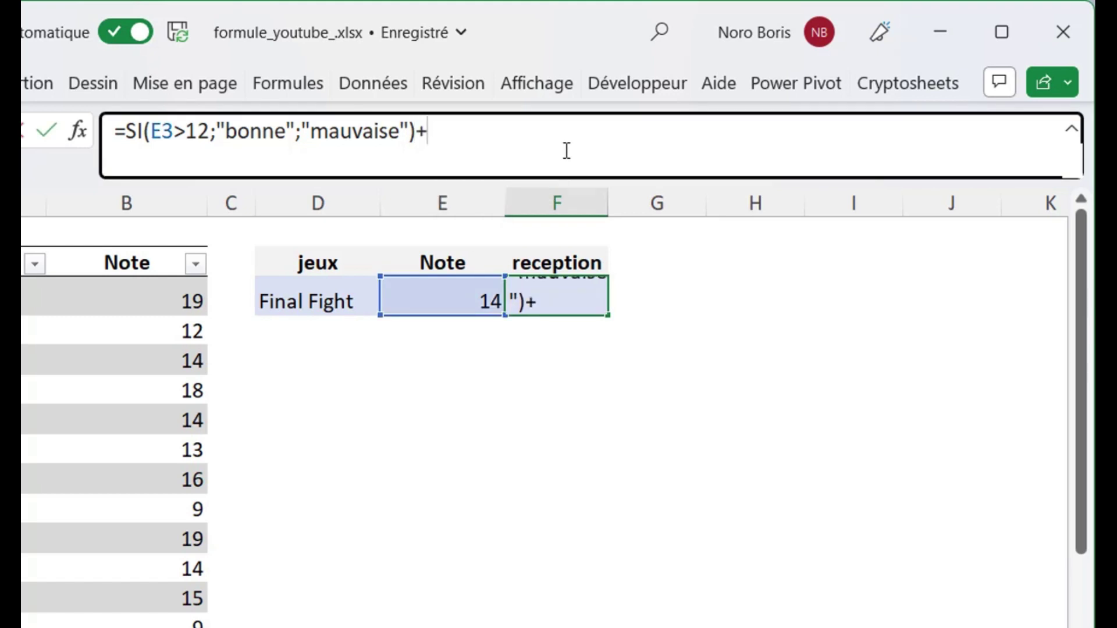
text(N("si > 12 alors bonne"))
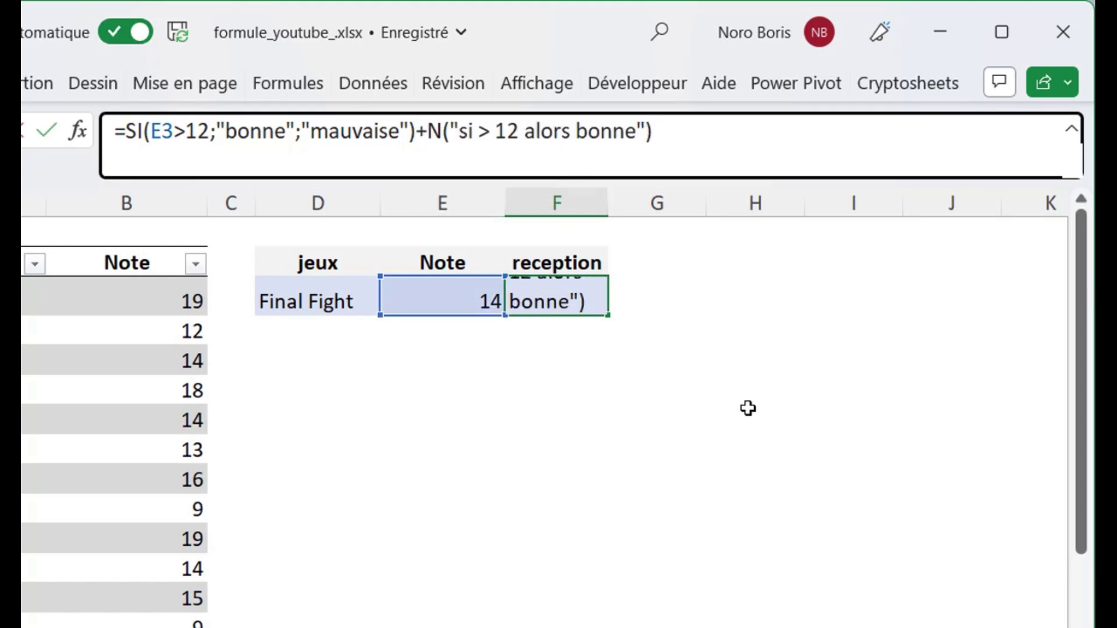
key(Return)
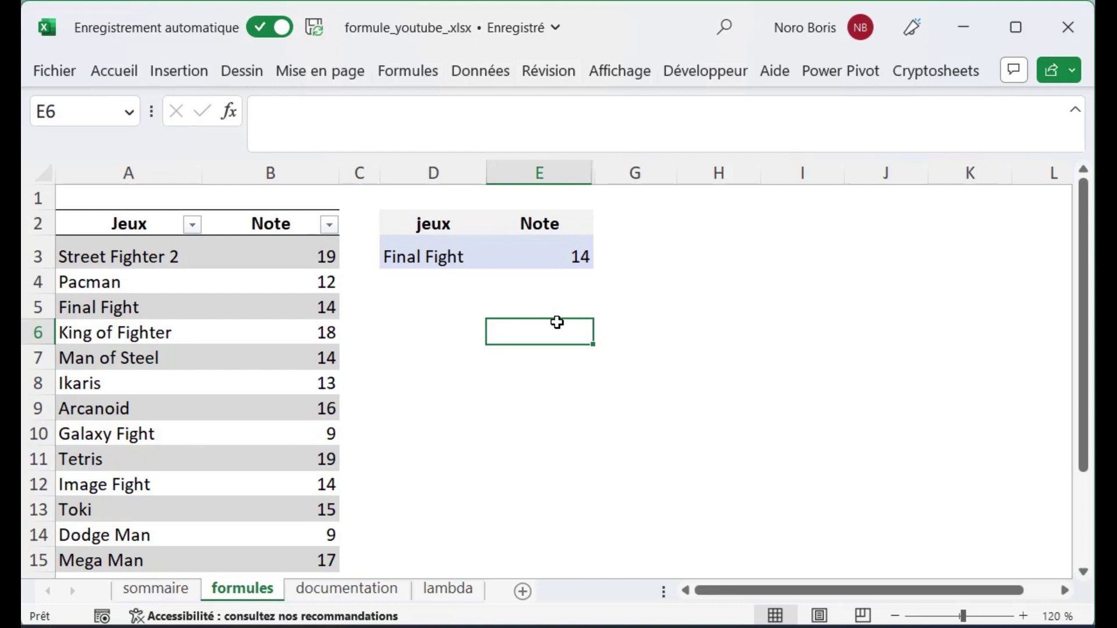
Step: Enter E3 as the Emplacement on the documentation sheet's formules row
click(352, 591)
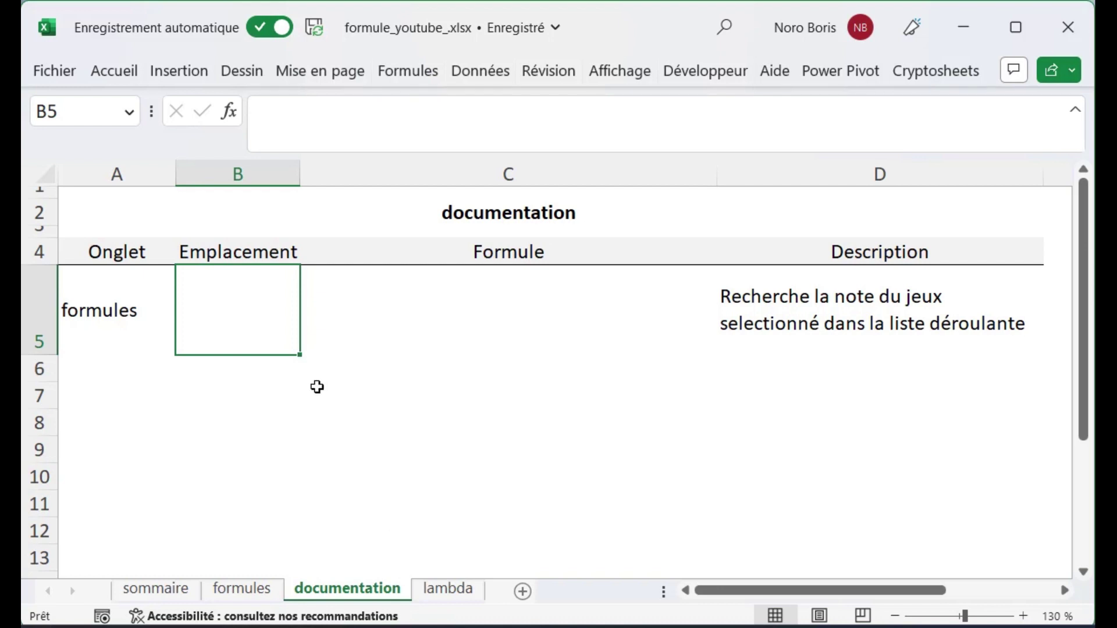
text(E3)
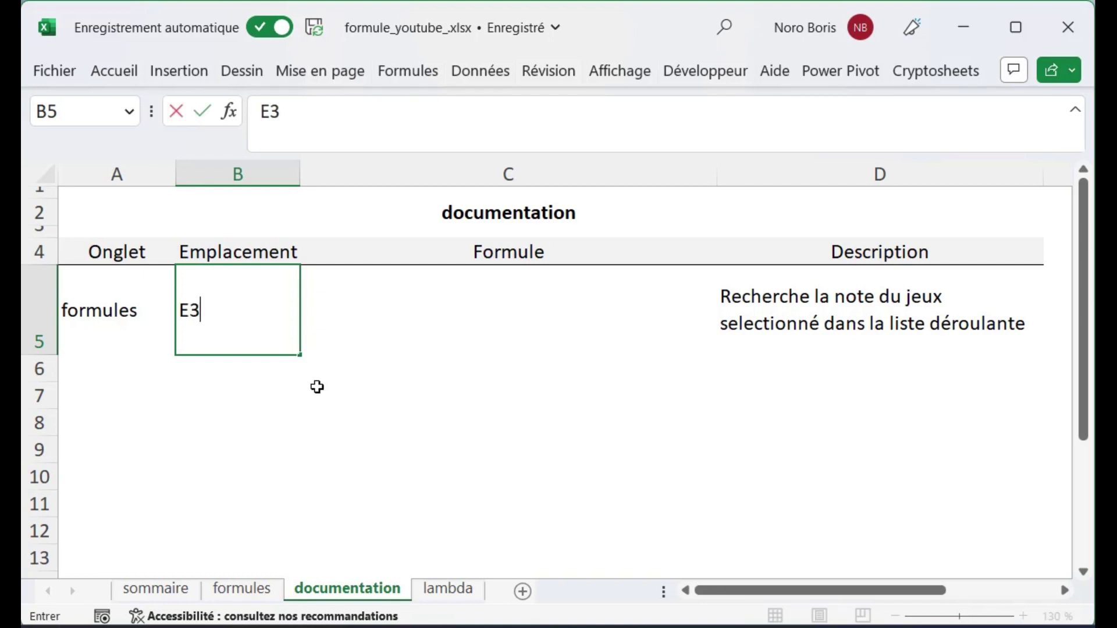
click(437, 441)
Step: Insert a hyperlink in B5 pointing to cell E3 of the formules sheet
click(208, 309)
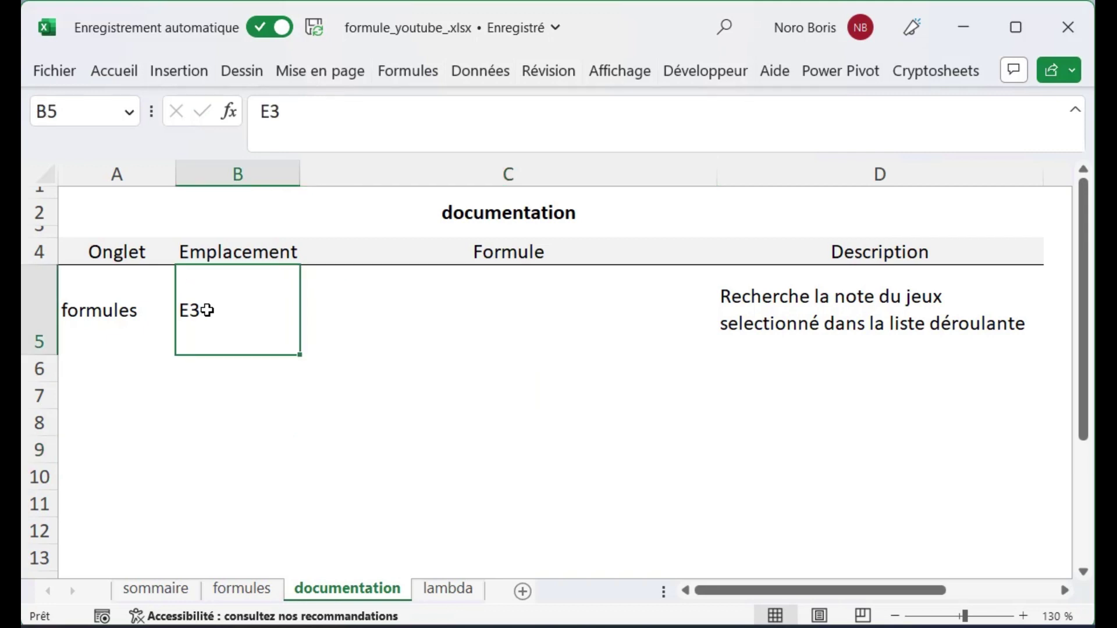
right_click(207, 309)
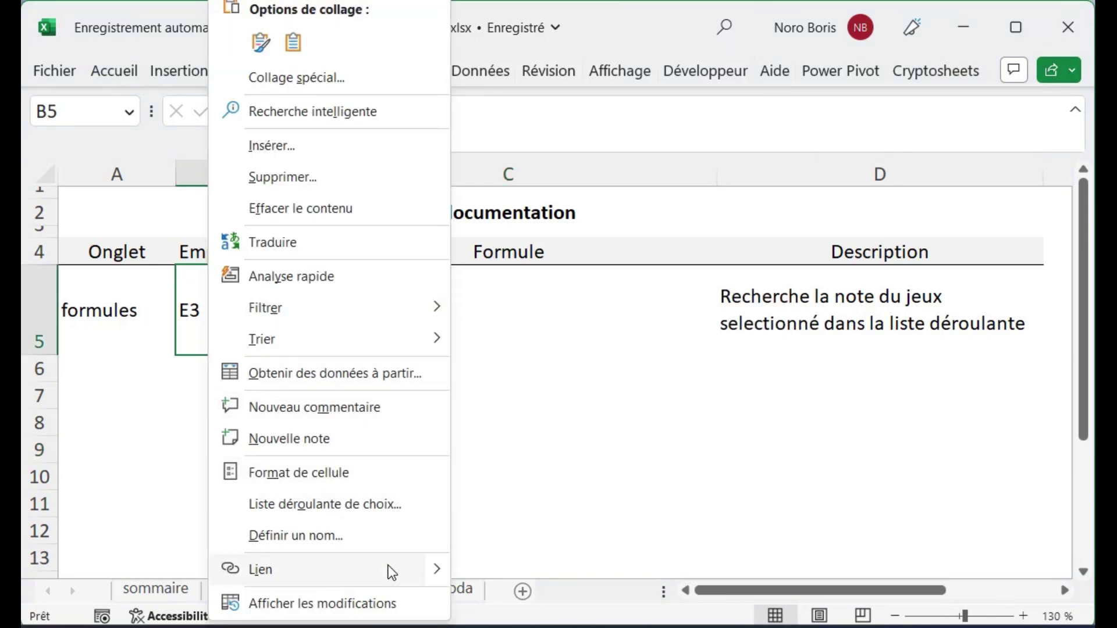
mouse_move(260, 569)
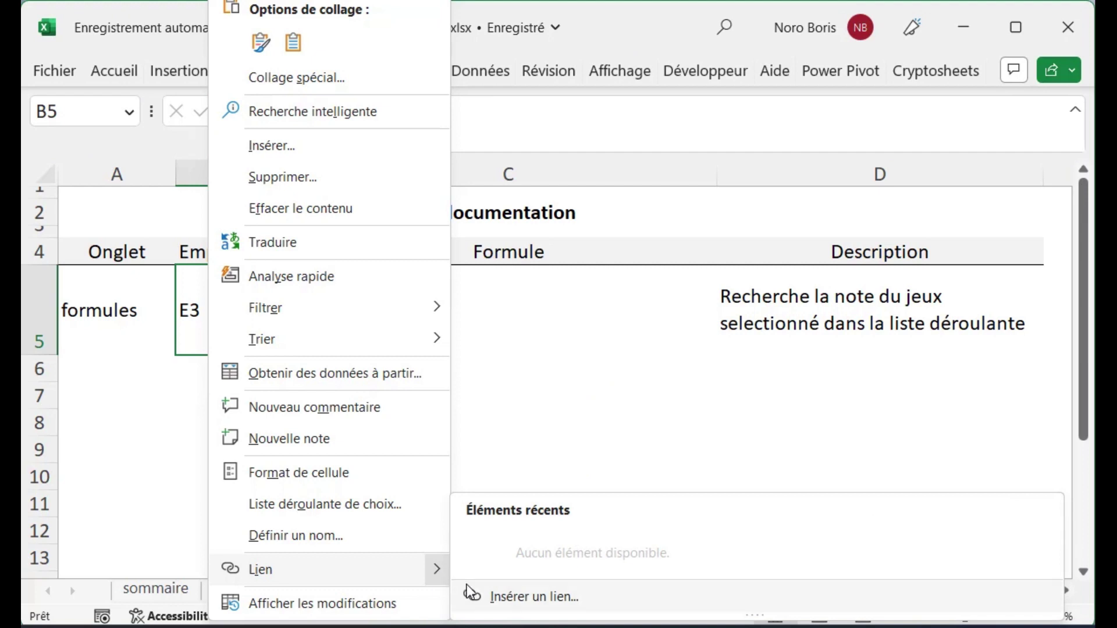
click(498, 600)
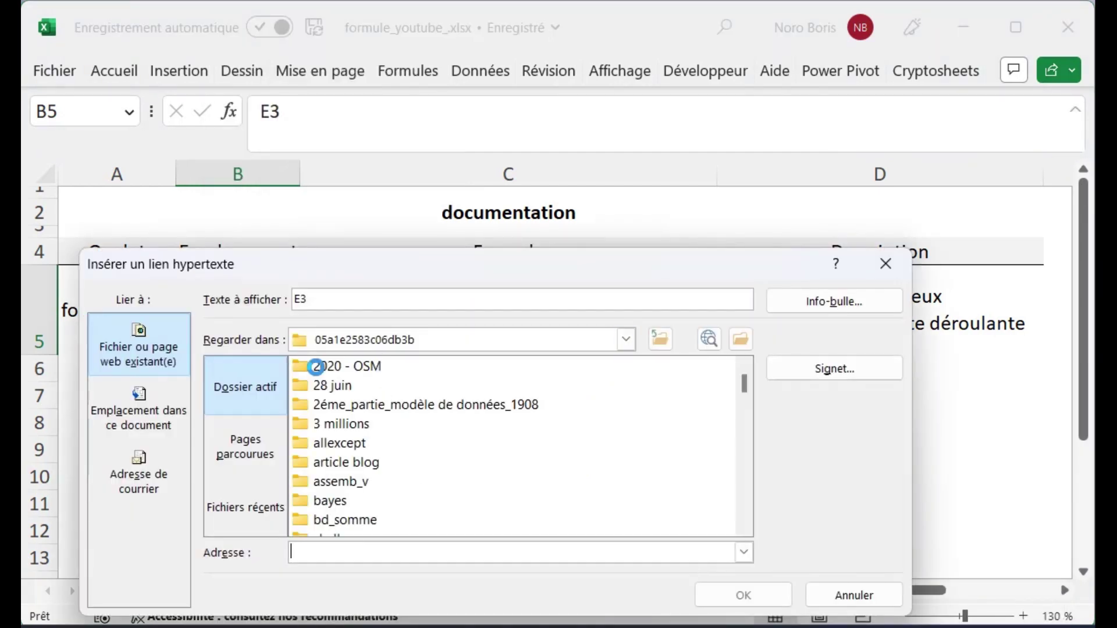
click(165, 423)
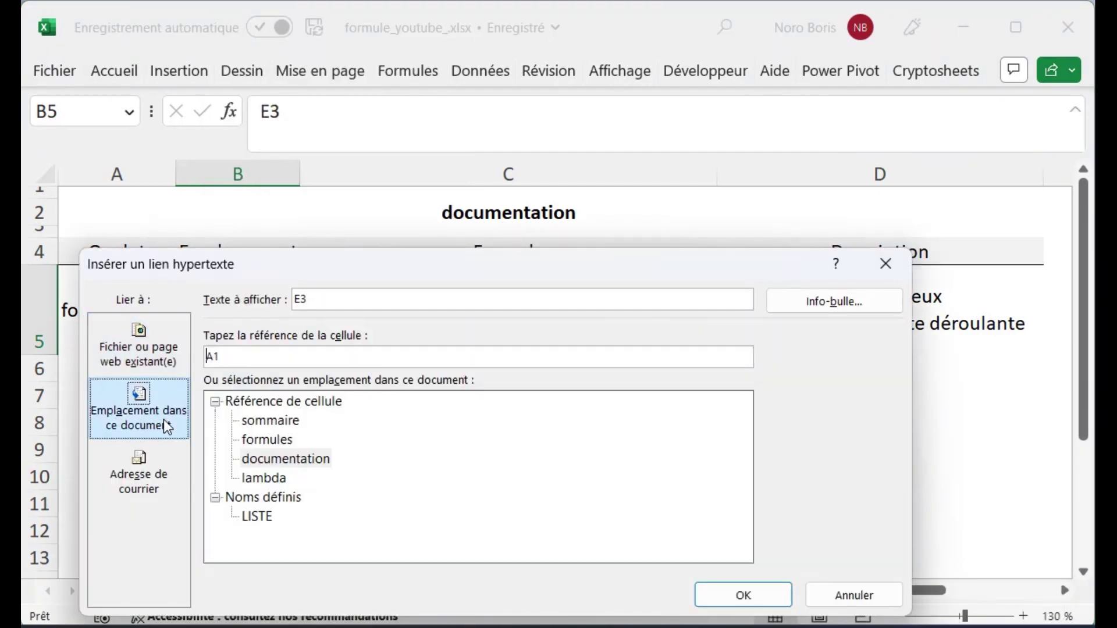
click(278, 441)
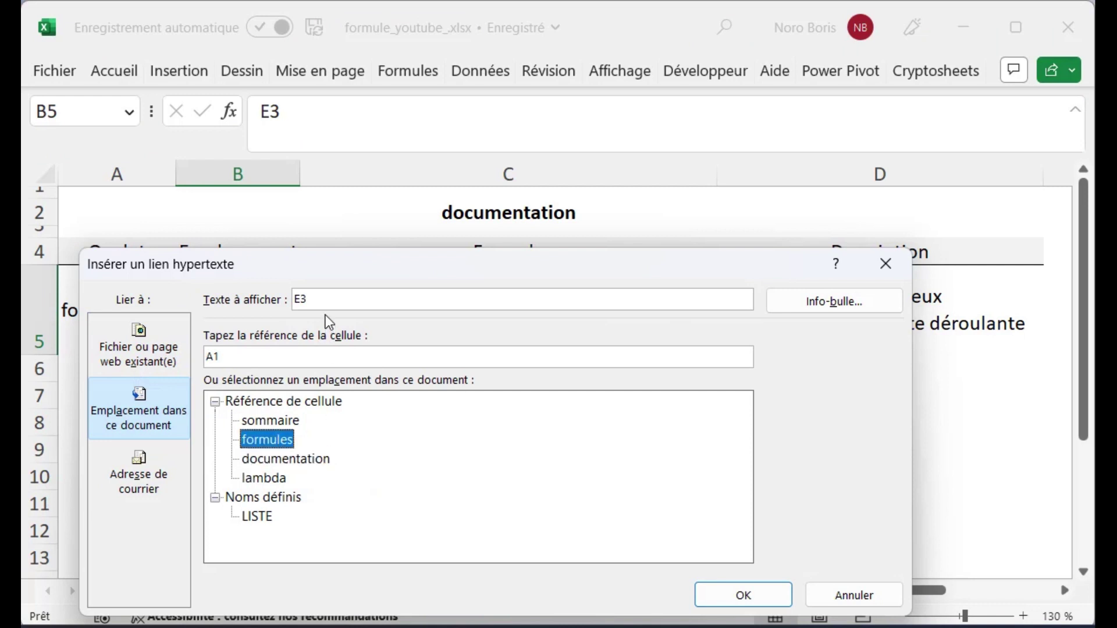
double_click(294, 355)
key(BackSpace)
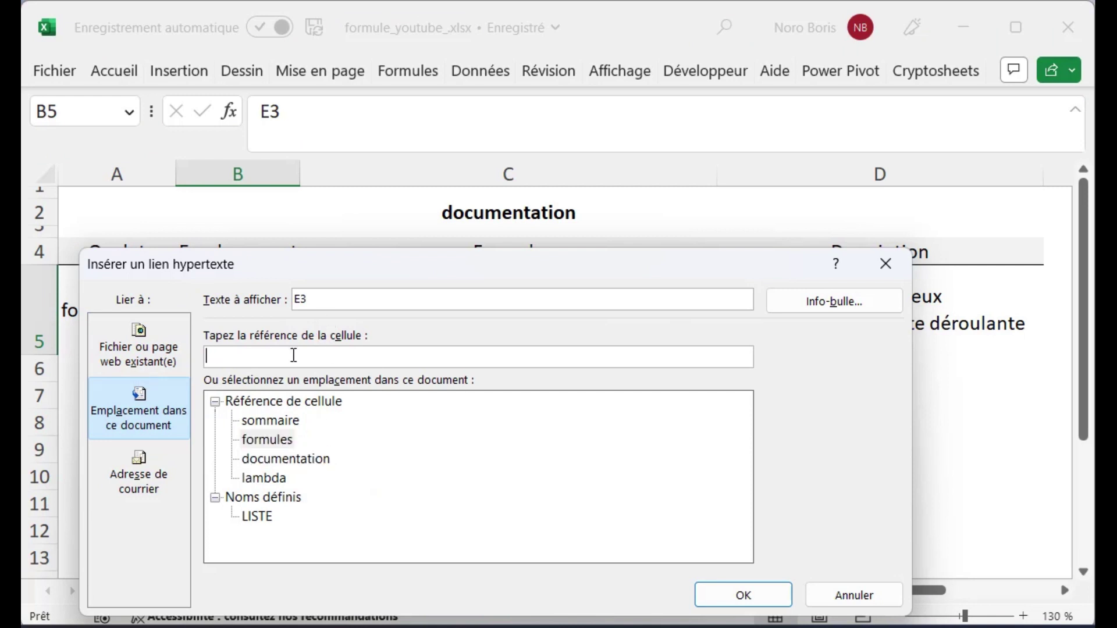
text(E)
text(3)
click(726, 600)
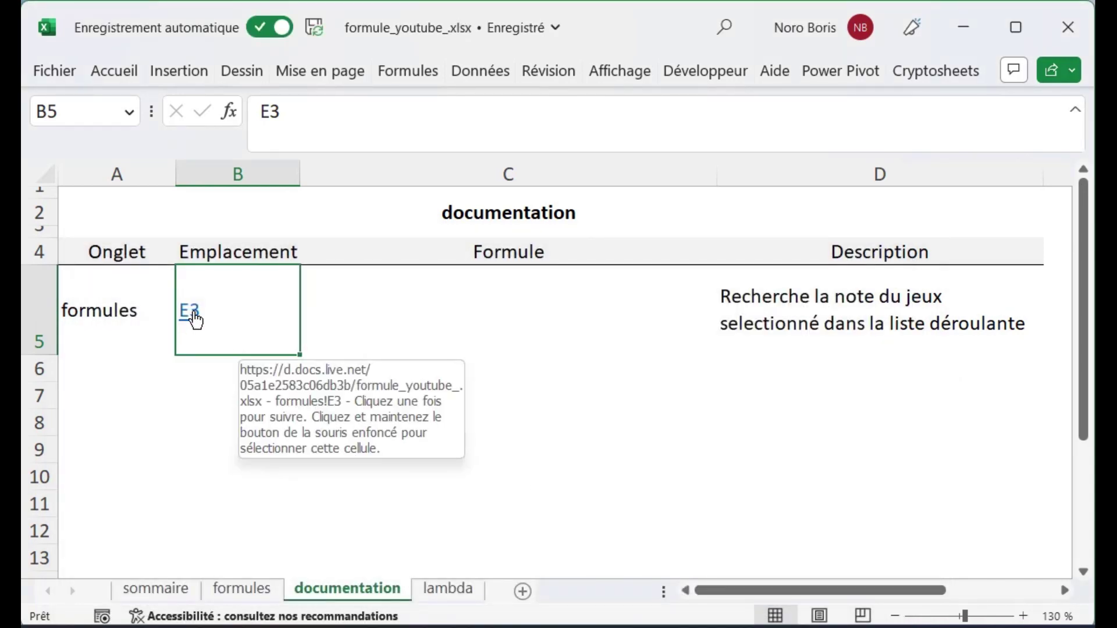
Step: Test the link to formules E3, then return to the documentation sheet's C5
click(192, 314)
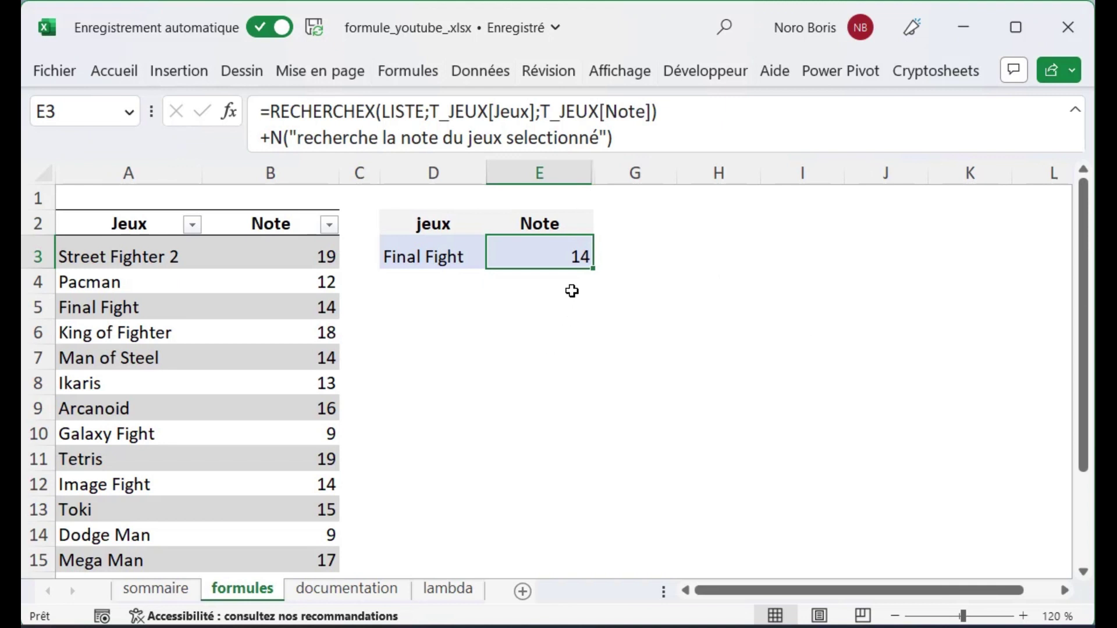
click(360, 588)
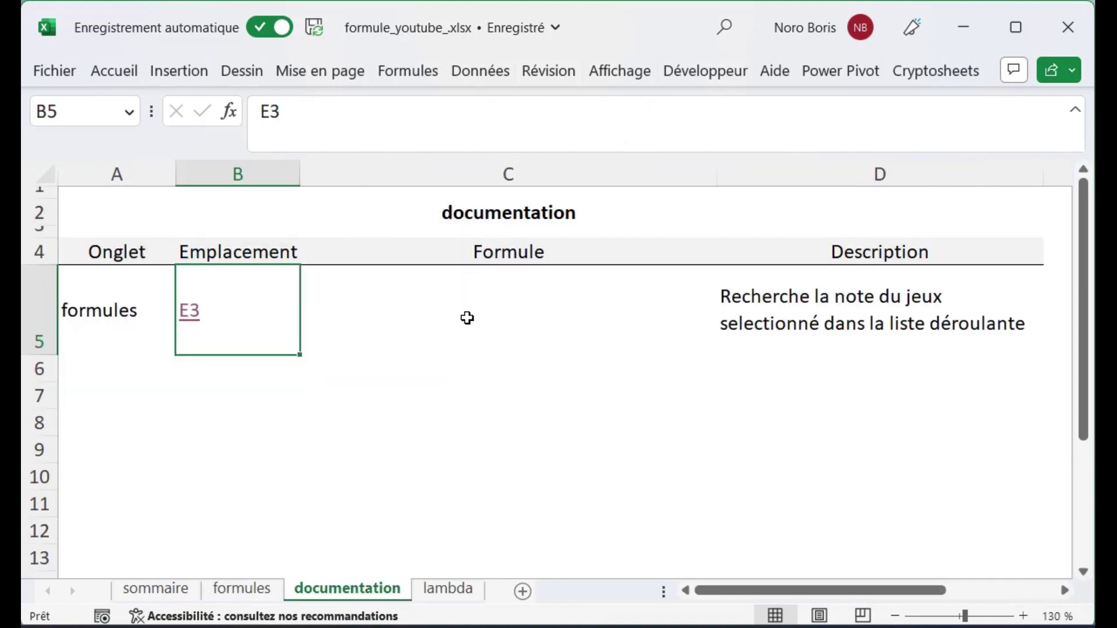
click(468, 315)
Step: Put =FORMULETEXTE(formules!E3) in C5 and widen column C to fit the formula text
text(=)
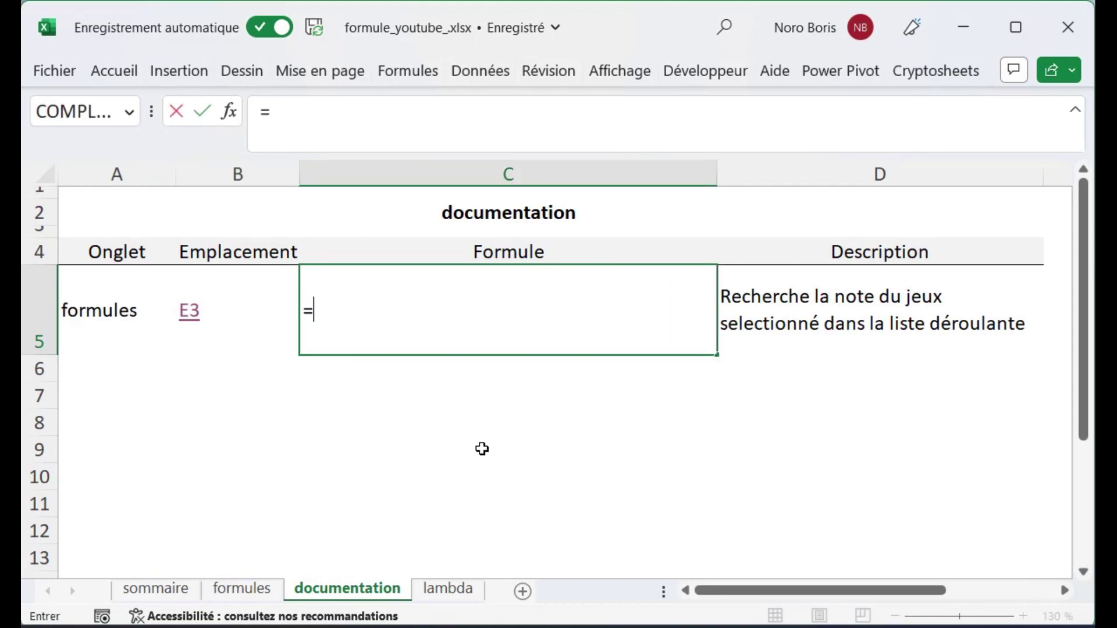
text(fo)
double_click(385, 375)
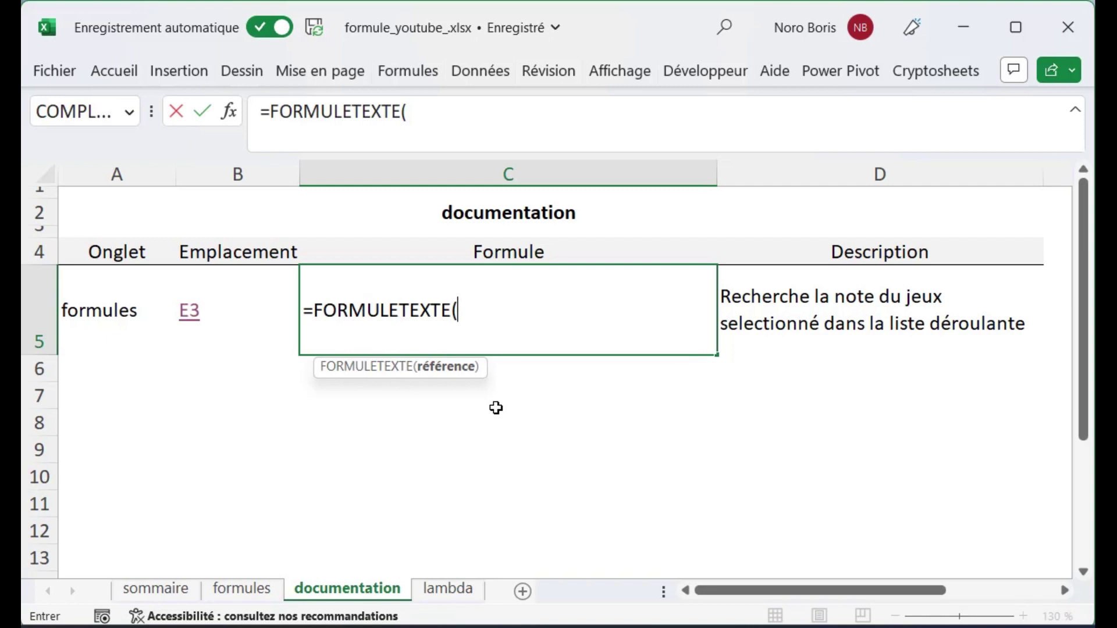
click(244, 591)
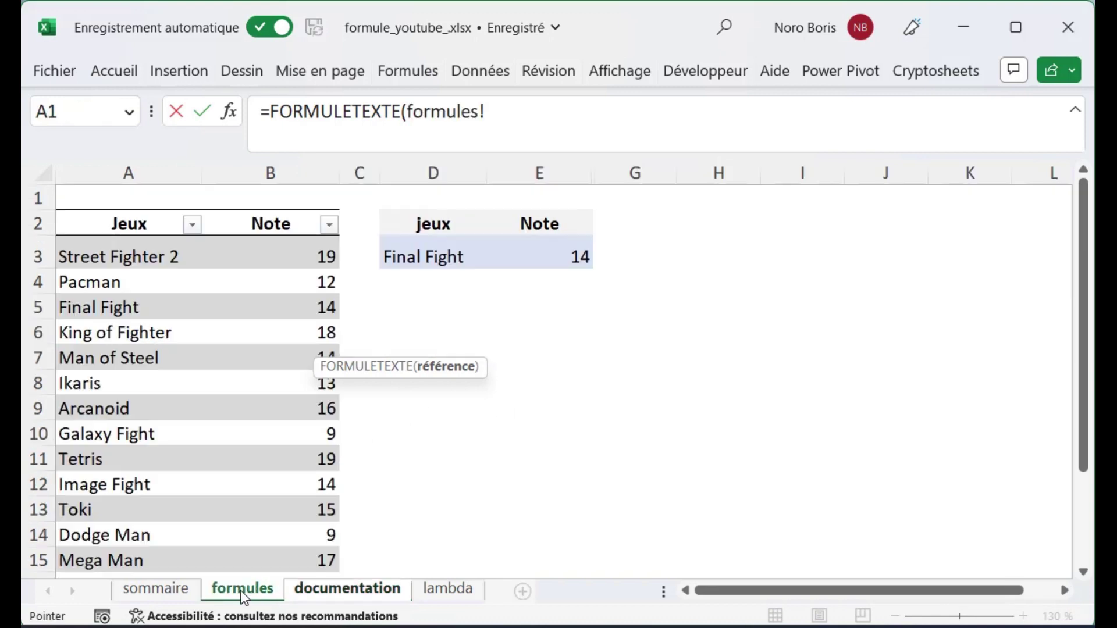
click(535, 258)
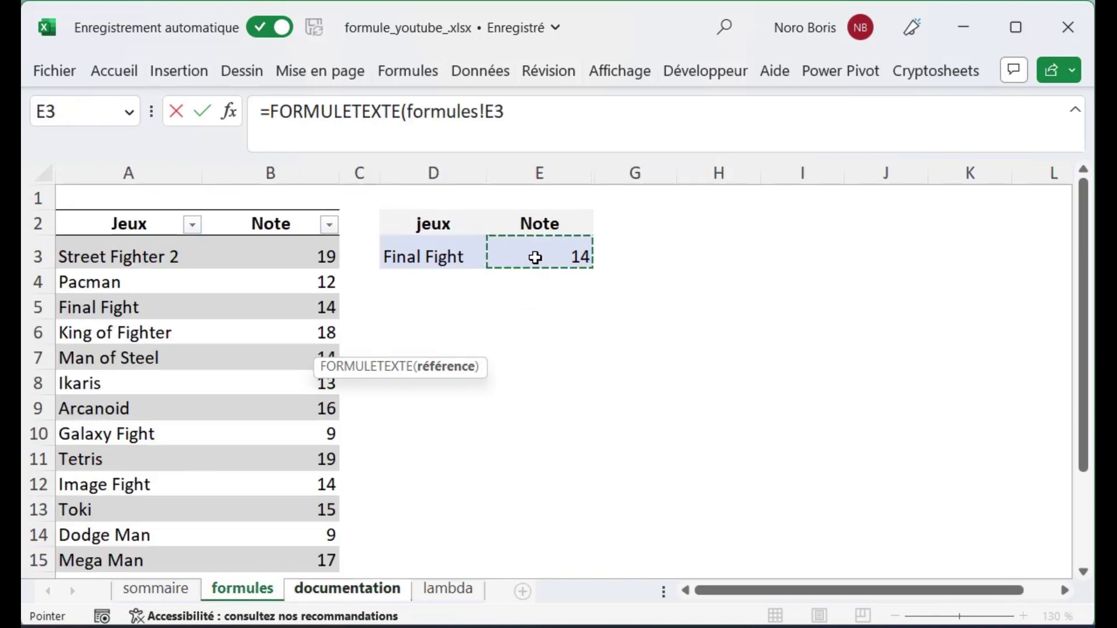
key(Return)
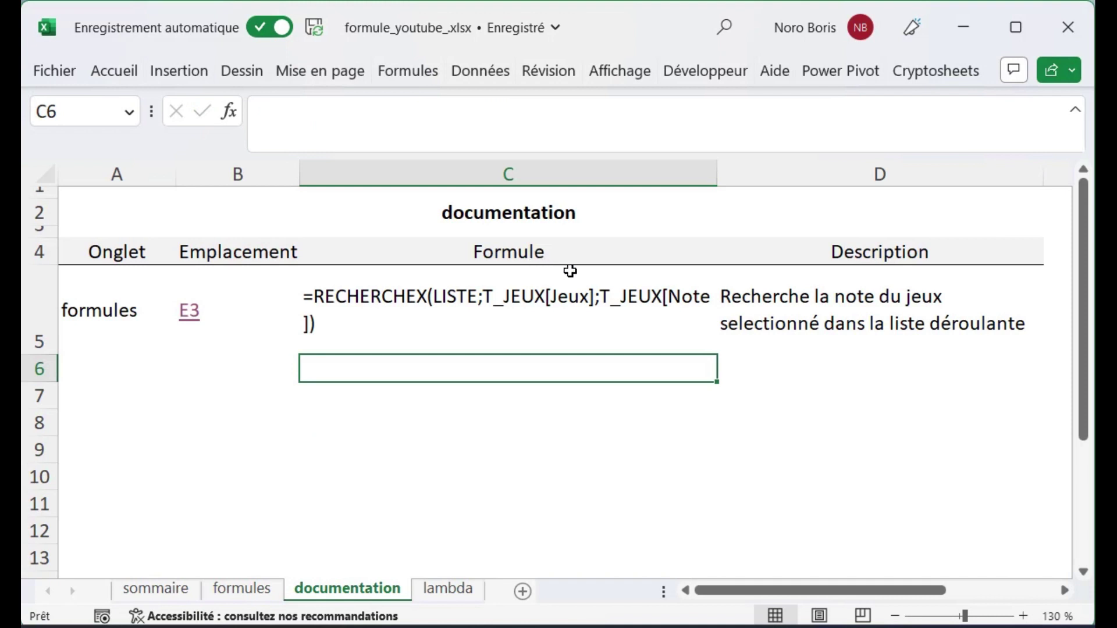
drag(717, 173, 774, 174)
click(349, 421)
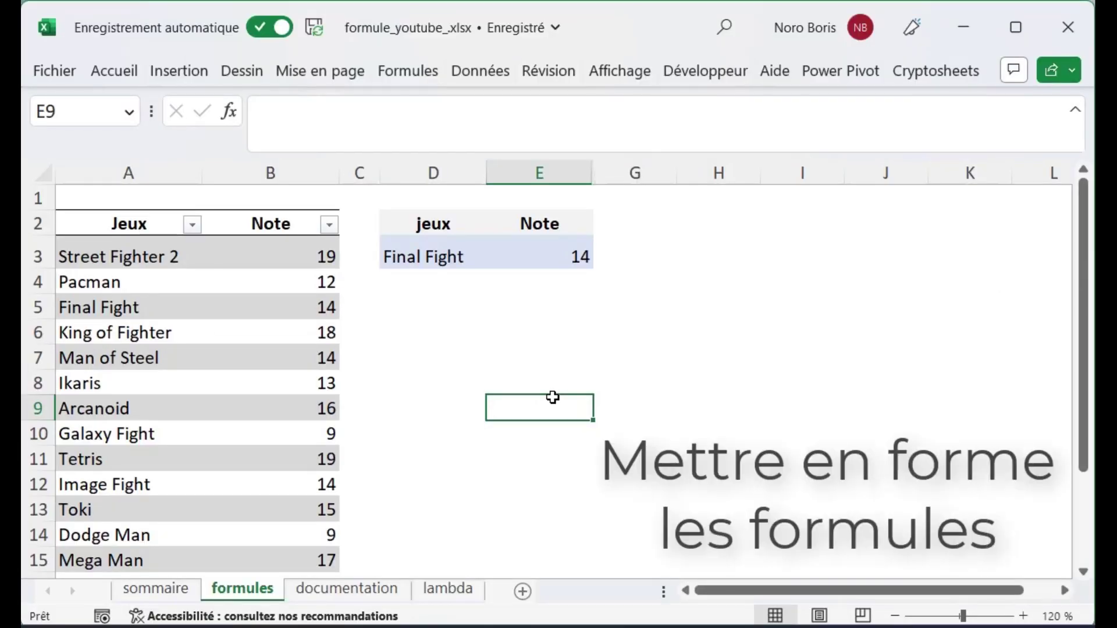
Step: Wrap E3's RECHERCHEX lookup in SI(...>12;"bonne";"mauvaise") to rate the game
click(791, 108)
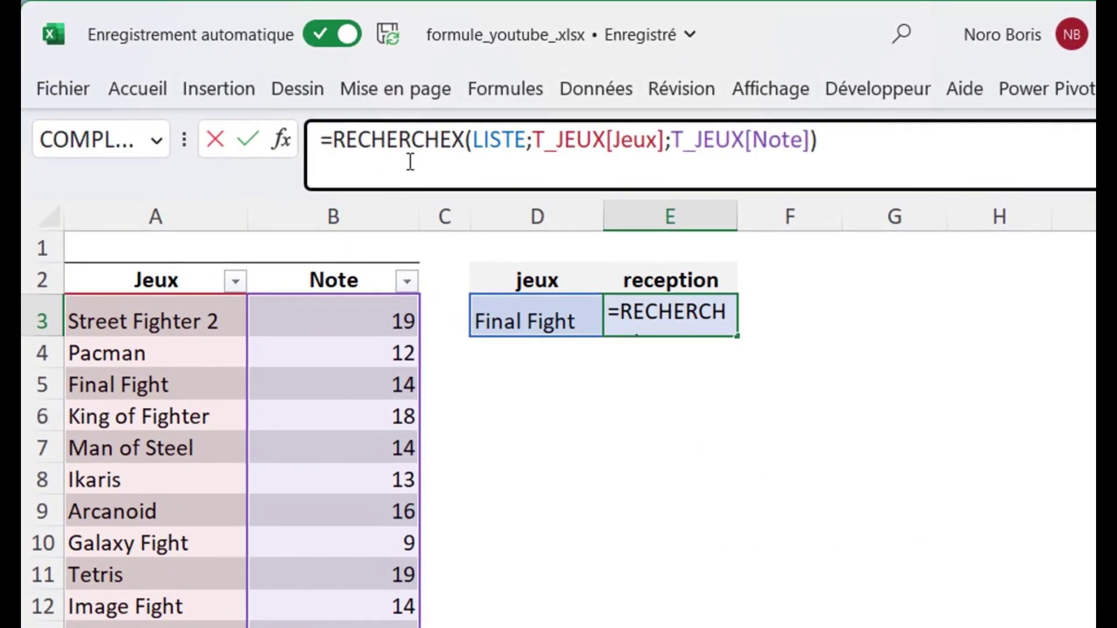
text(S)
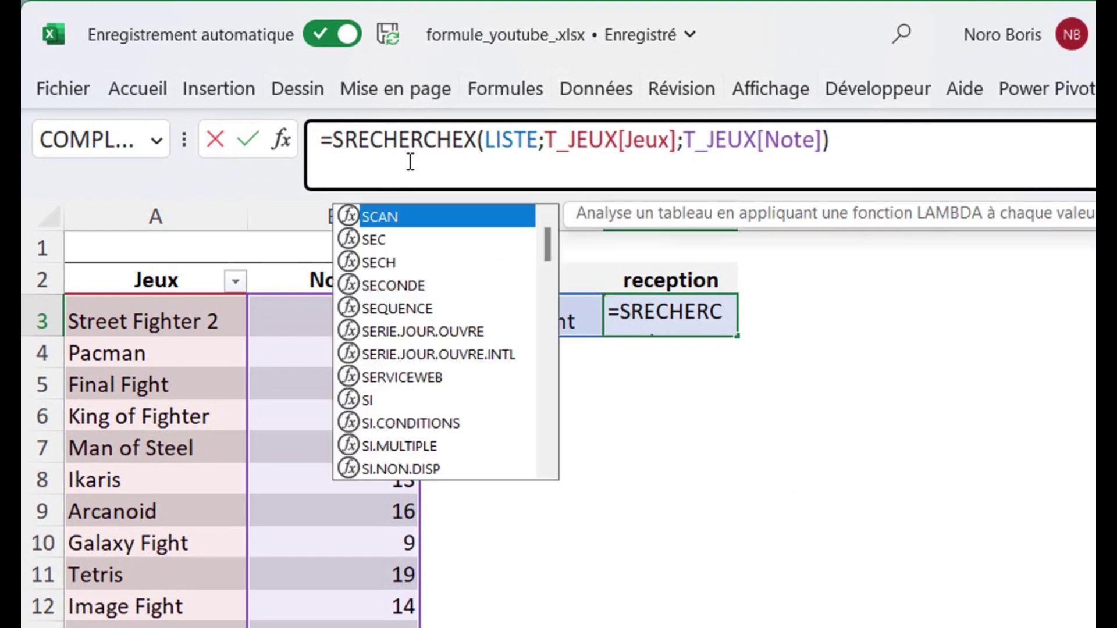
text(I()
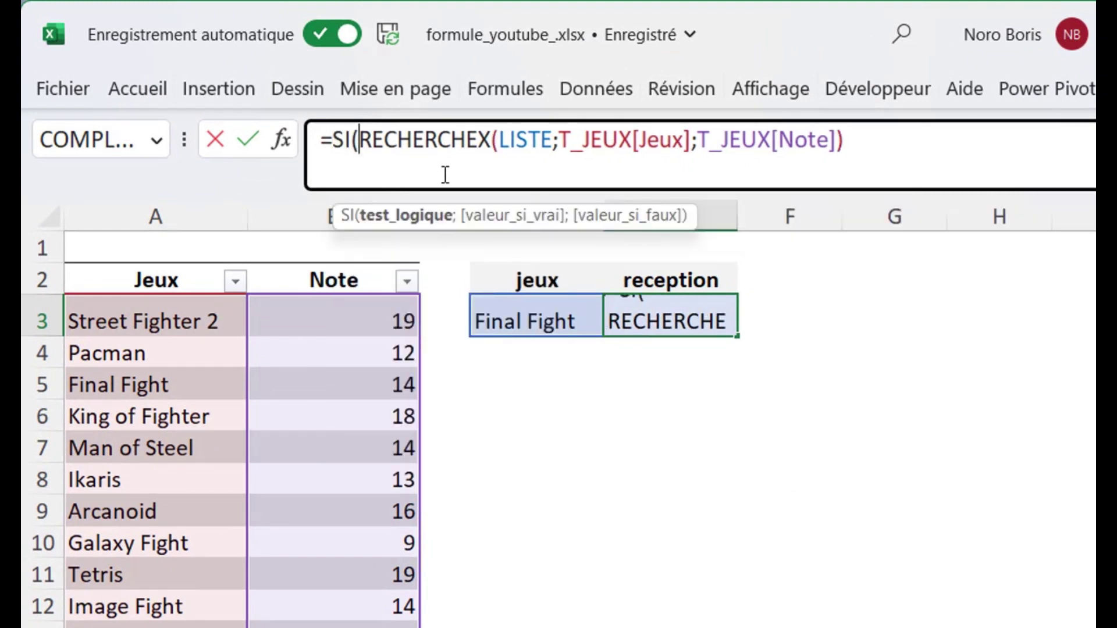
click(865, 141)
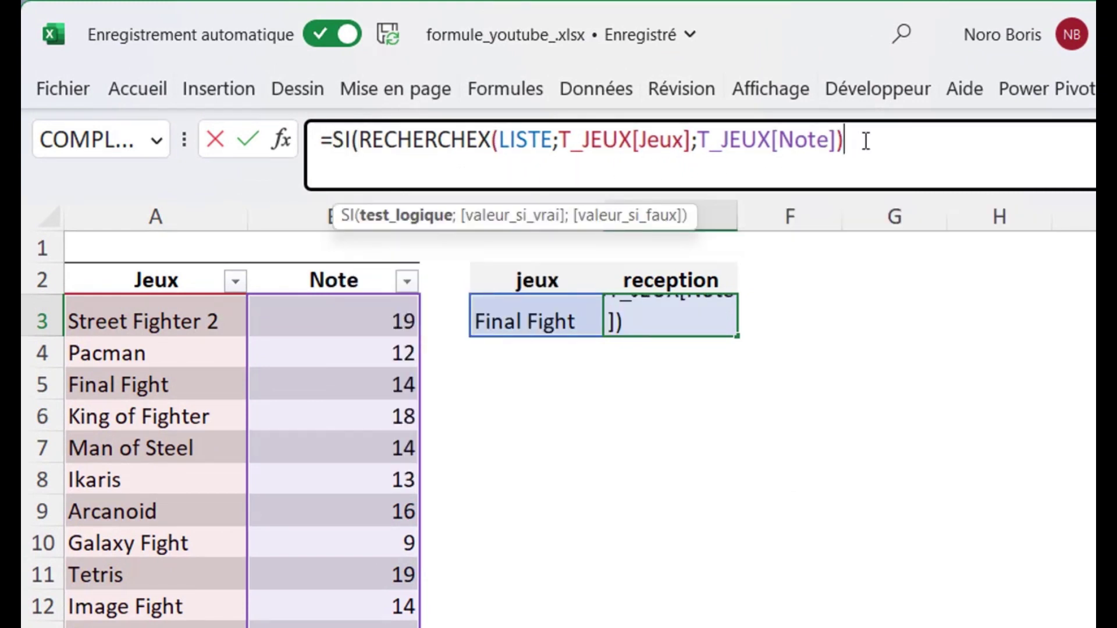
text(>12)
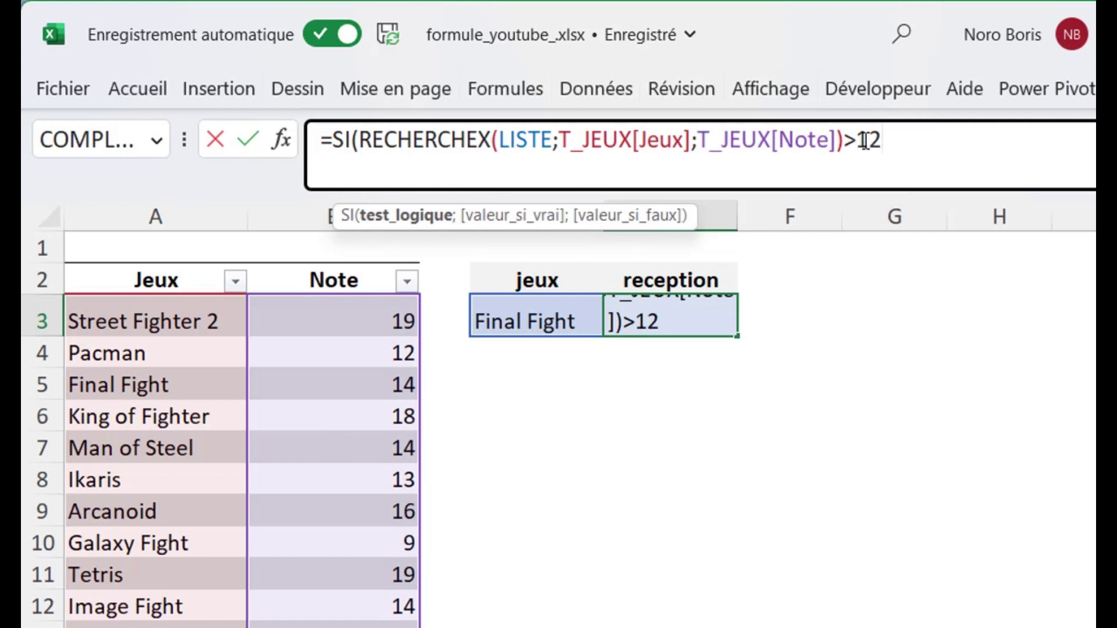
text(;")
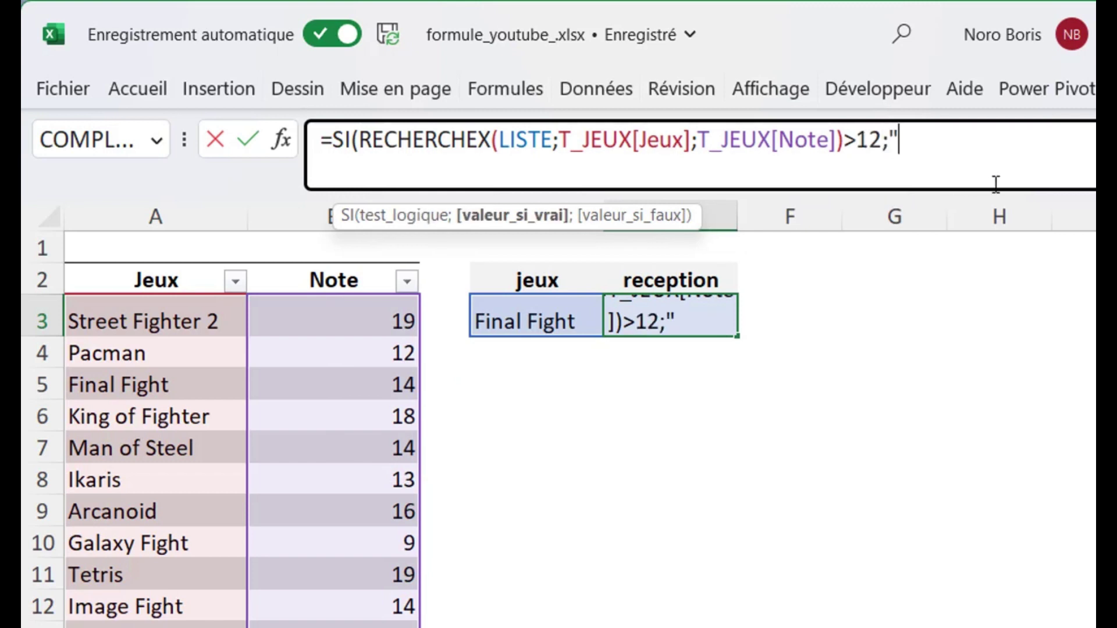
text(bonne)
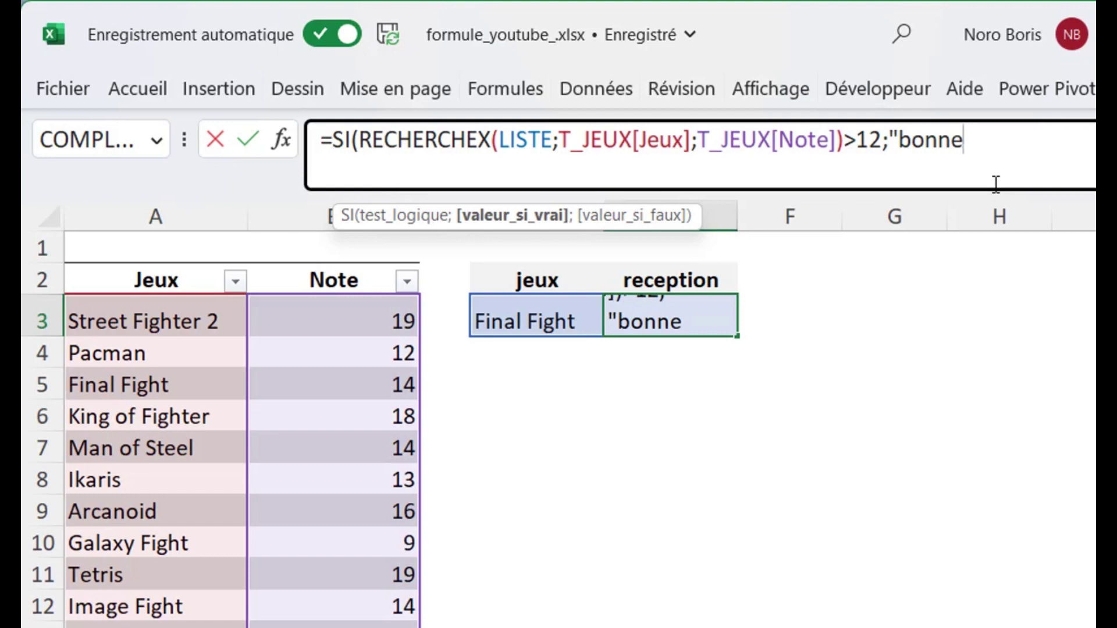
text(";"mauvaise)
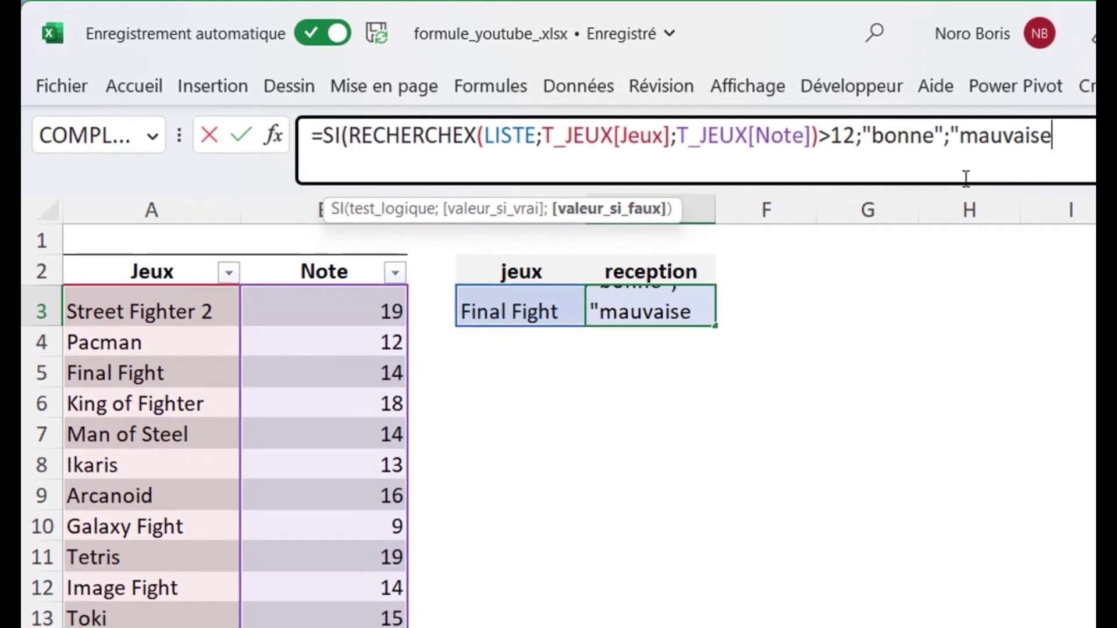
text("))
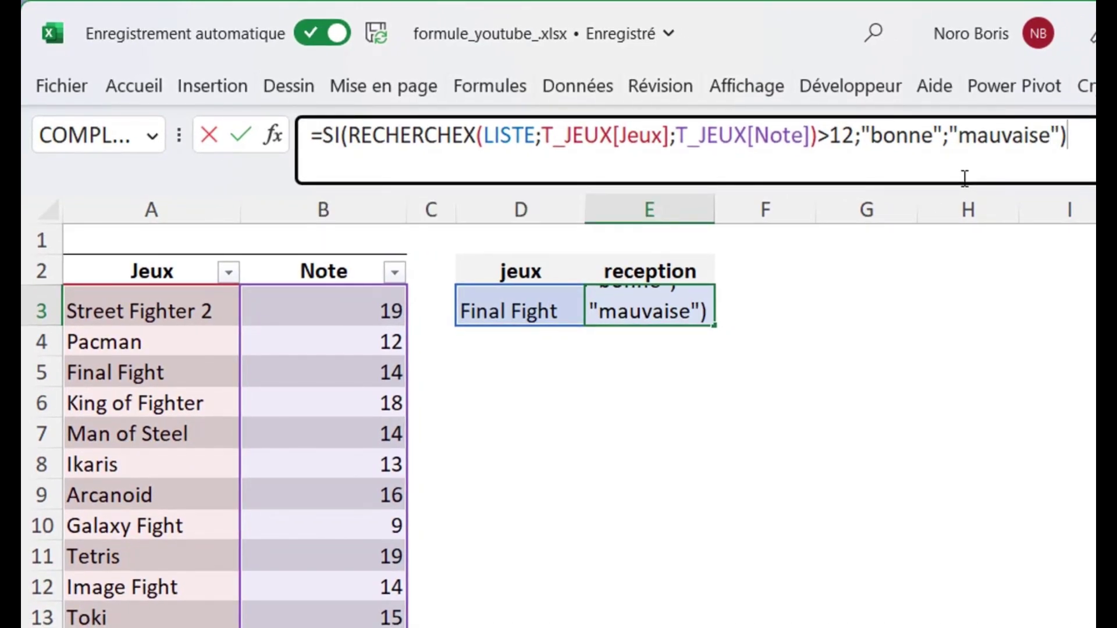
key(Return)
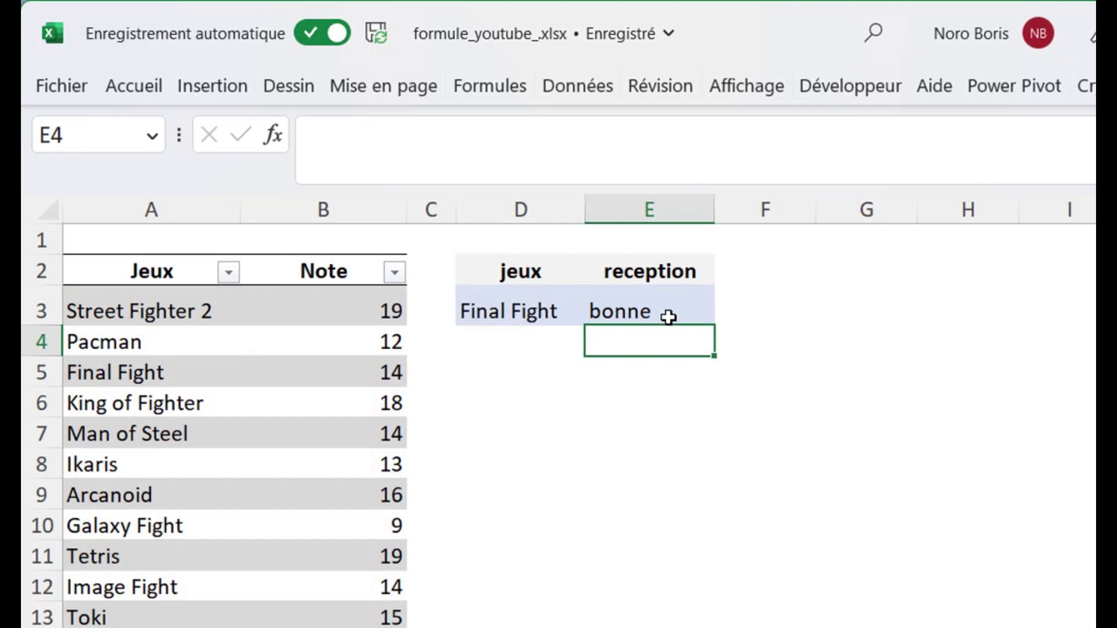
Step: In an enlarged formula bar, break E3's SI formula onto lines before RECHERCHEX, "bonne" and "mauvaise"
click(668, 313)
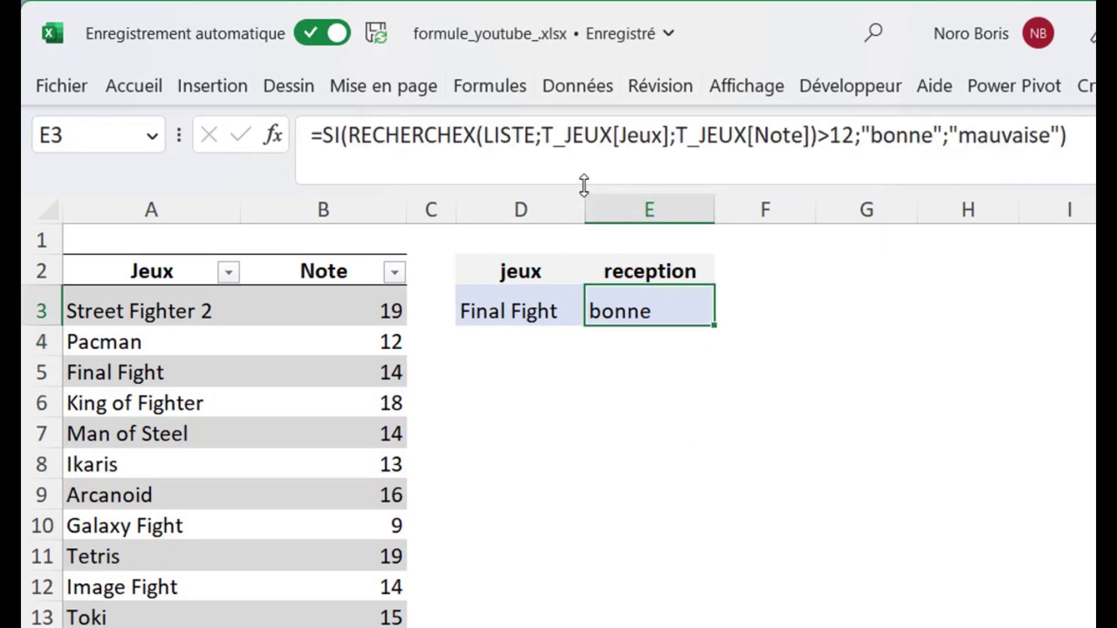
drag(583, 185, 583, 247)
click(347, 137)
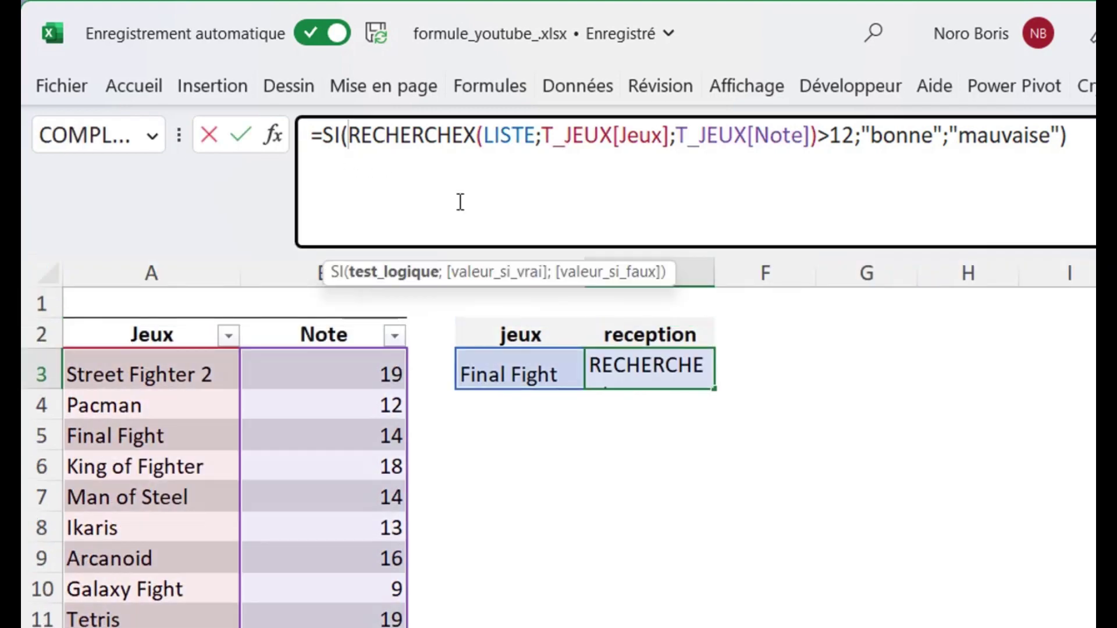
key(alt+Return)
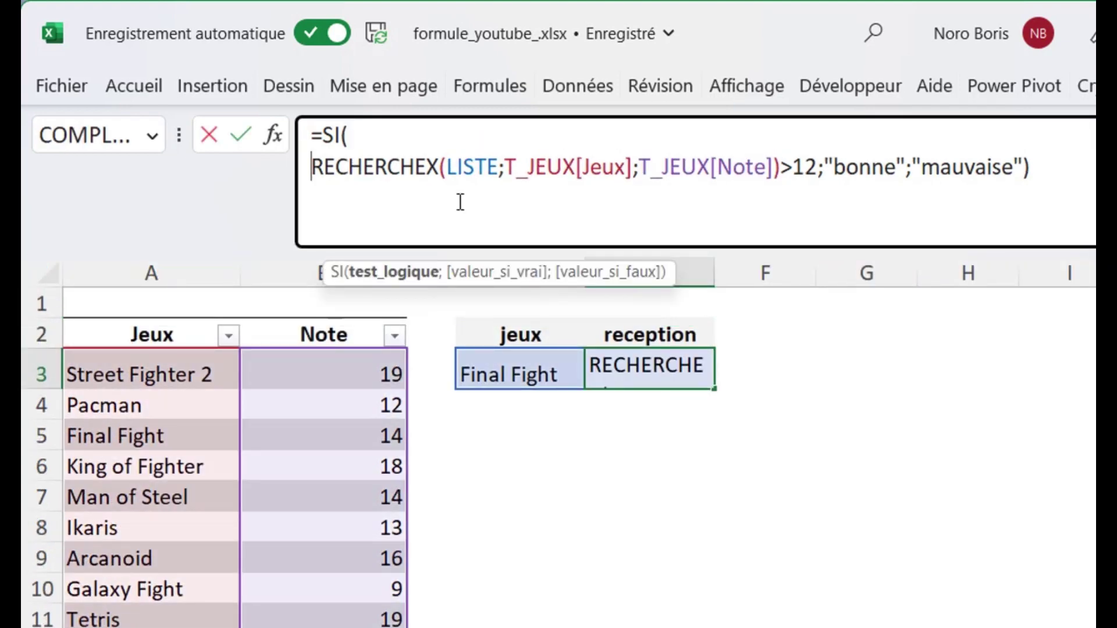
key(Return)
click(310, 168)
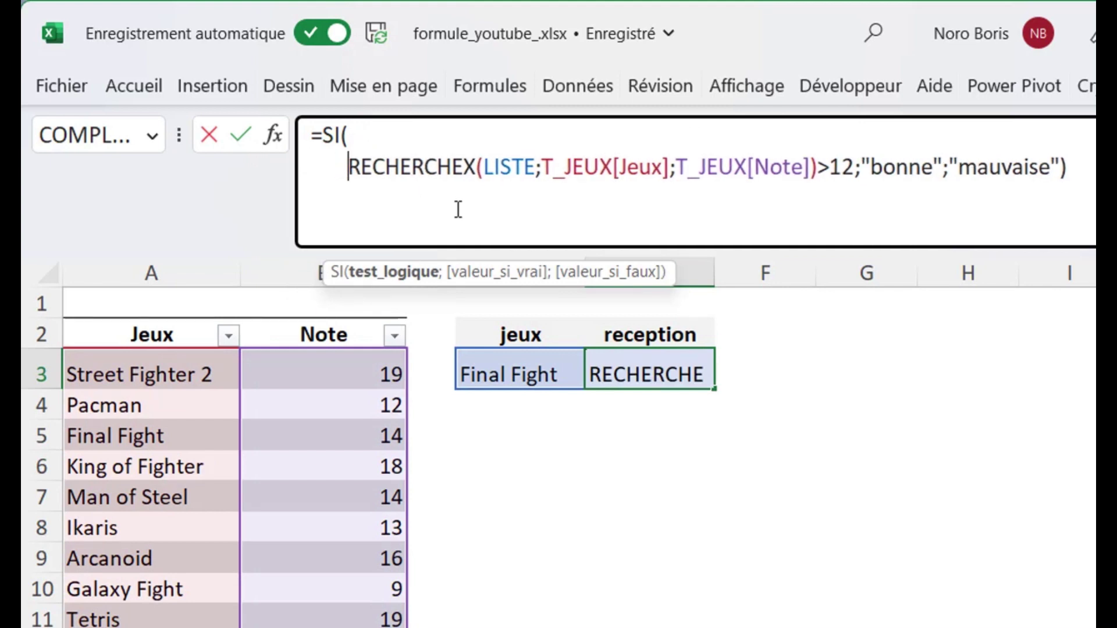
click(861, 168)
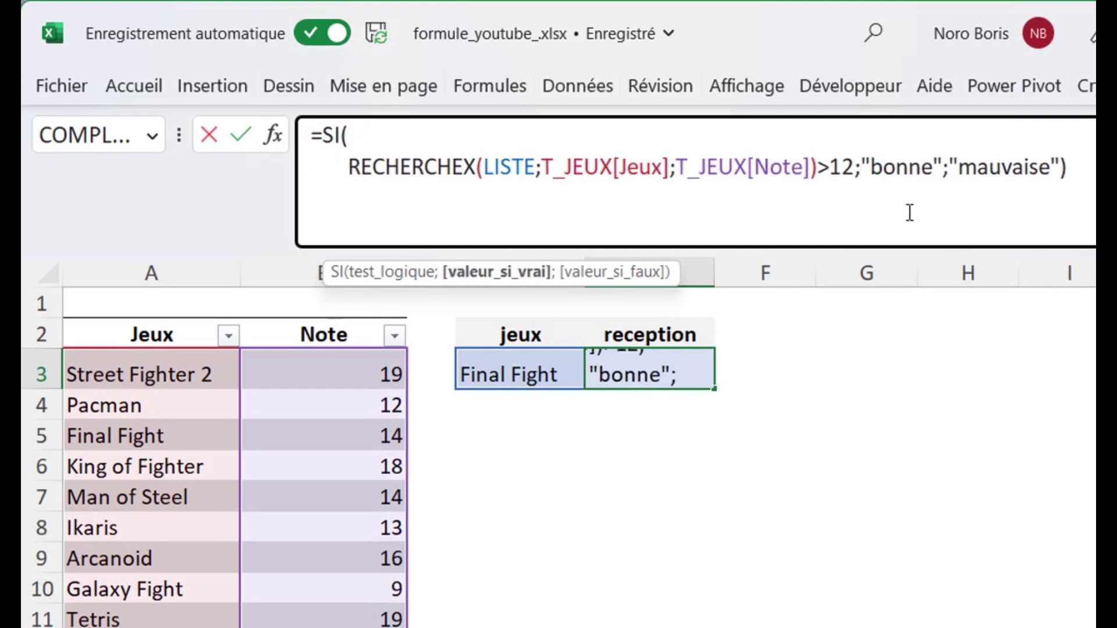
key(alt+Return)
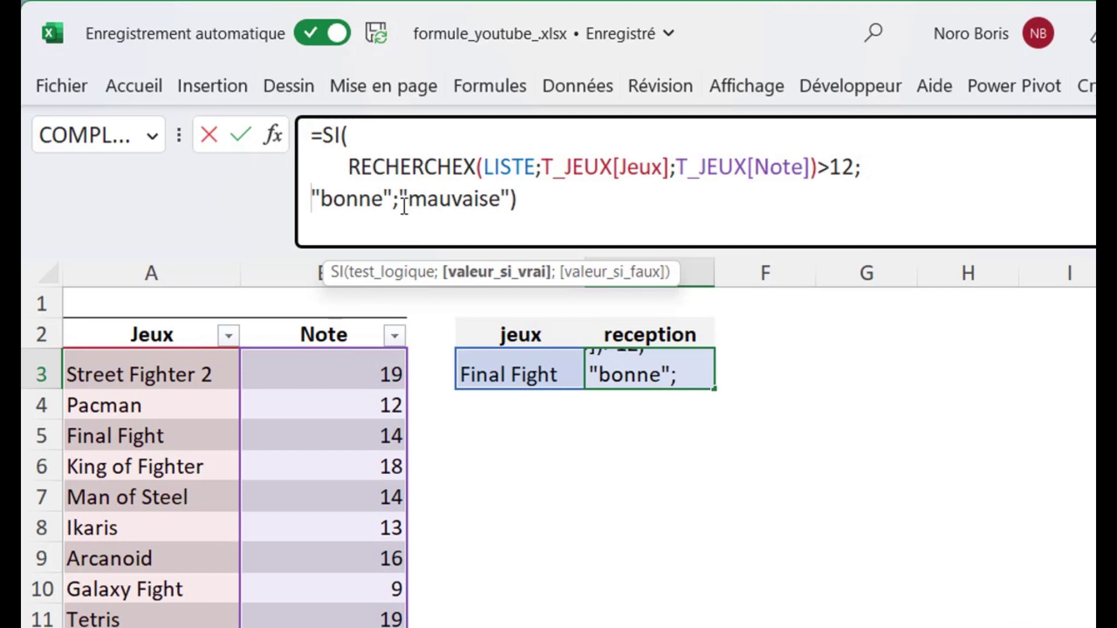
click(402, 199)
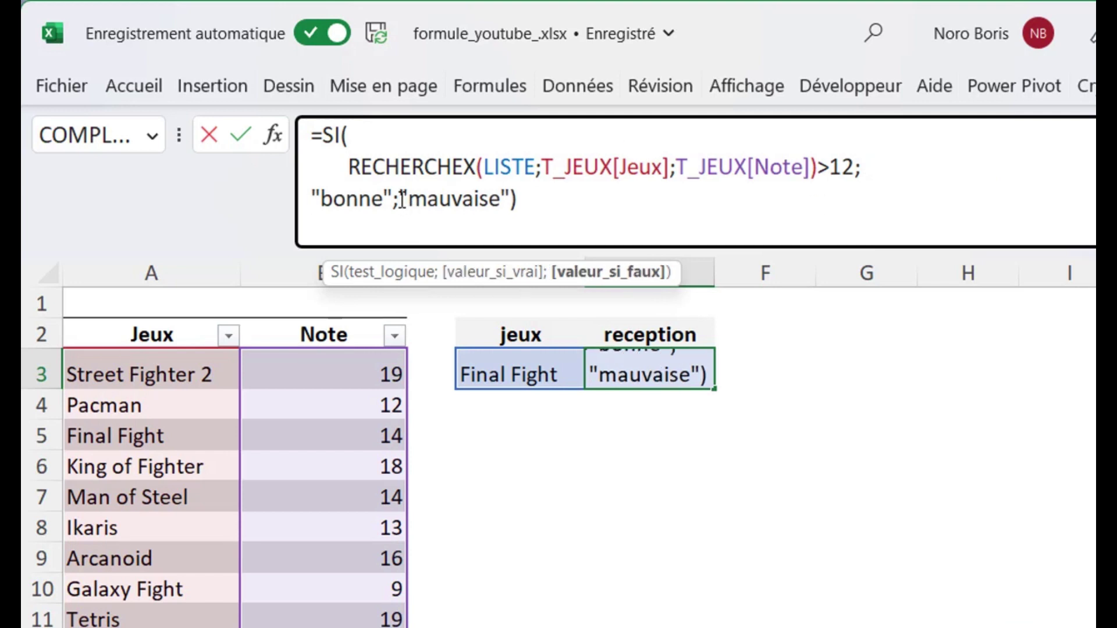
key(alt+Return)
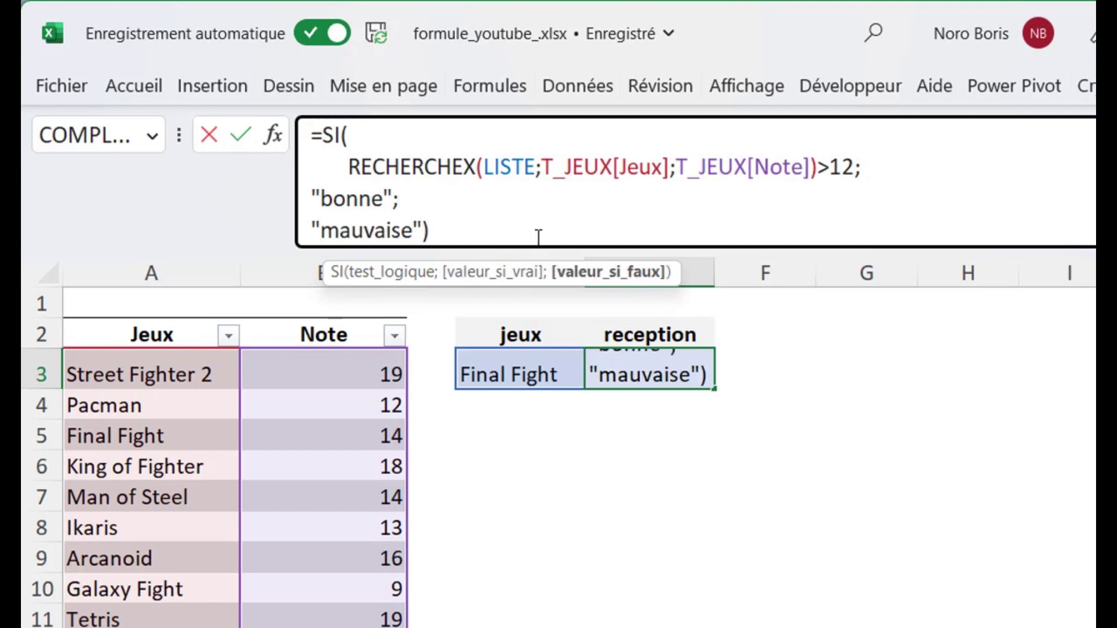
click(536, 237)
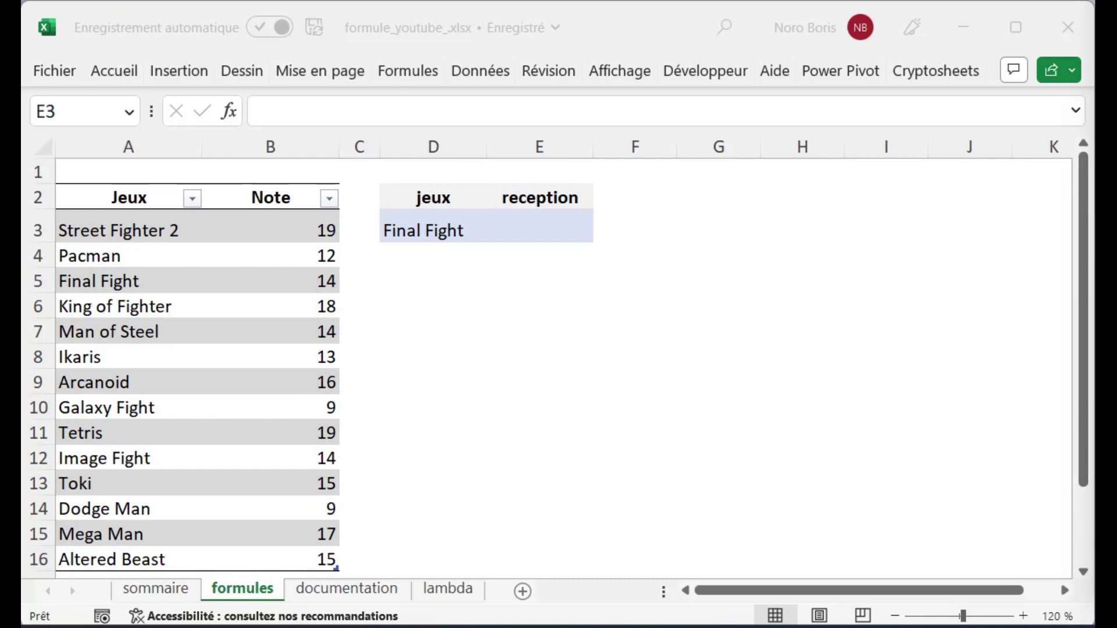
Step: Search the Office add-ins store for 'advanced' and install Advanced formula environment
key(alt+Tab)
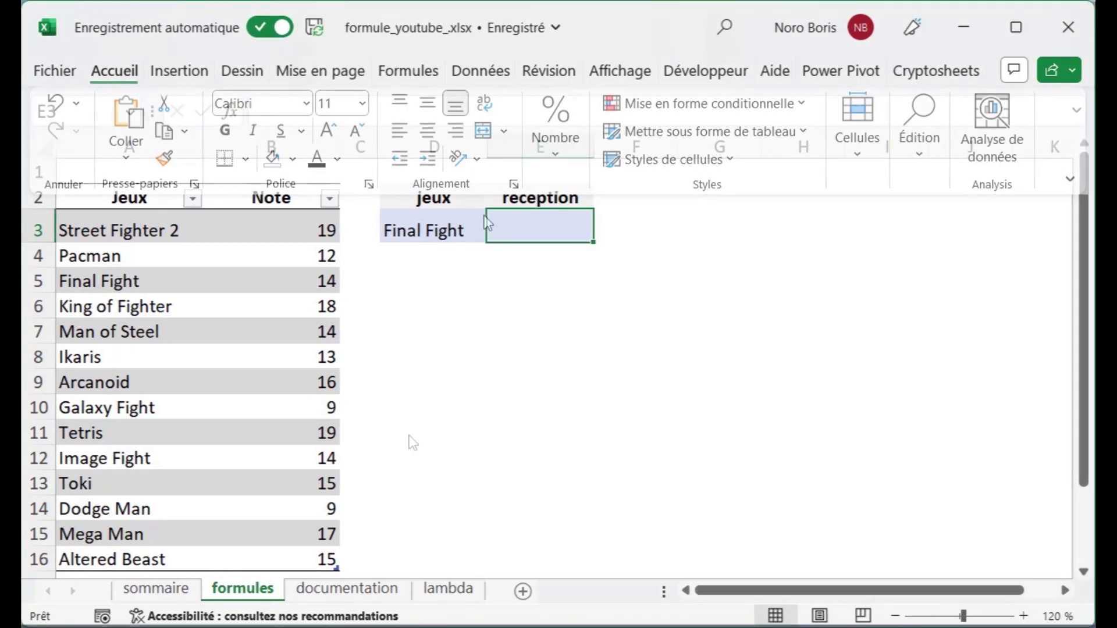
key(Escape)
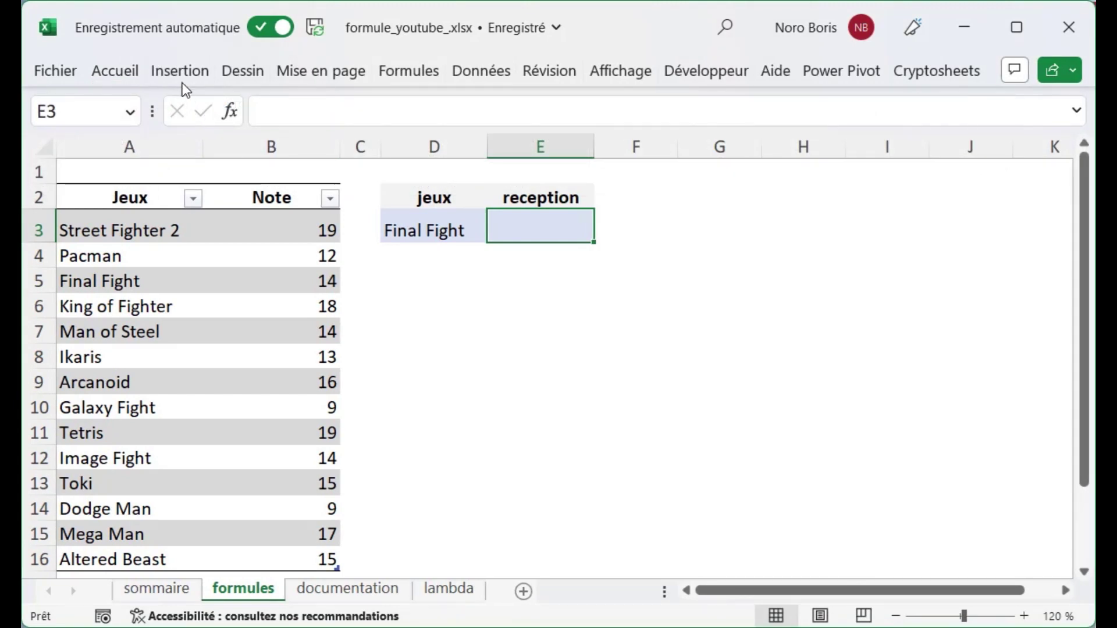
click(180, 71)
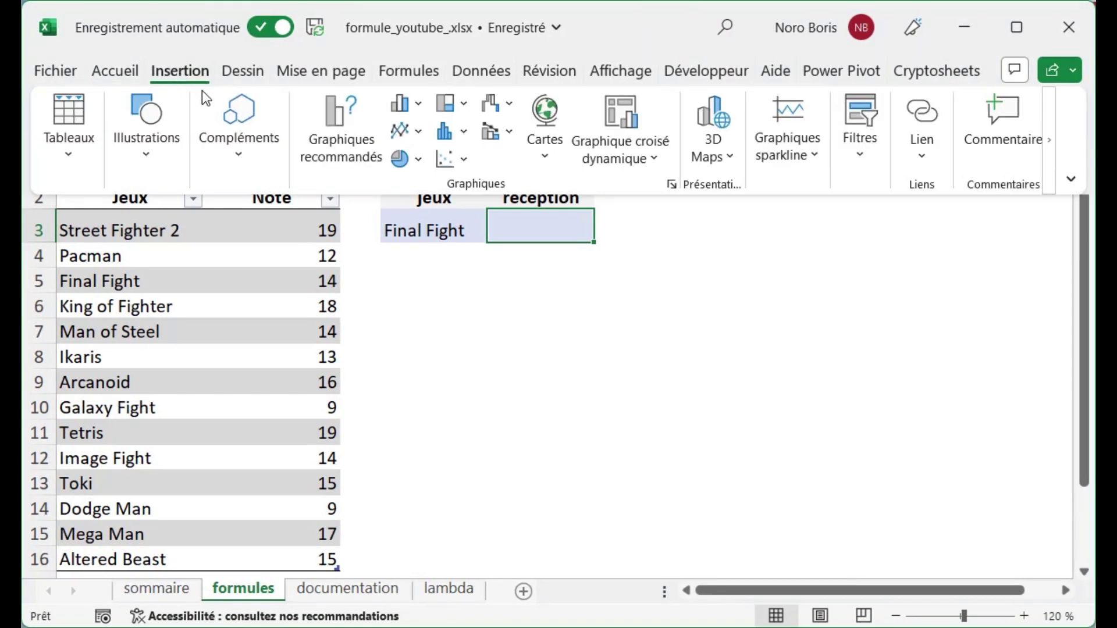
click(237, 158)
click(258, 220)
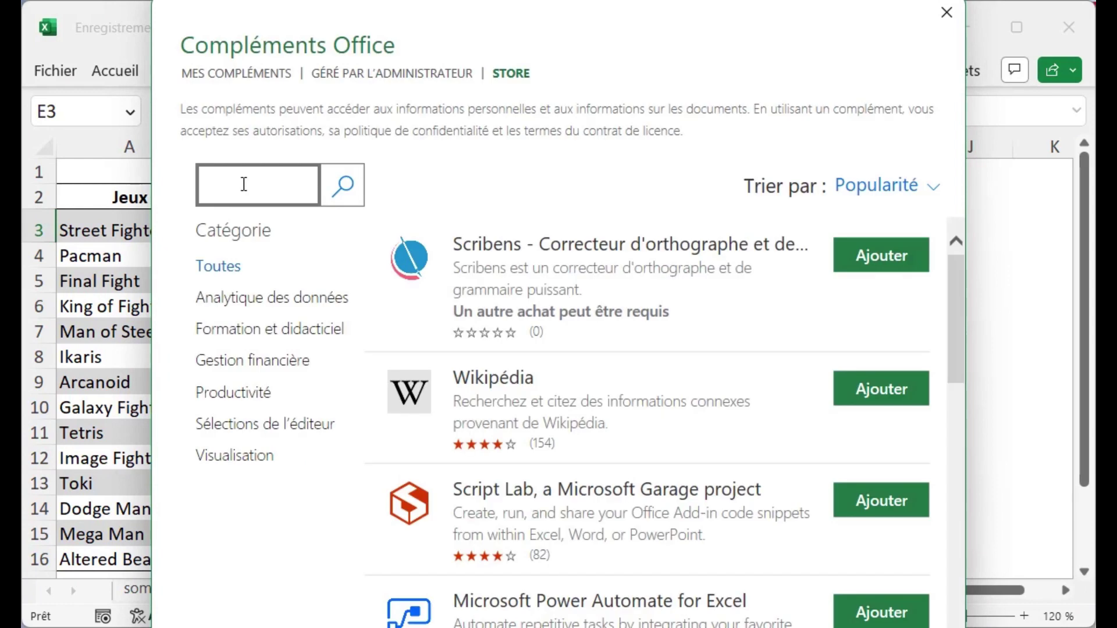
text(advanced)
key(Return)
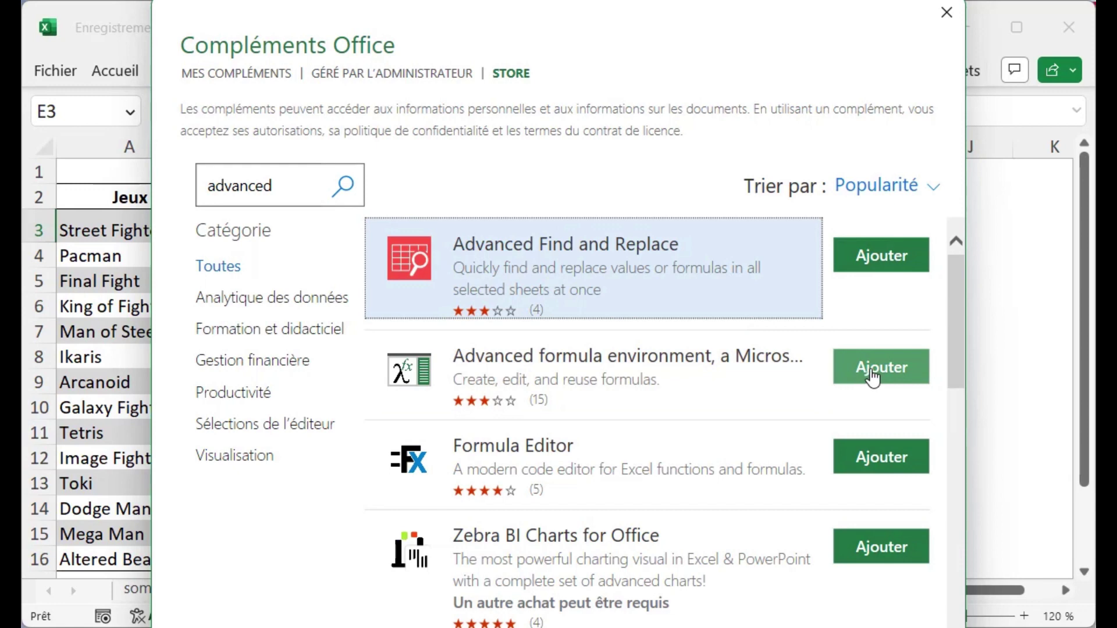
click(873, 378)
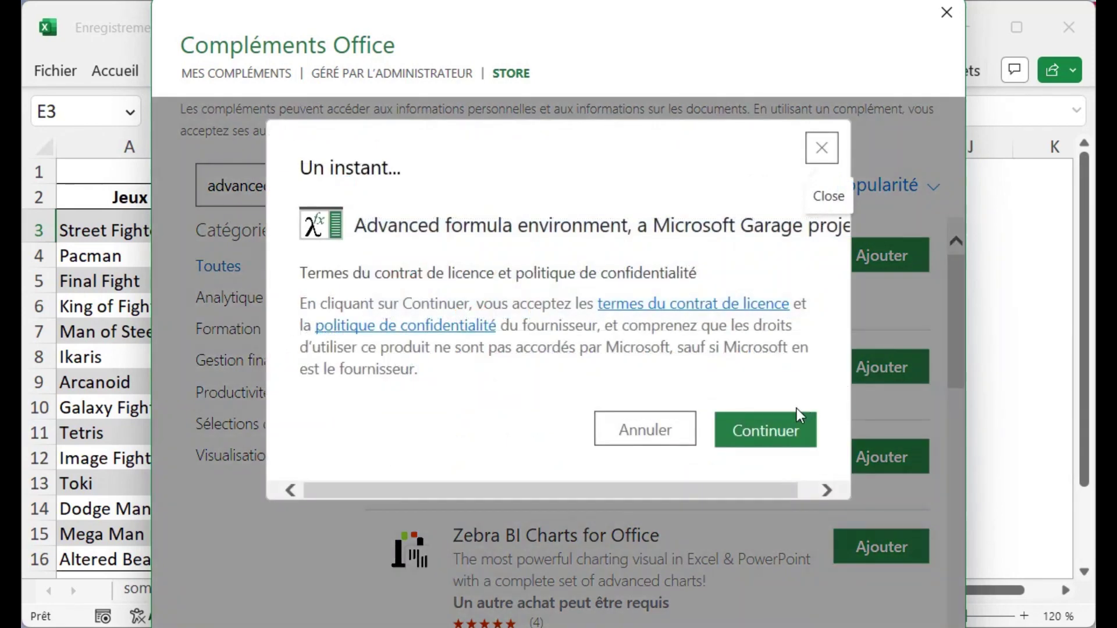
click(777, 434)
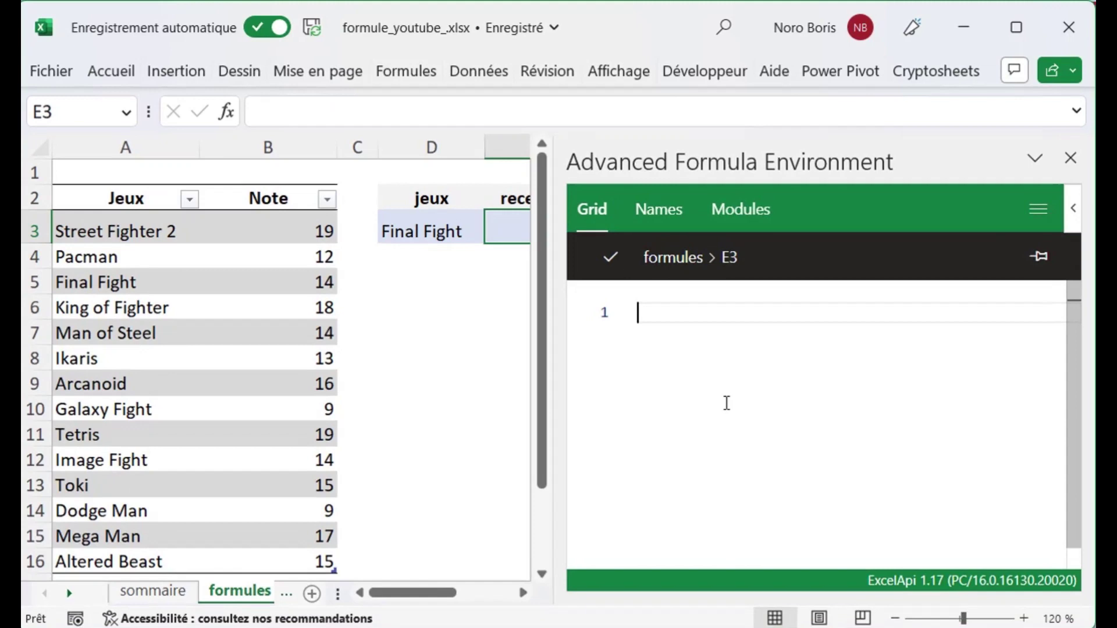
Step: Write =SI(RECHERCHEX(LISTE;T_JEUX[Jeux];T_JEUX[Note])>12;"bonne";…) in the Advanced Formula Environment
text(=)
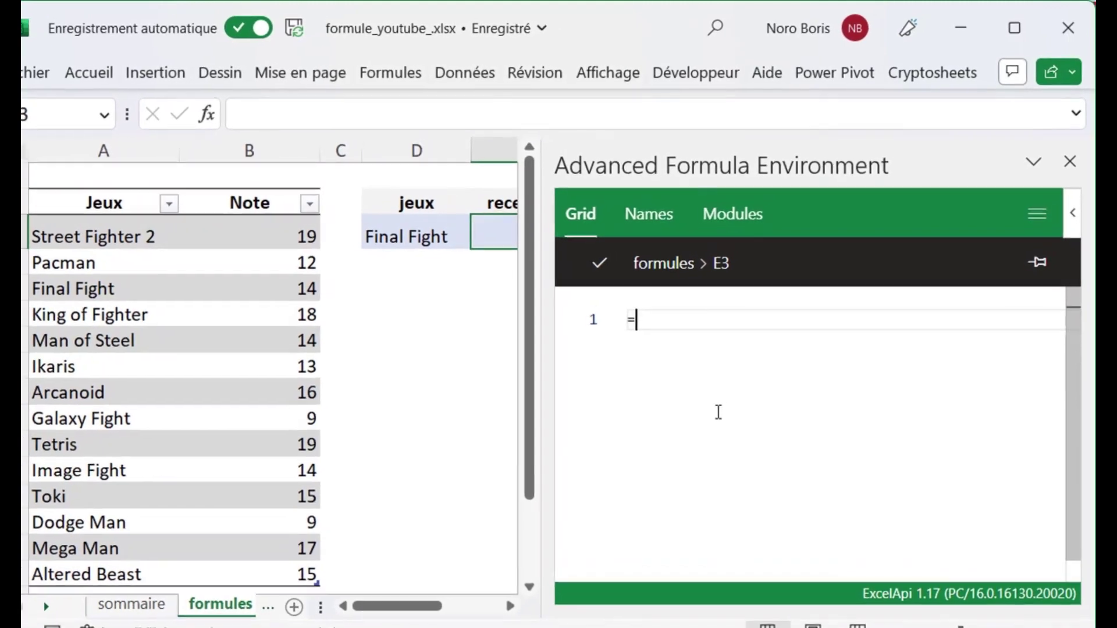
text(SI)
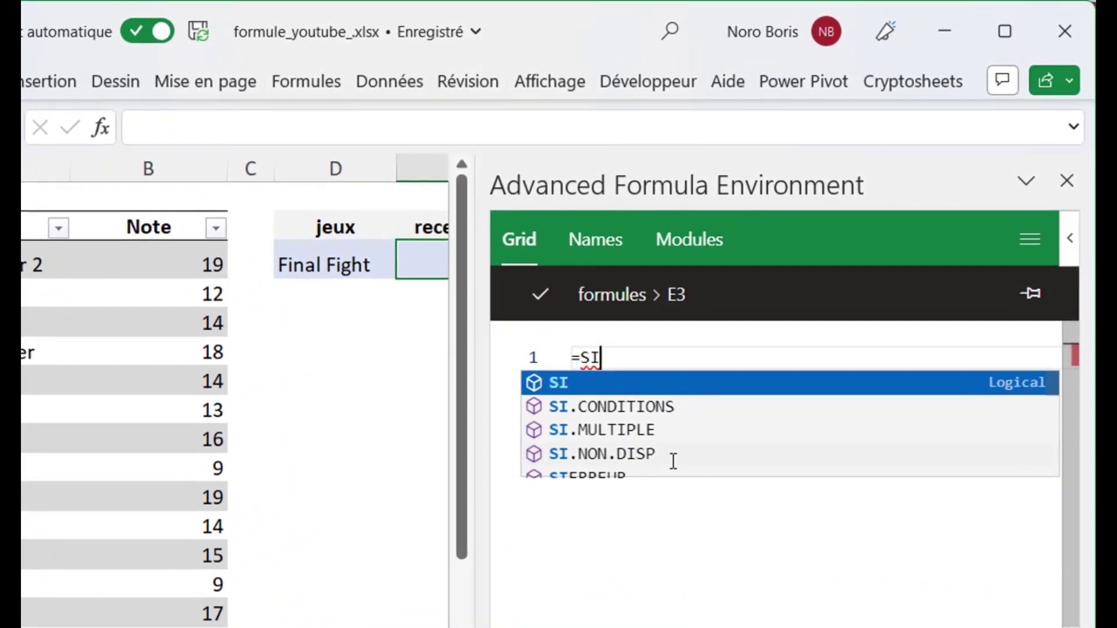
text((RECHERCHEX)
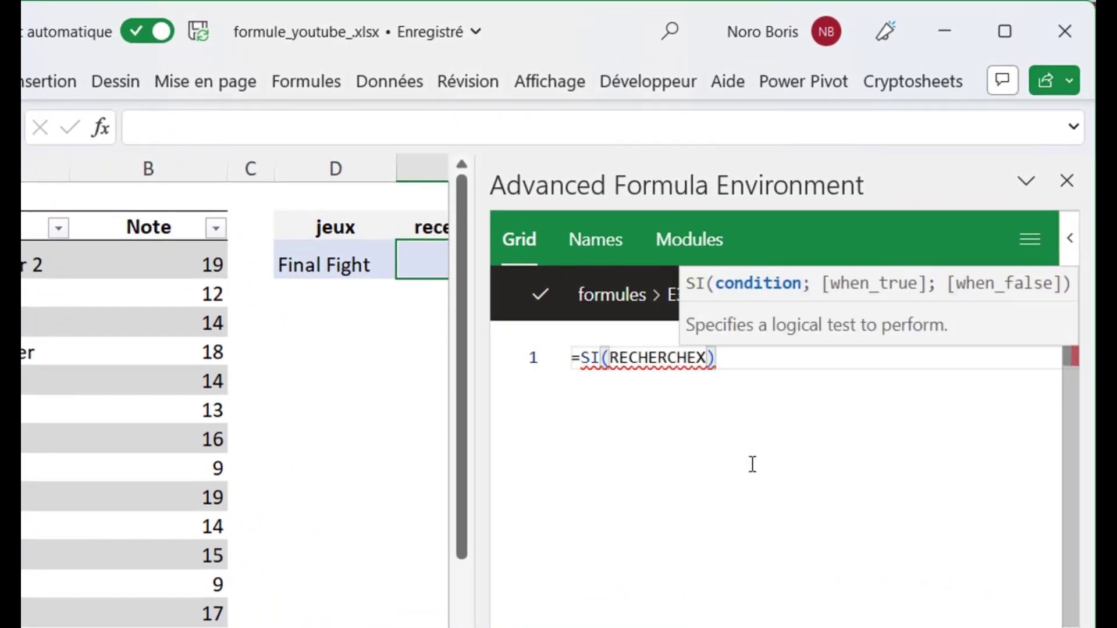
text(()
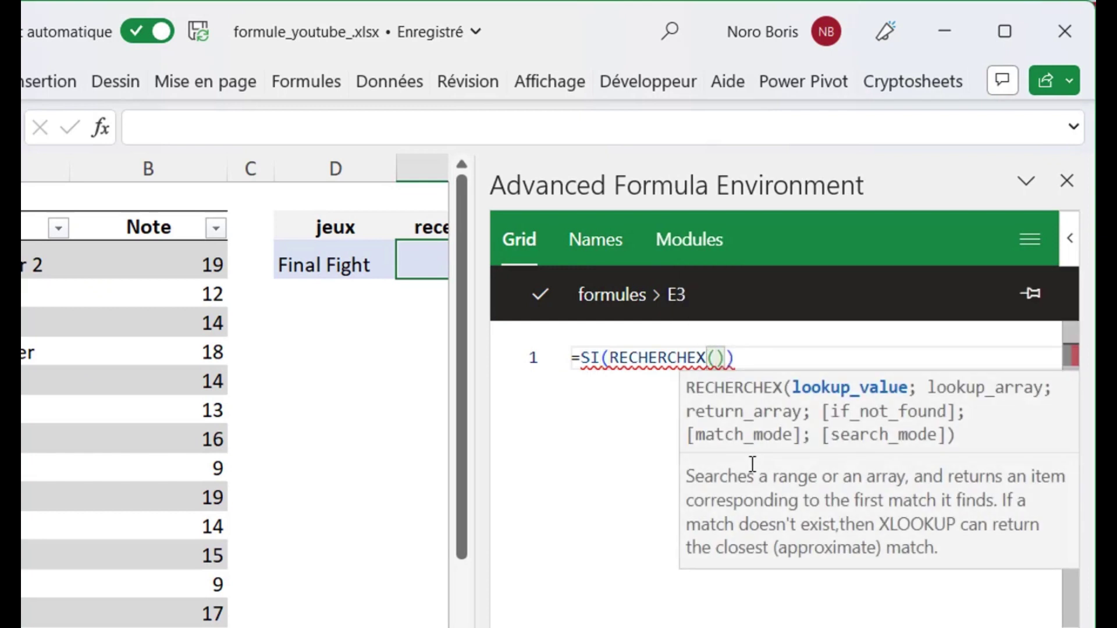
text(LIS)
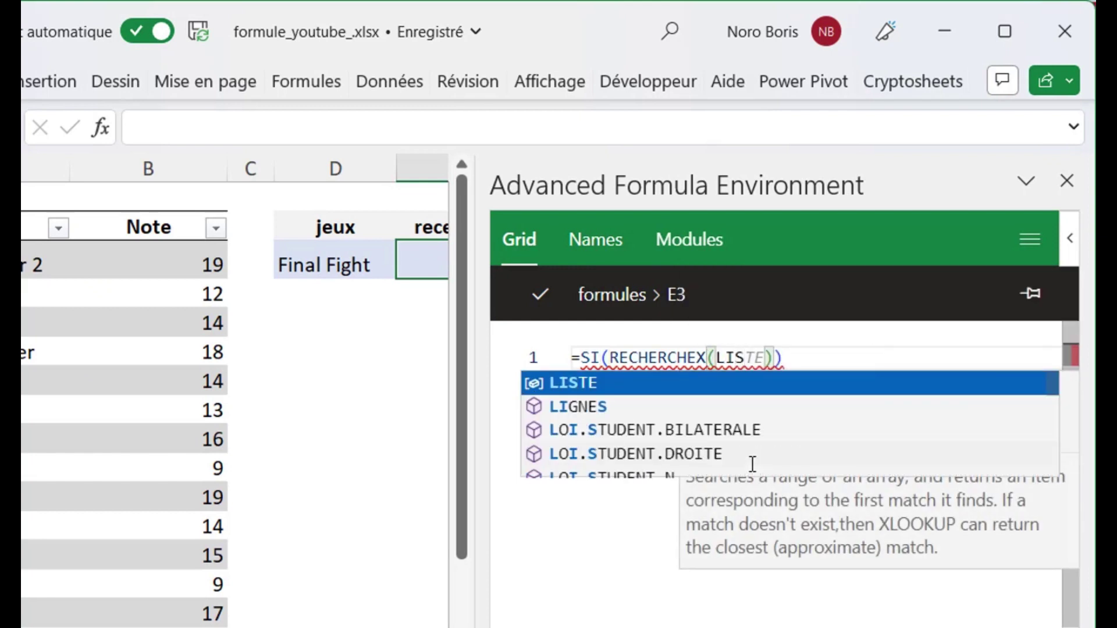
key(Tab)
text(;)
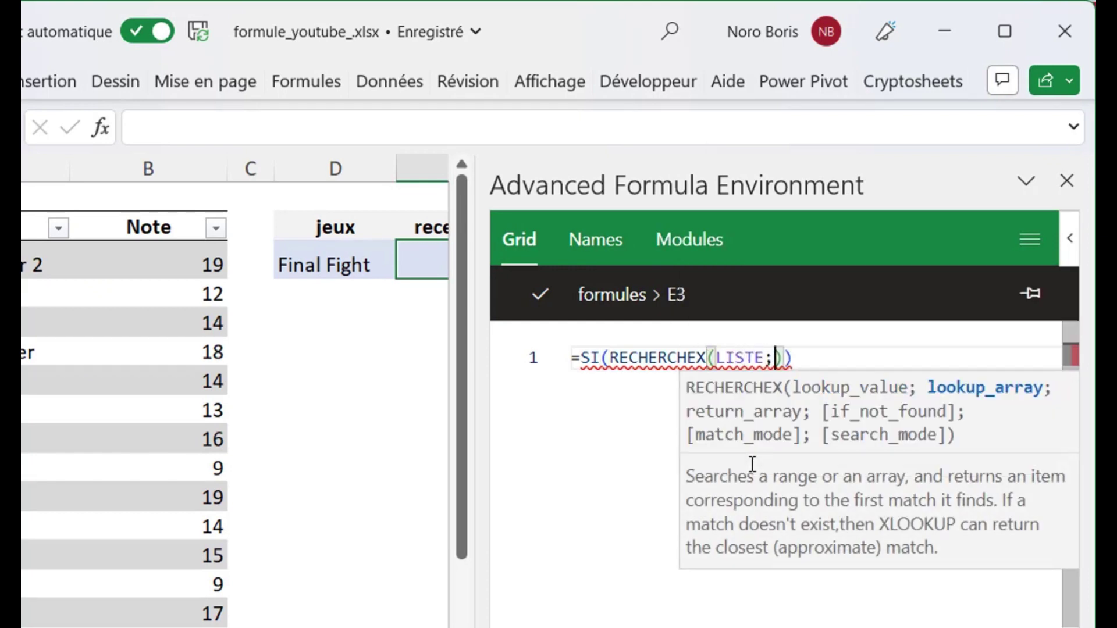
text(T_JEUX)
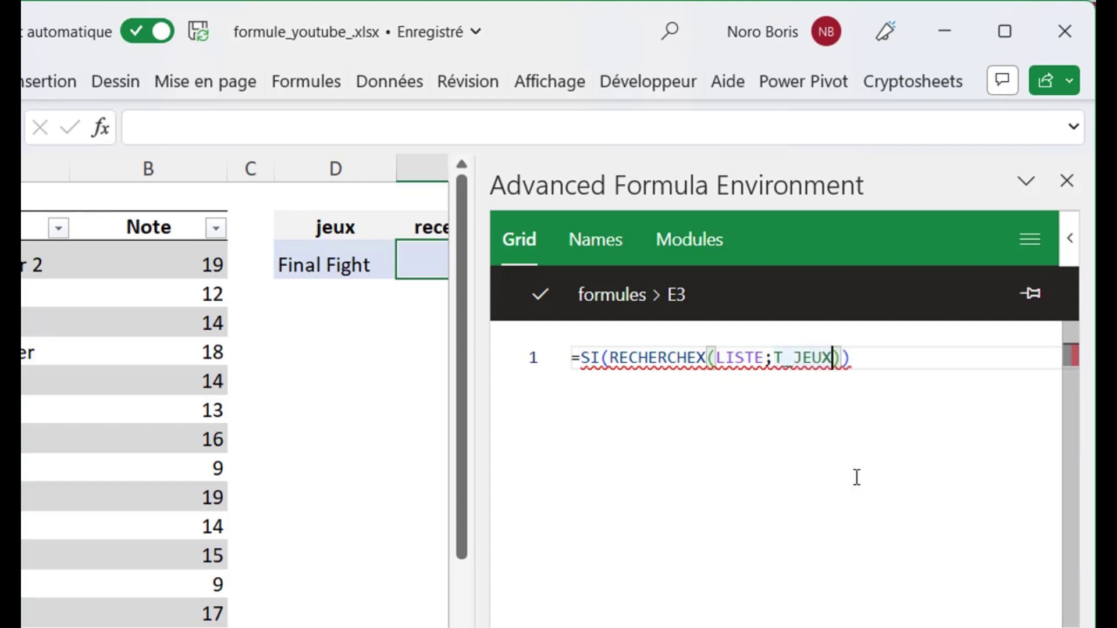
text([)
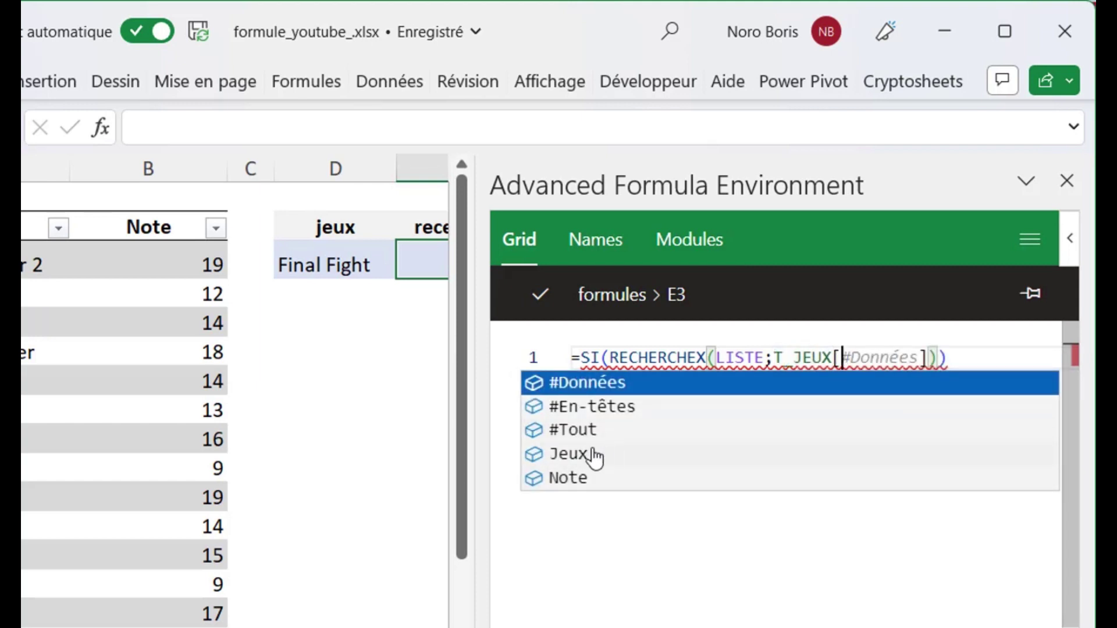
click(594, 457)
text(;)
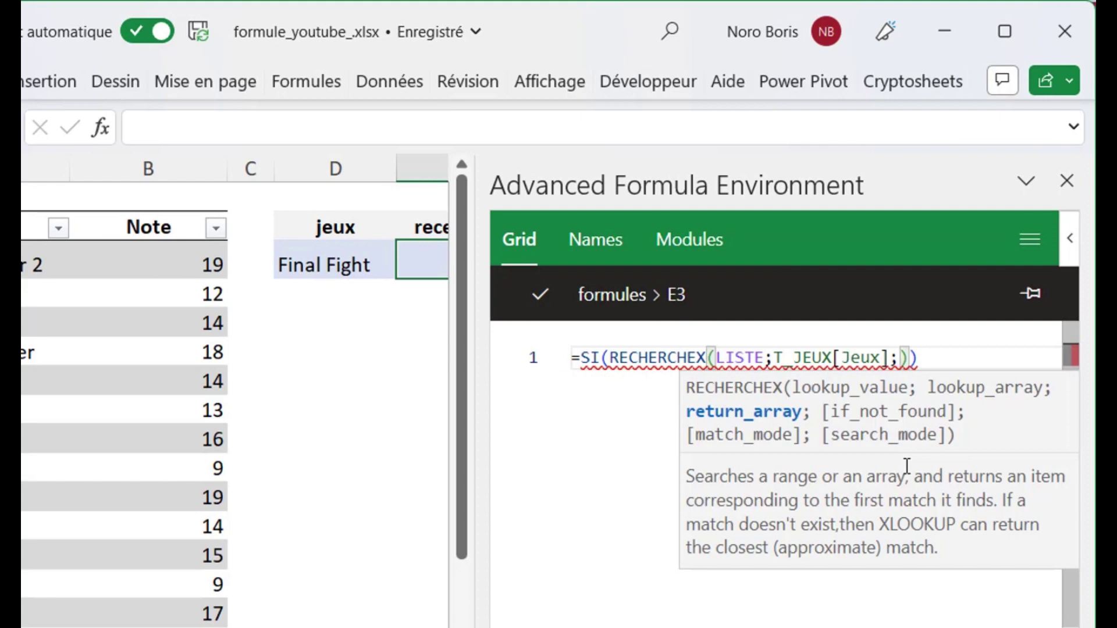
text(T)
click(582, 454)
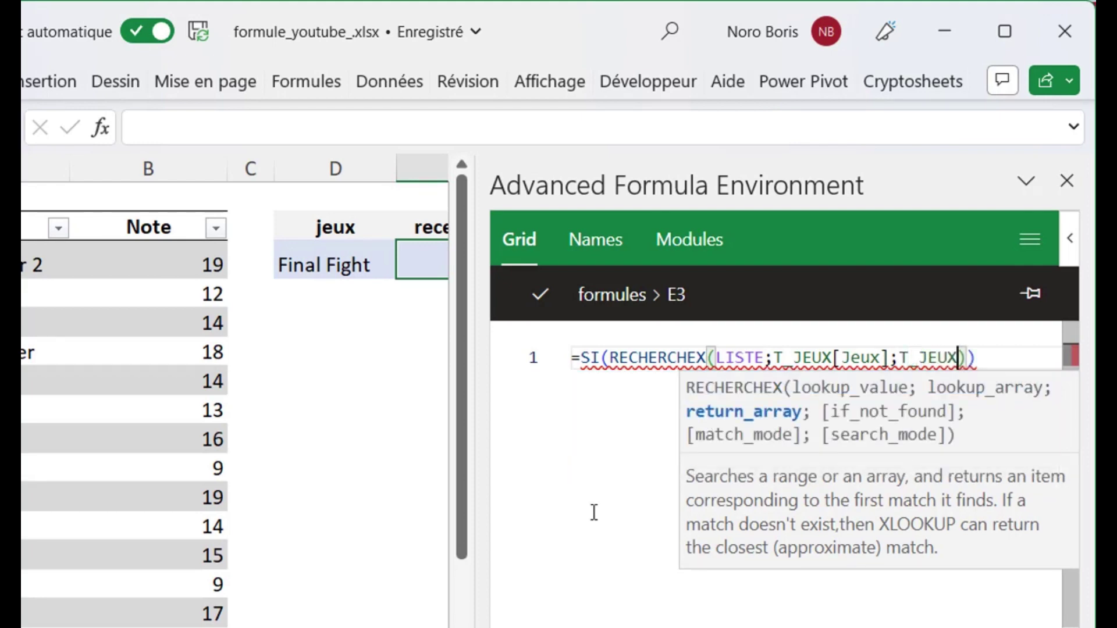
text([)
click(571, 482)
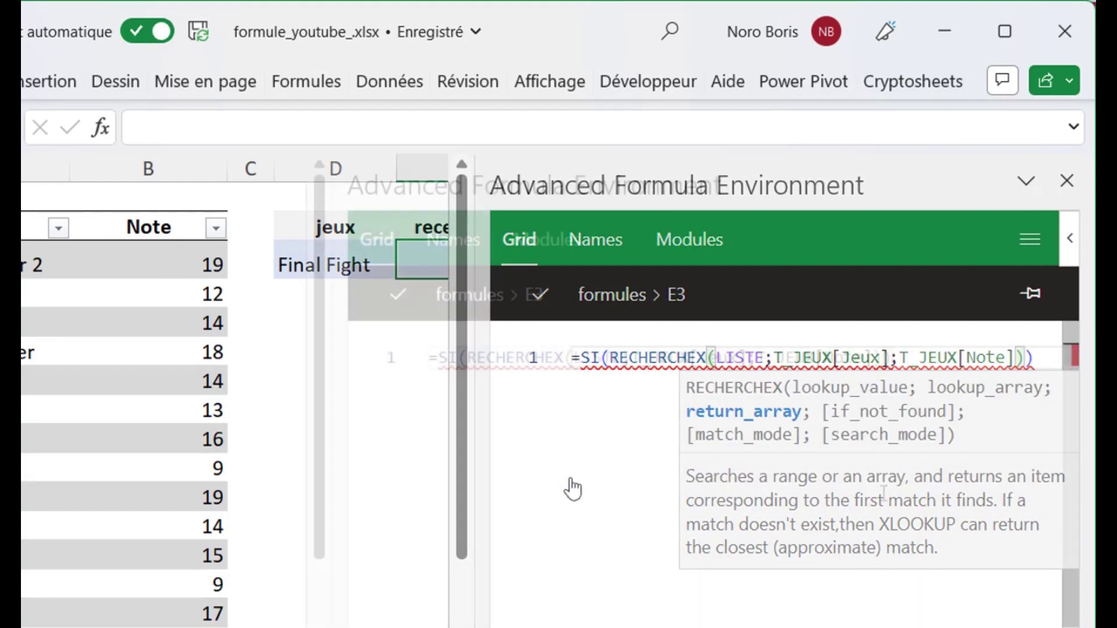
text(>1)
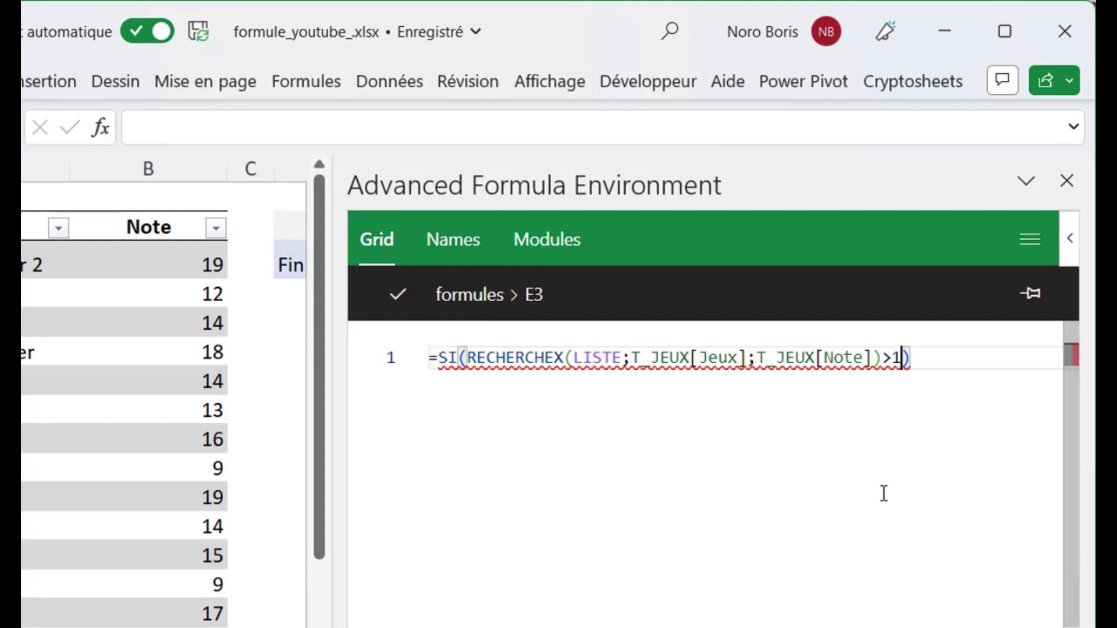
text(2;")
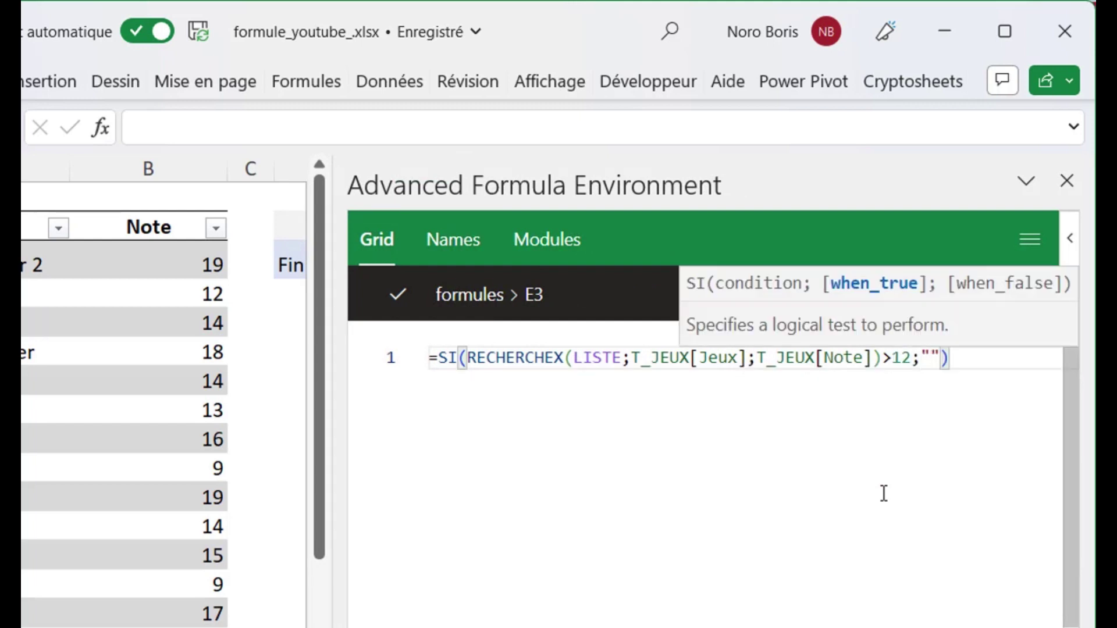
text(bonne";"mauvaise)
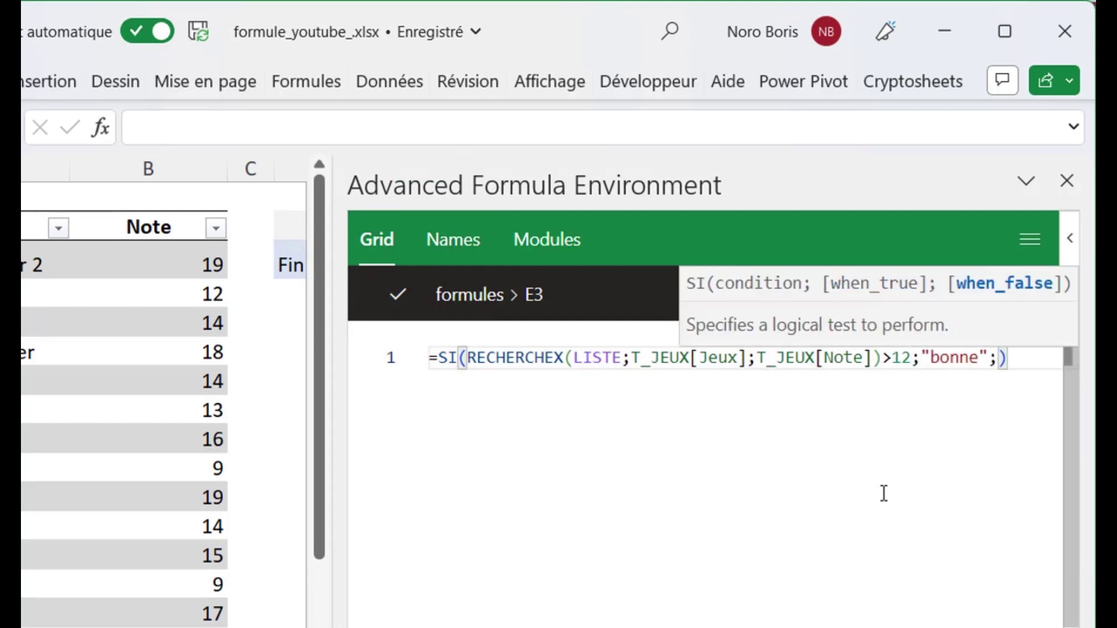
Step: Save the rating formula to E3 and resize the editor pane to show more worksheet
drag(333, 446, 257, 446)
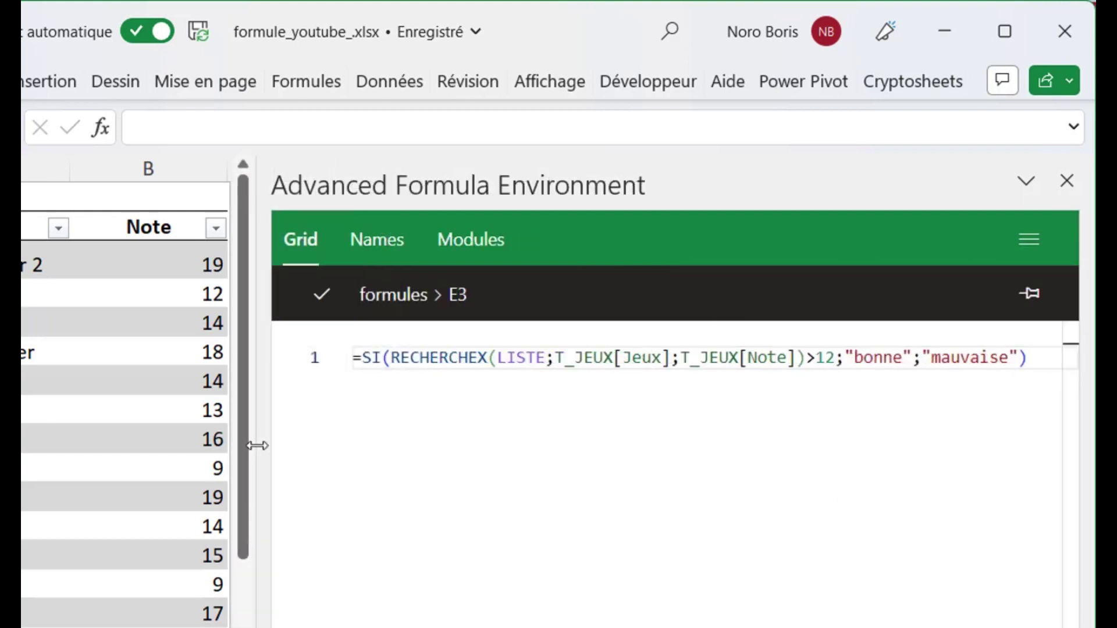
click(323, 297)
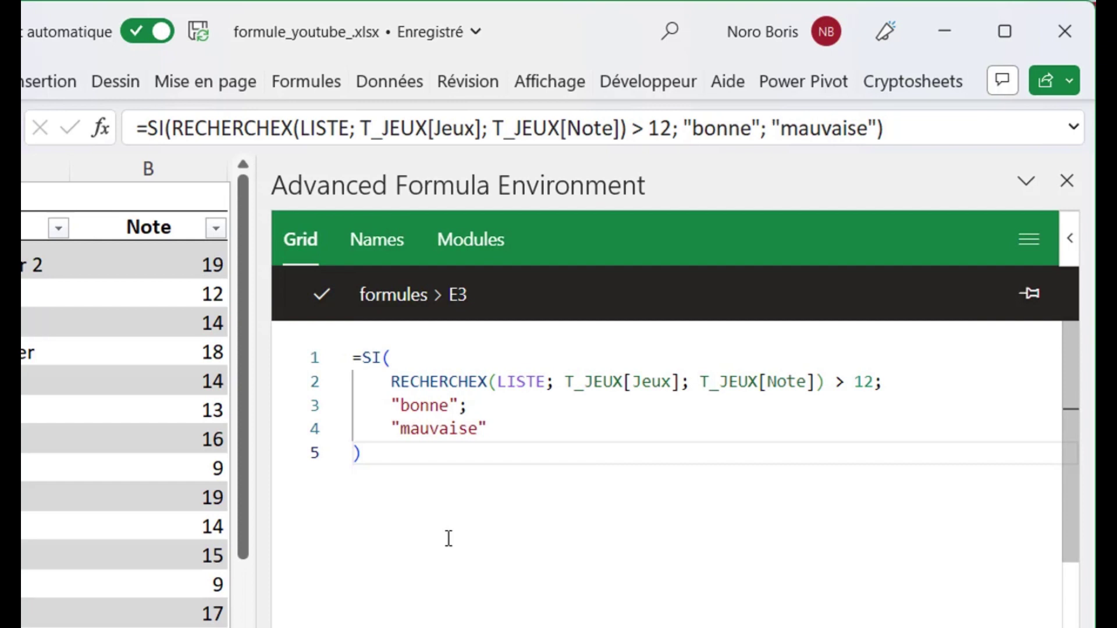
drag(257, 491, 553, 490)
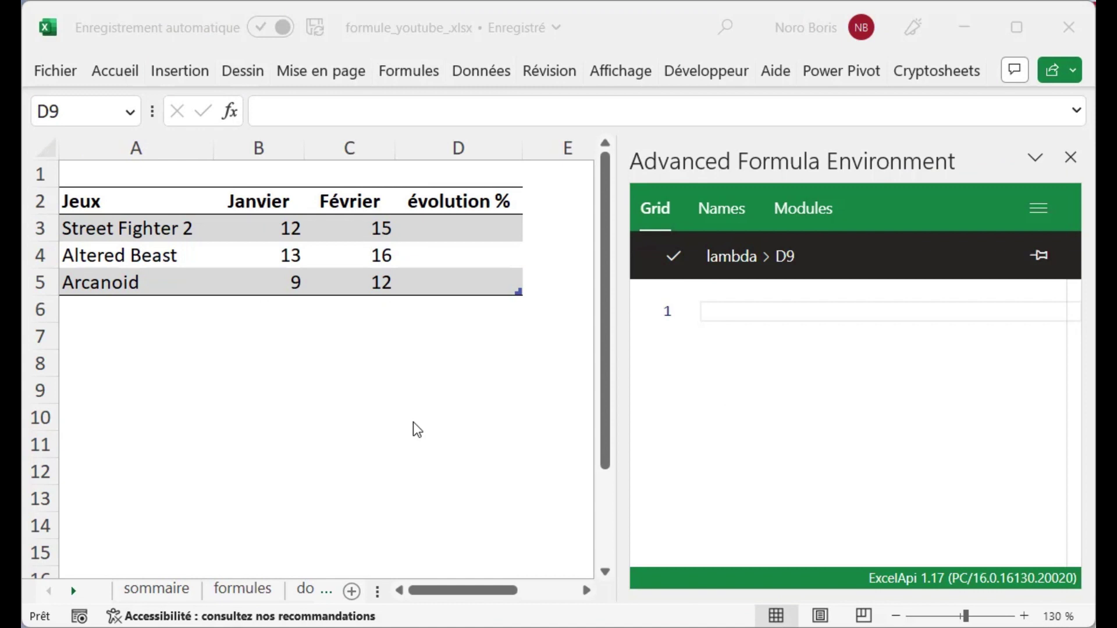
Step: Select D8 on the lambda sheet and show the editor's still-empty list of named functions
click(433, 356)
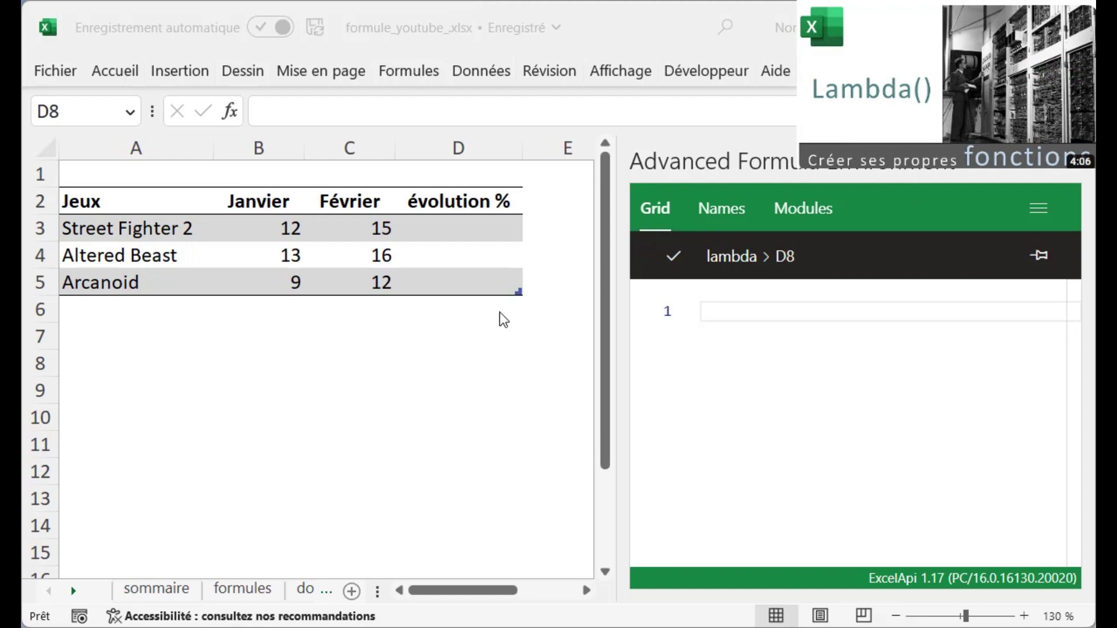
click(707, 213)
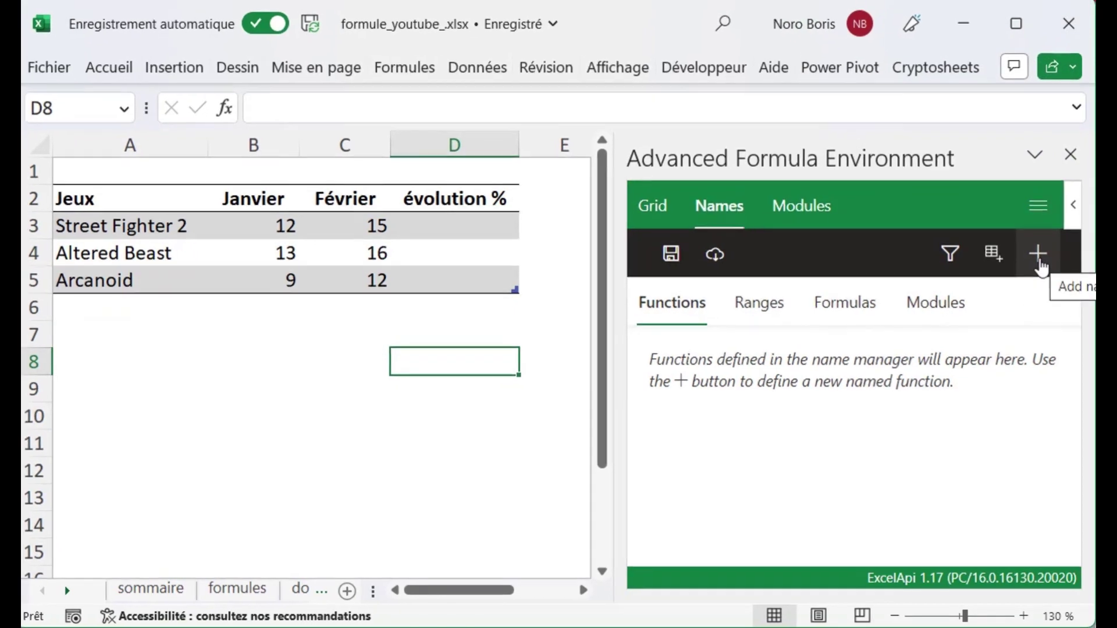
Step: Create a named function tx_evolution with arguments Valeur_finale and Valeur_initiale
click(1040, 262)
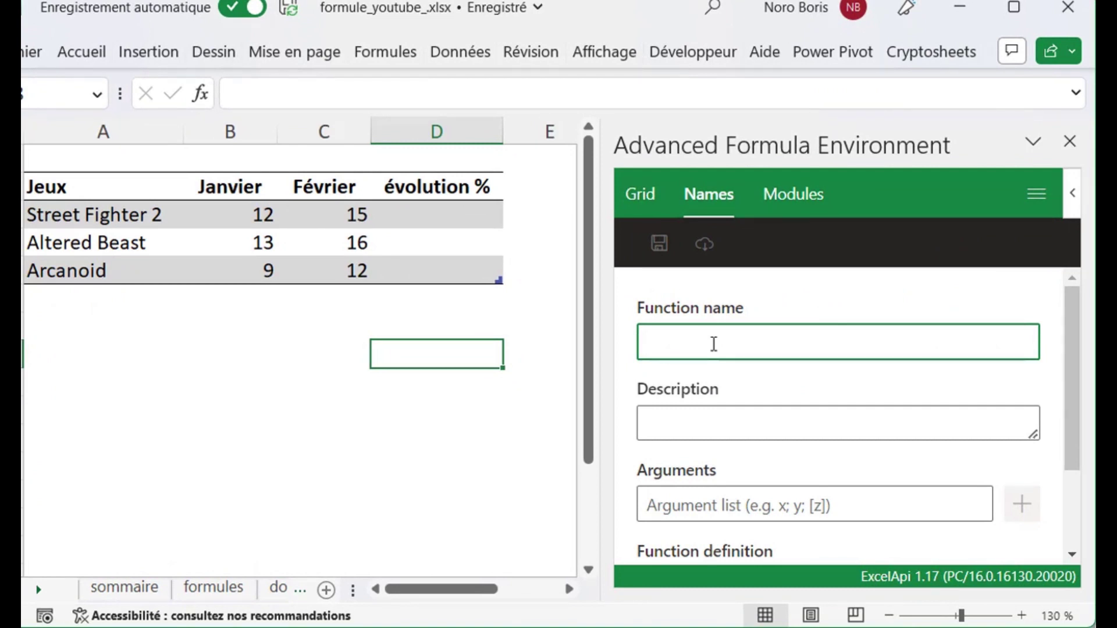
text(tx_evolution)
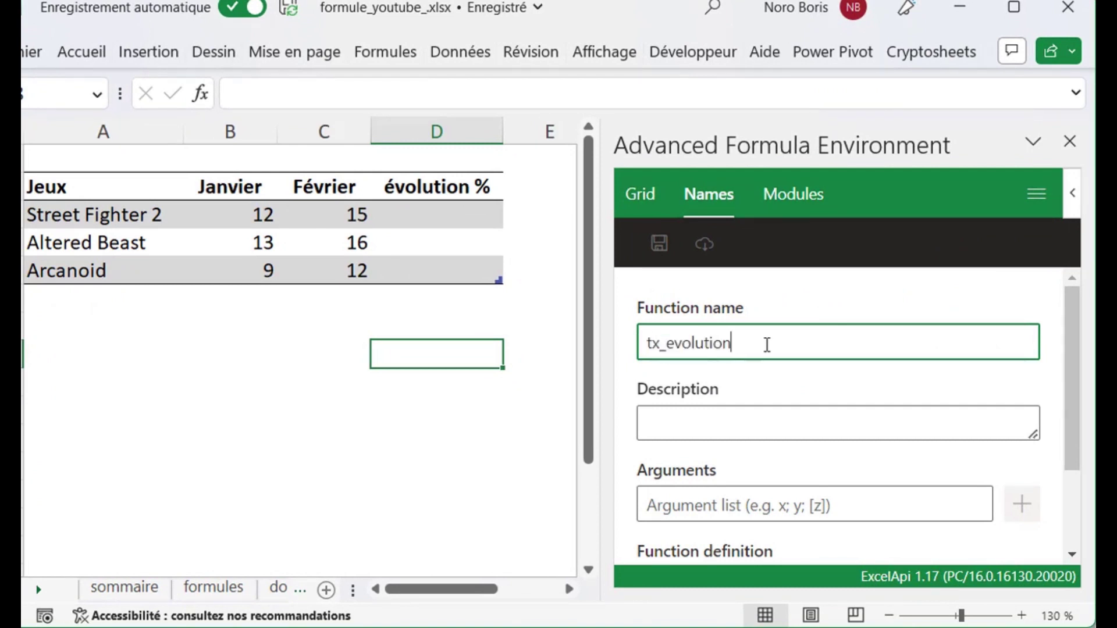
click(769, 419)
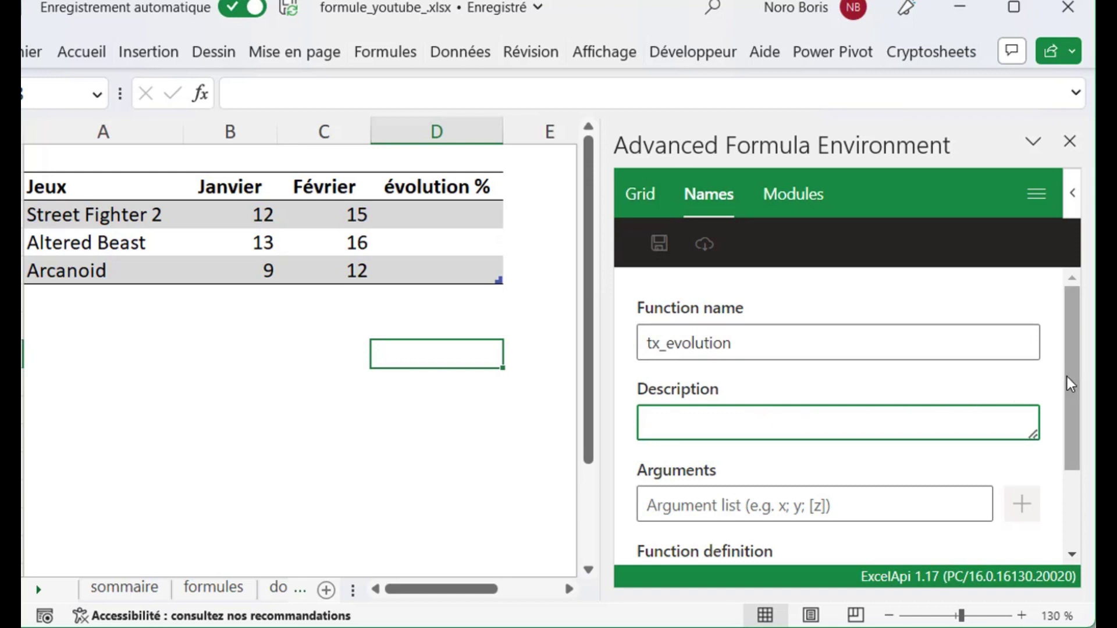
drag(1071, 376, 1063, 436)
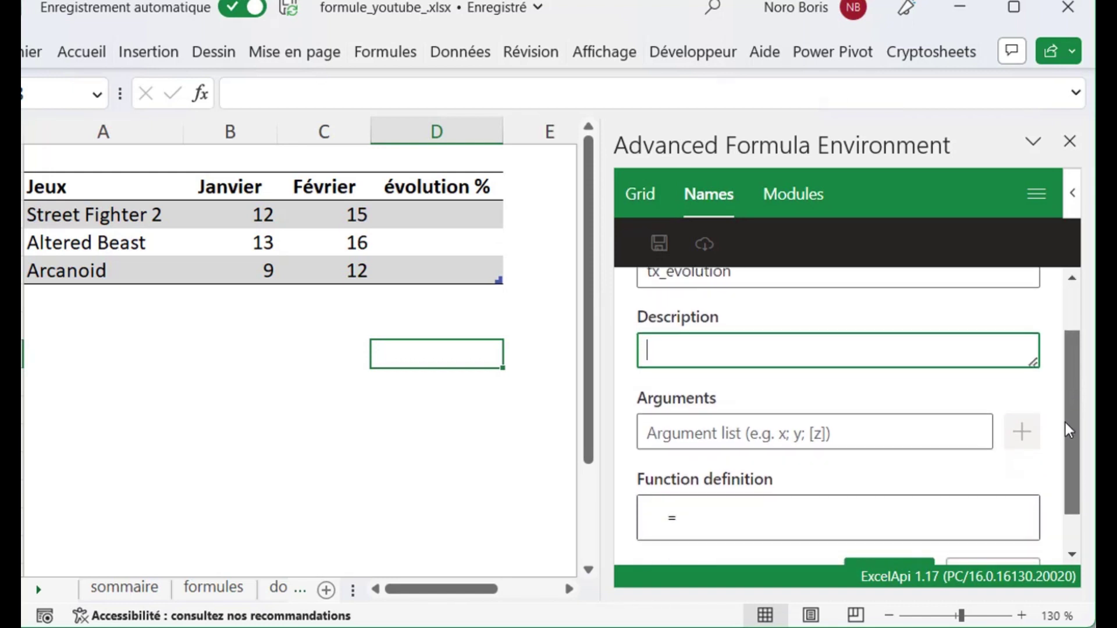
click(782, 411)
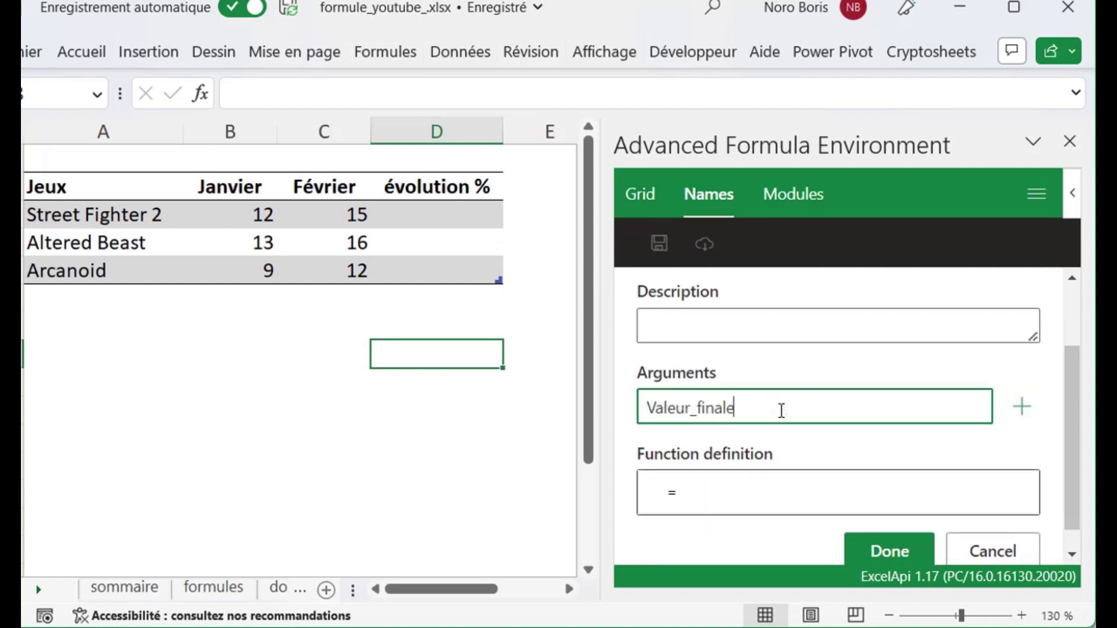
key(Return)
text(Valeur_initiale)
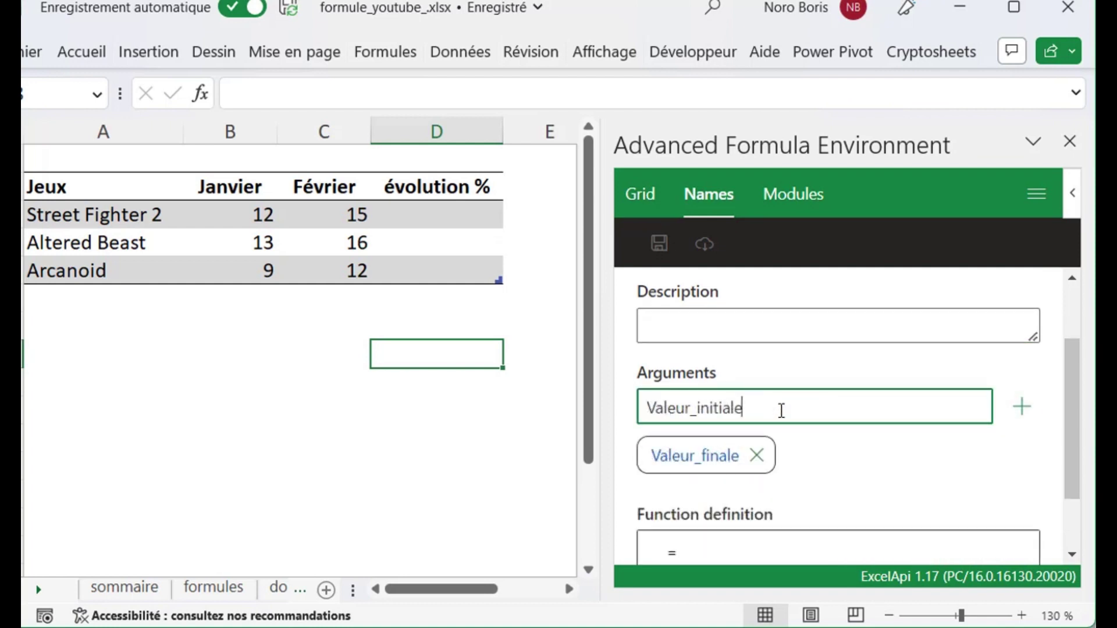
key(Return)
scroll(803, 454, down, 2)
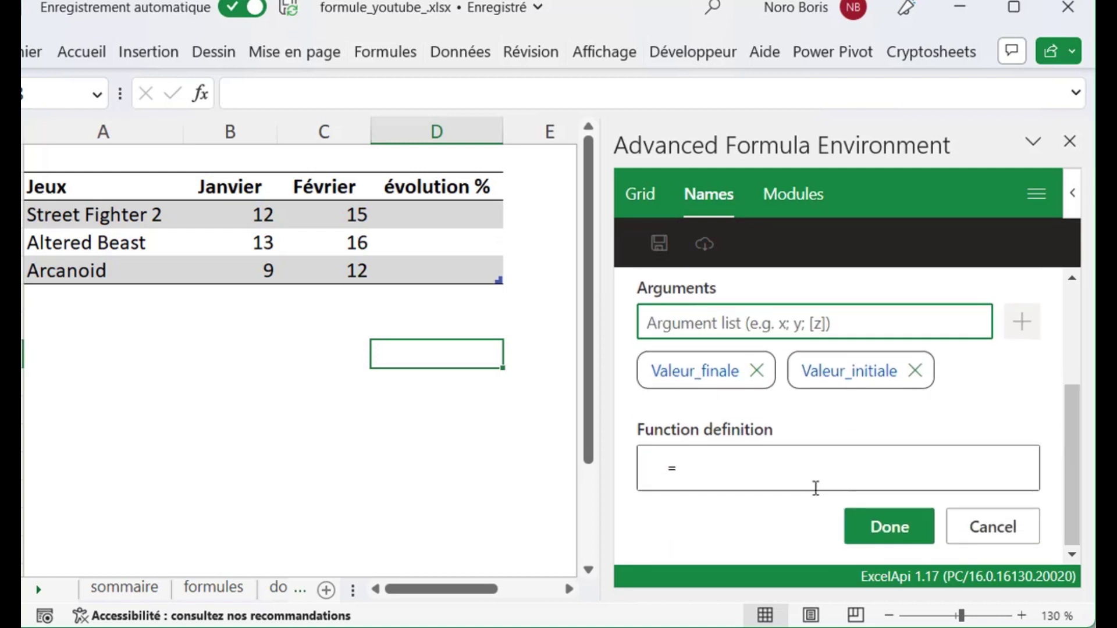
Step: Define tx_evolution as (Valeur_finale-Valeur_initiale)/Valeur_initiale and save it
click(783, 470)
text(Valeur_finale)
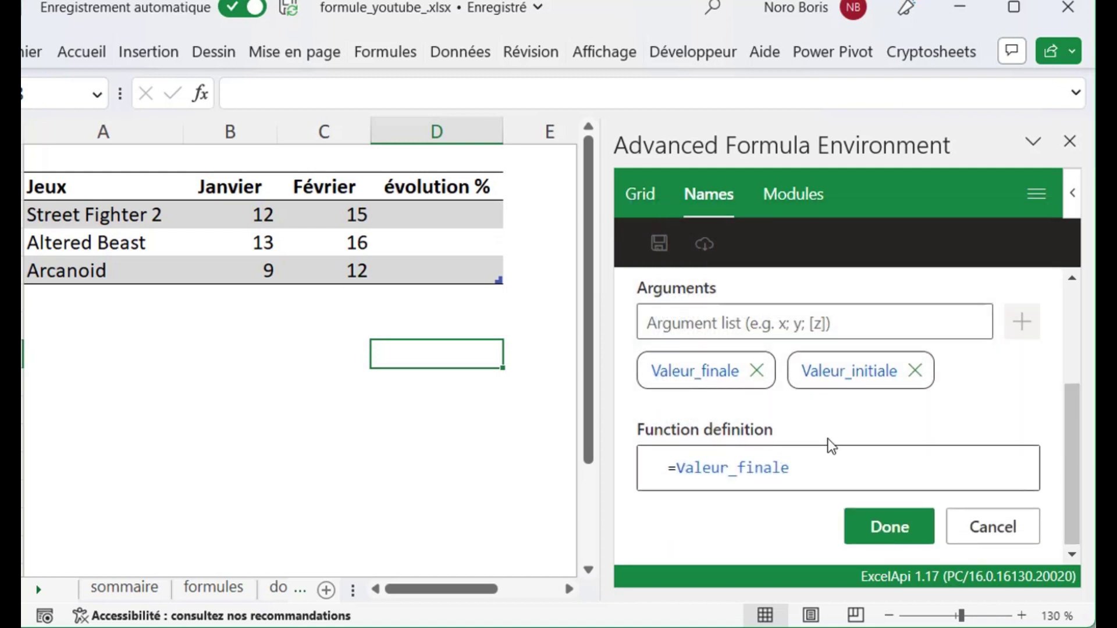
text(-Valeur_initiale)
click(676, 468)
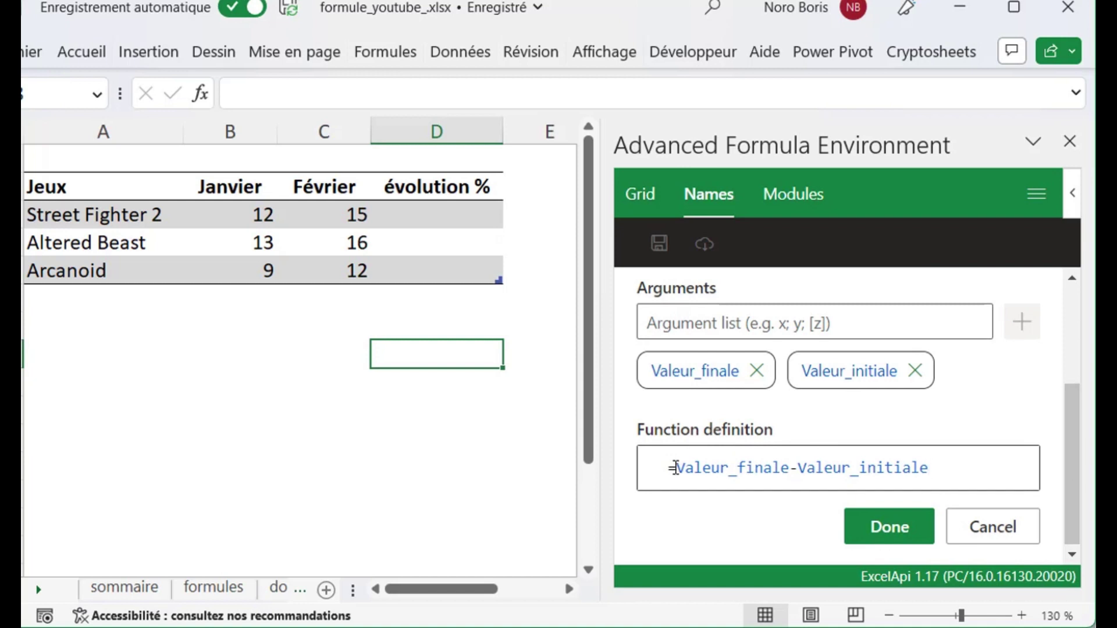
text(()
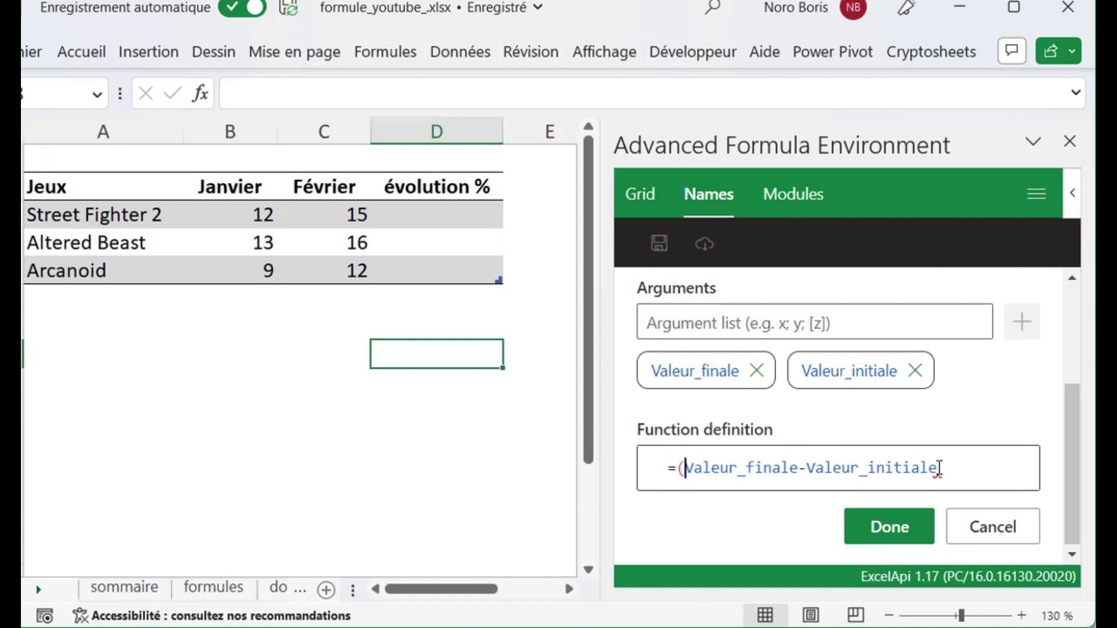
click(939, 468)
text()/Valeur_initiale)
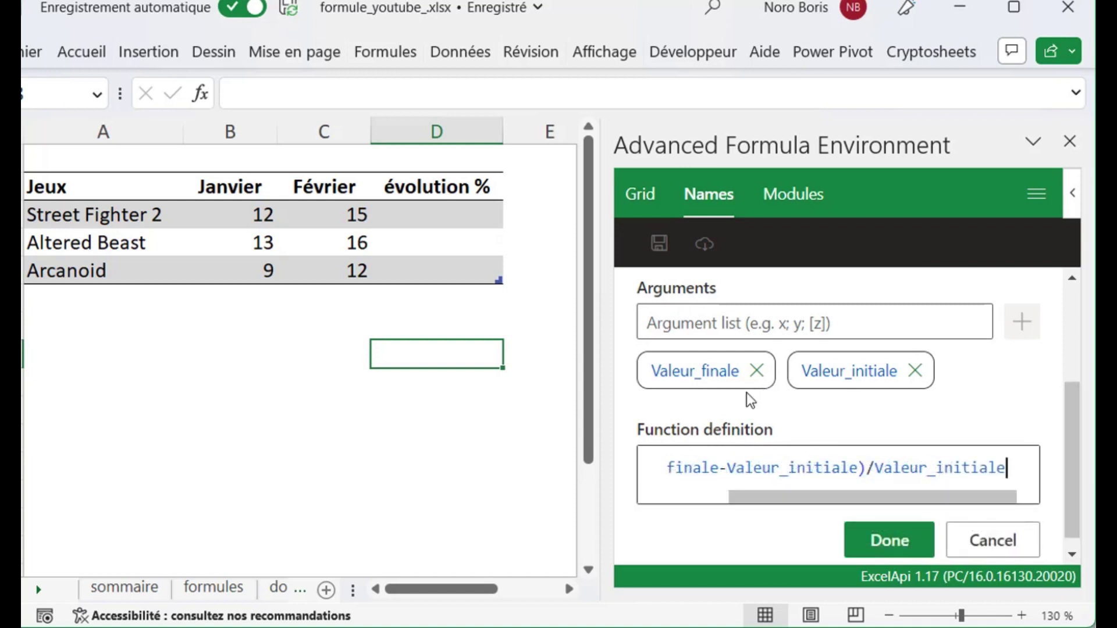
click(884, 528)
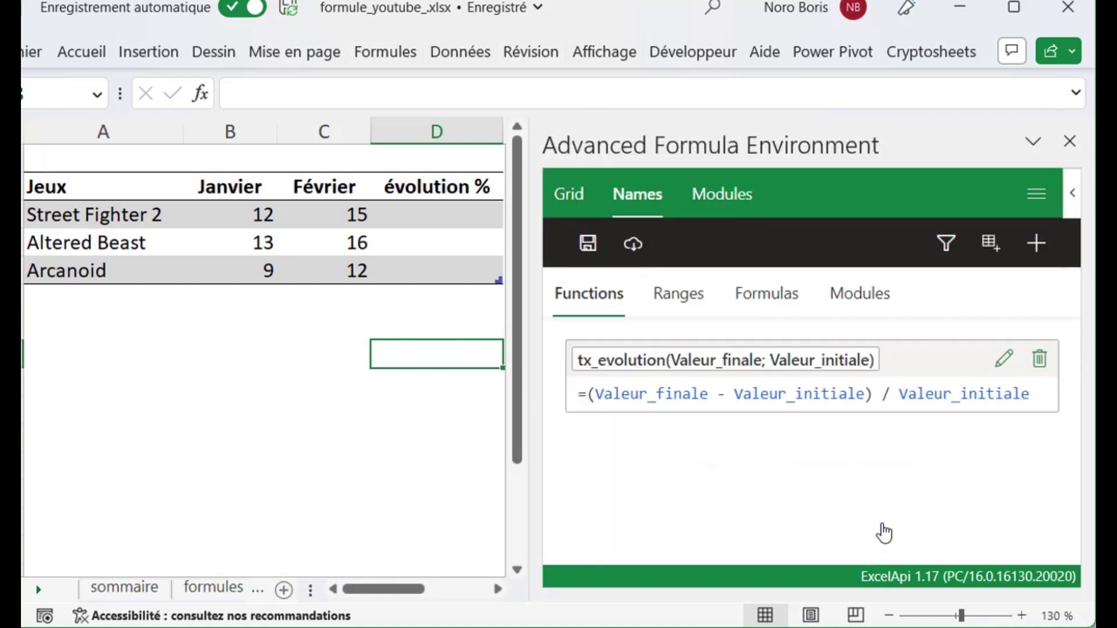
Step: Close the formula editor and check tx_evolution's LAMBDA definition in the Name Manager
click(1070, 142)
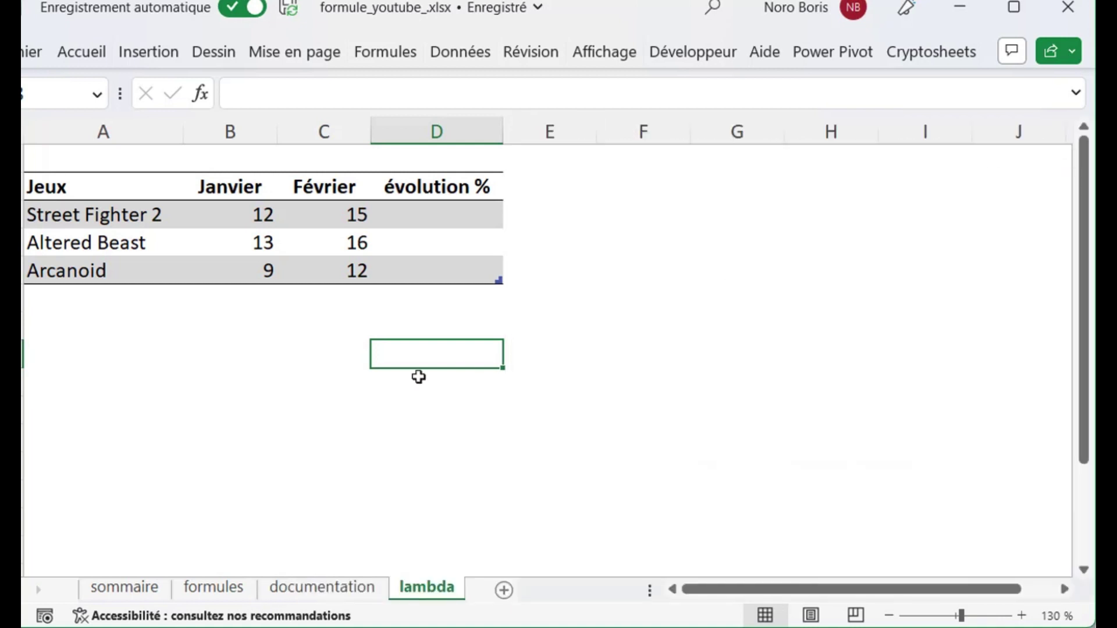
click(381, 55)
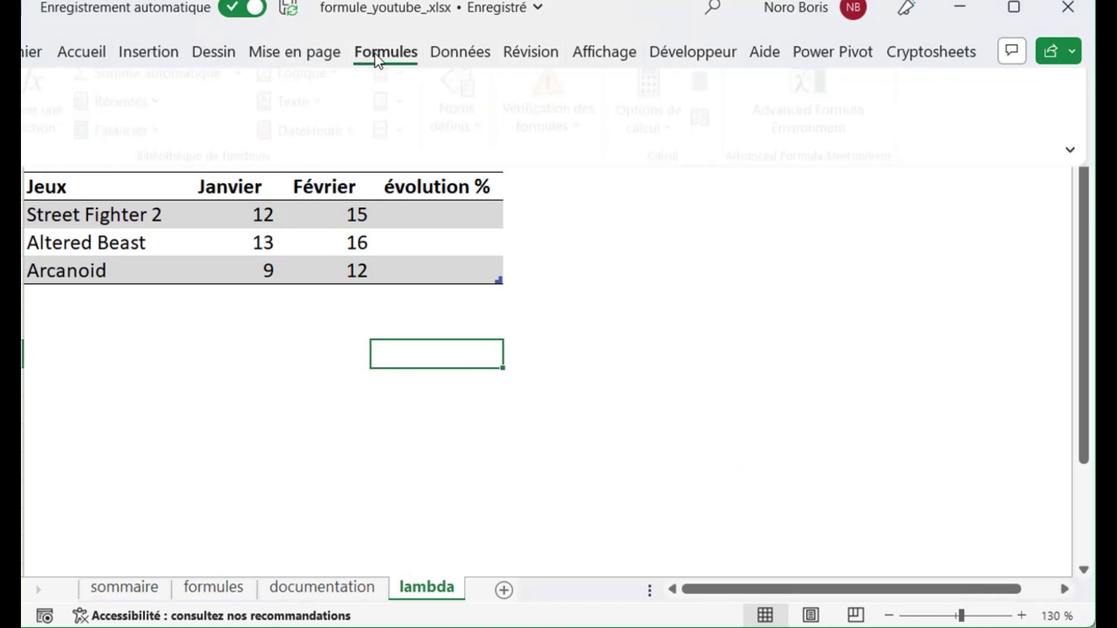
click(476, 139)
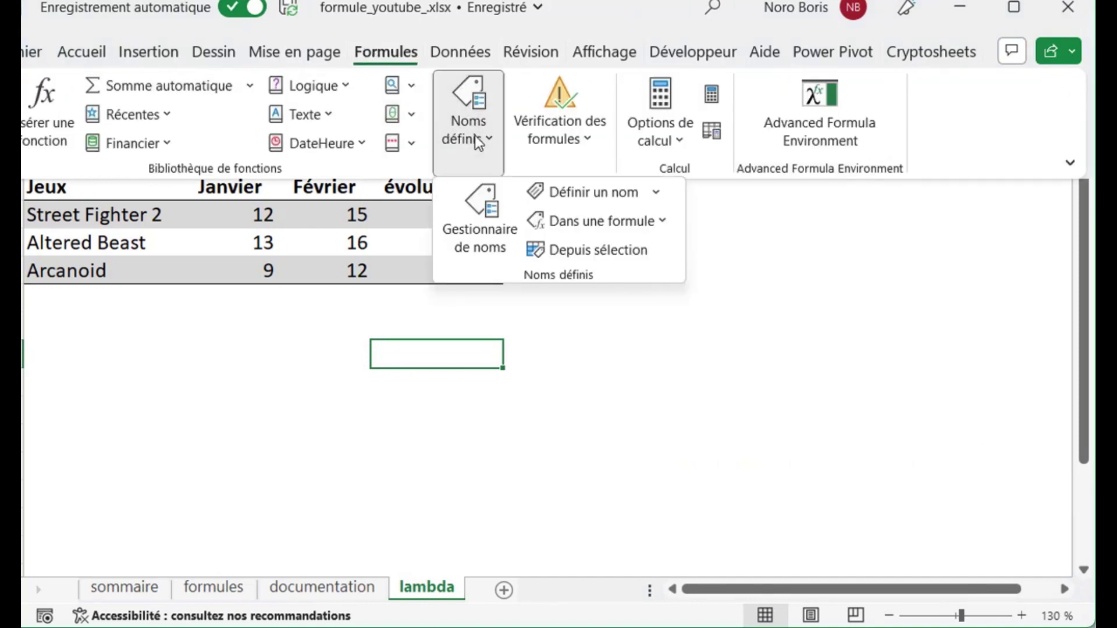
click(474, 224)
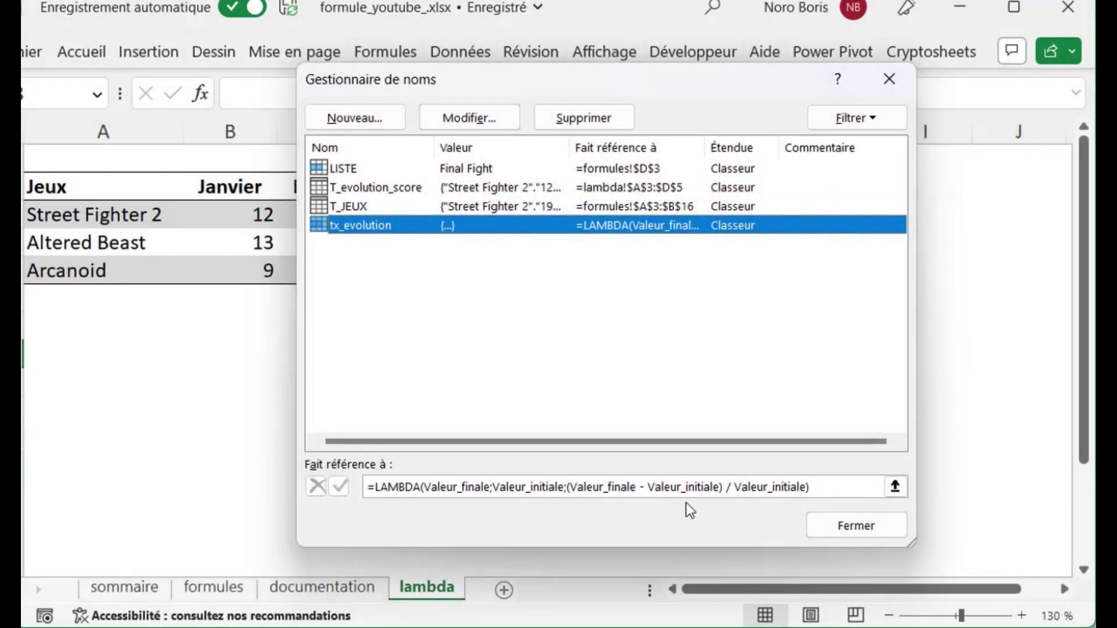
click(829, 526)
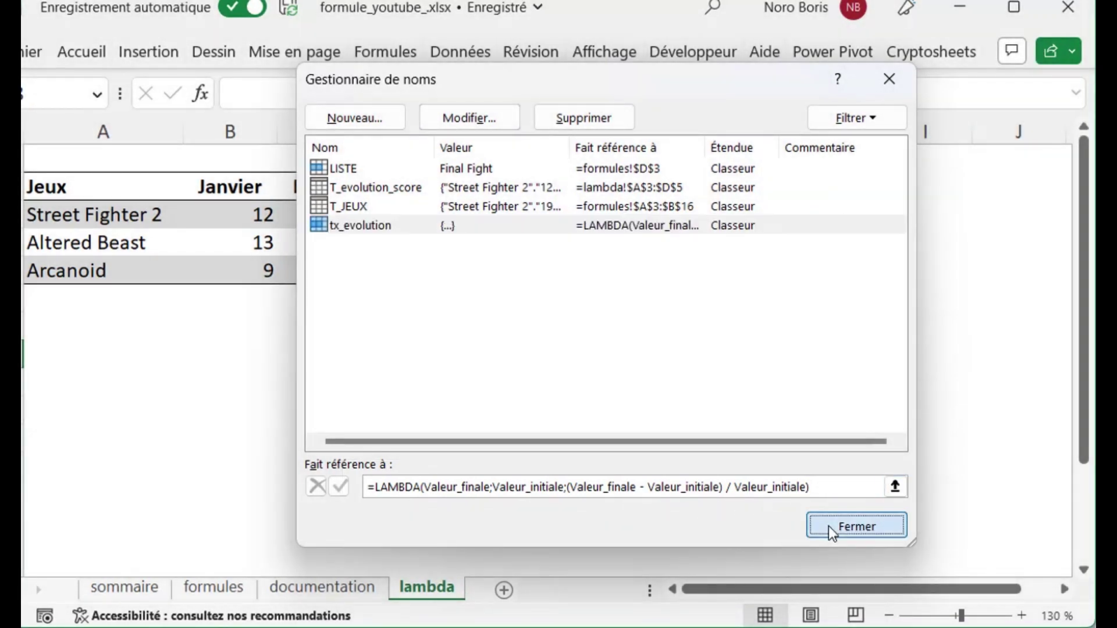
text(=)
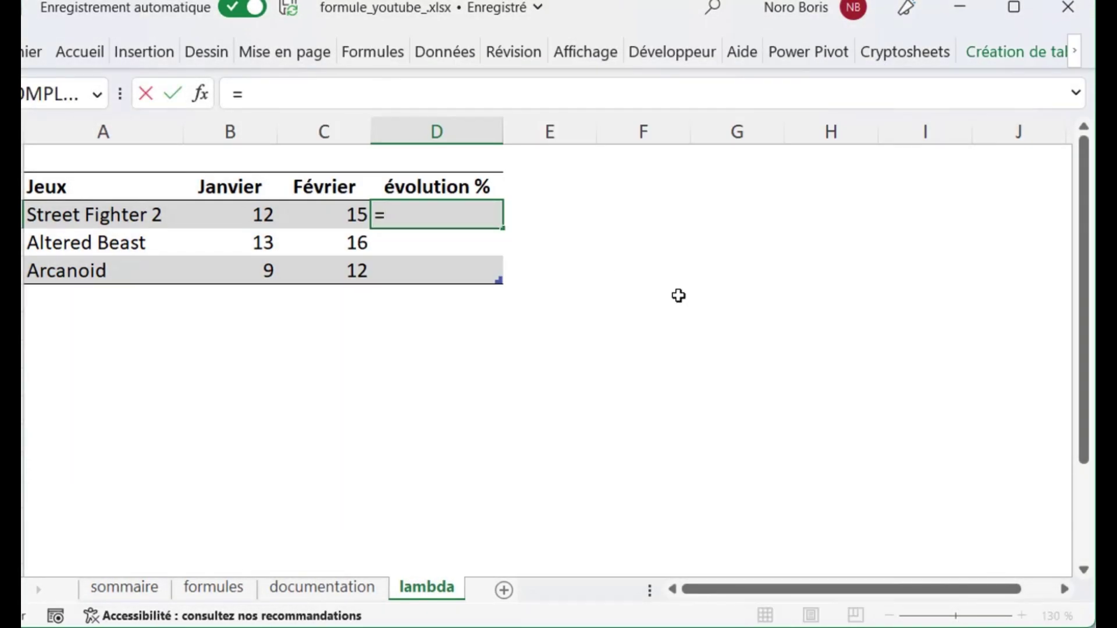
text(tx)
key(Tab)
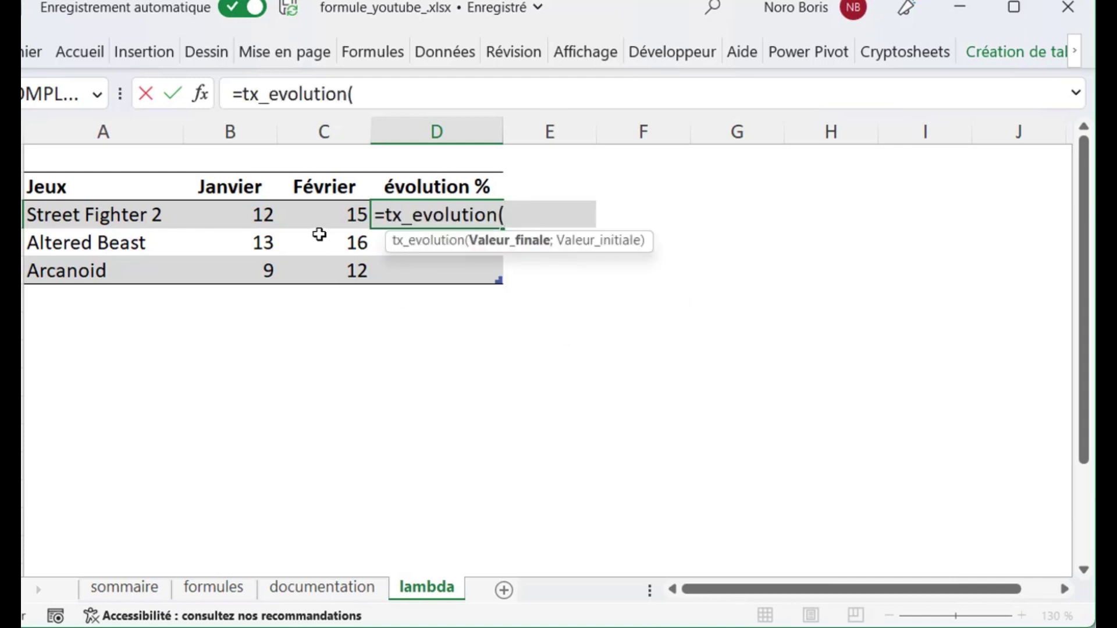
click(317, 209)
text(;)
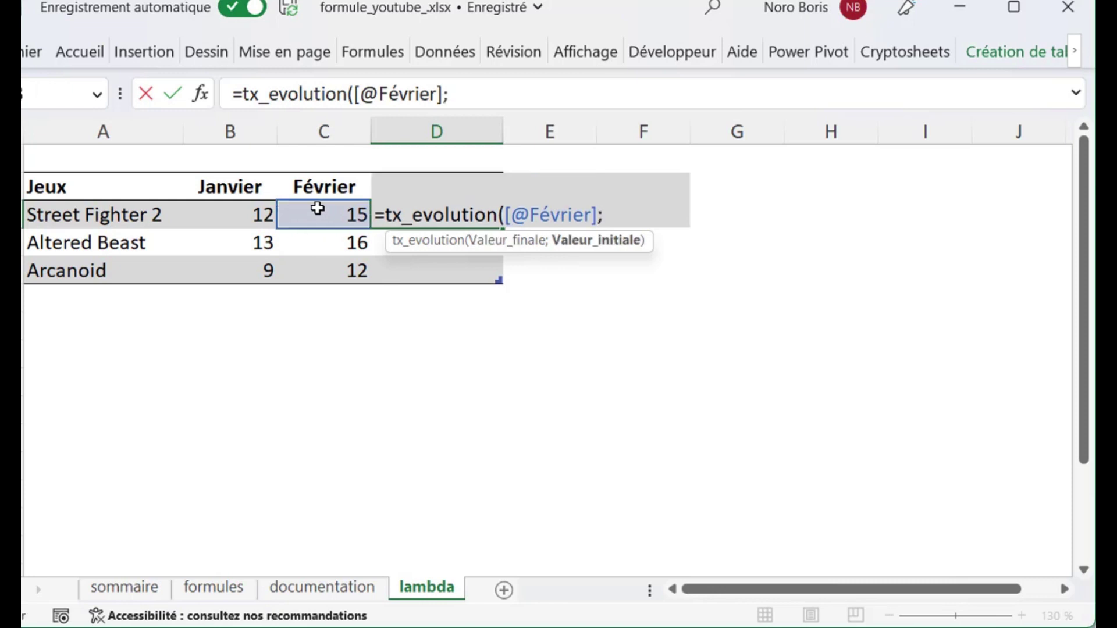
click(224, 217)
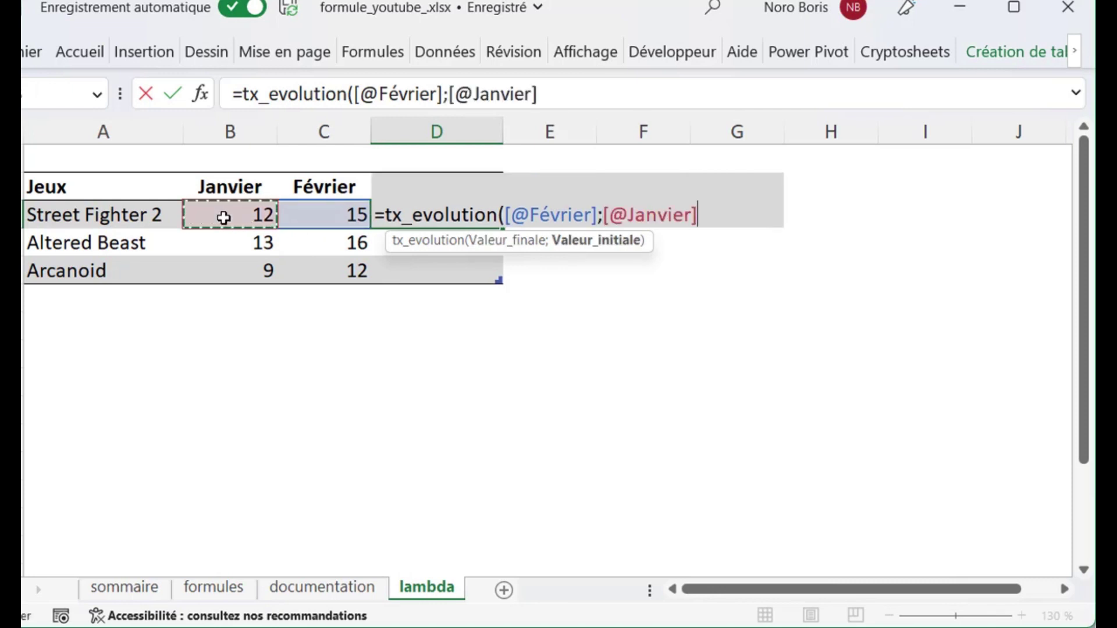
text())
key(Return)
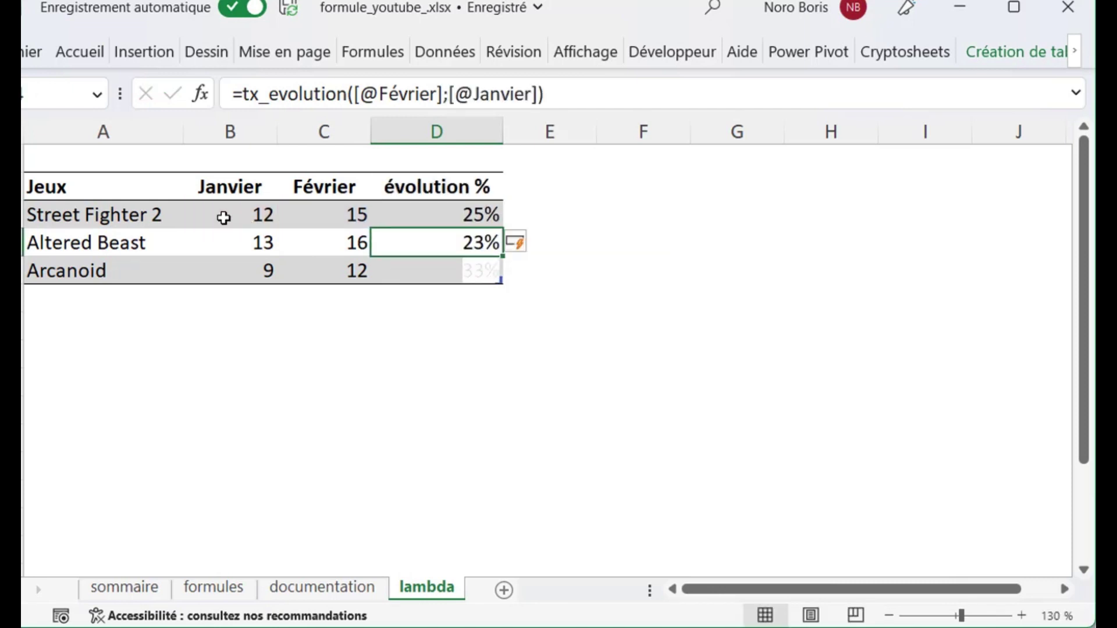
click(754, 277)
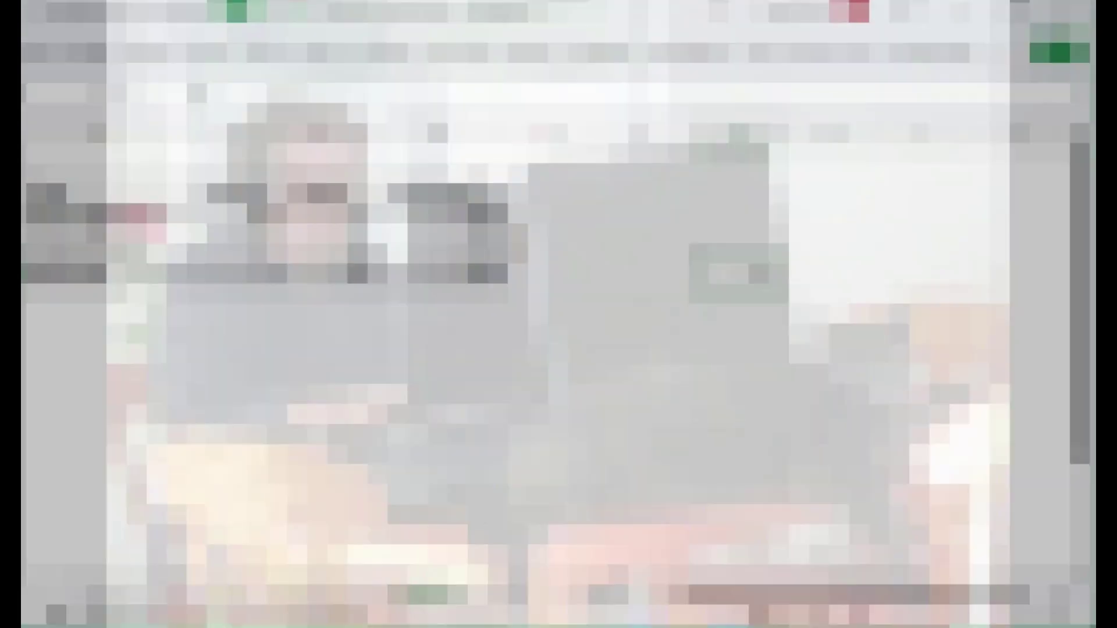